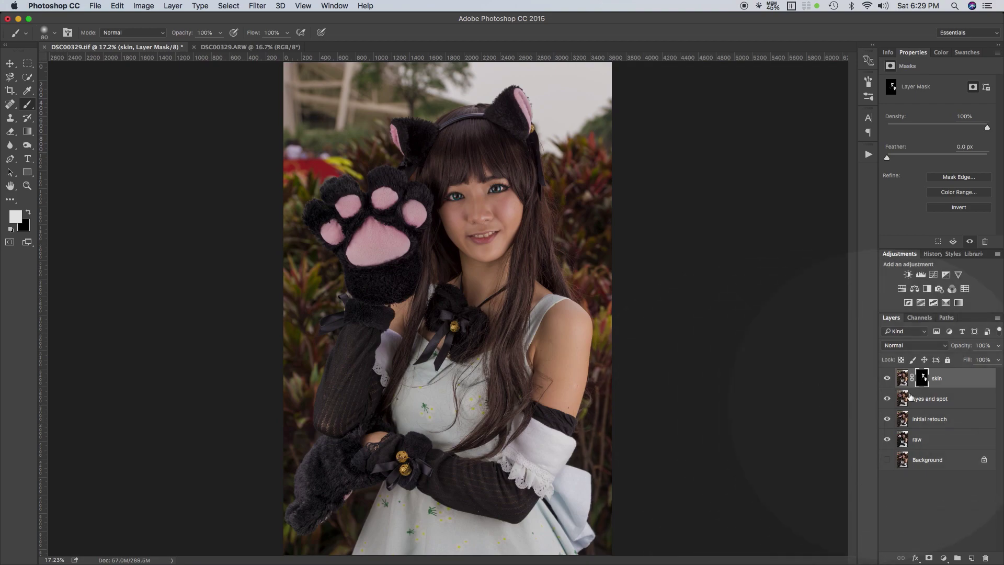
Step: Group the skin, eyes and spot, and initial retouch layers, and expand the new group to show its contents
{"action": "key", "text": "shift"}
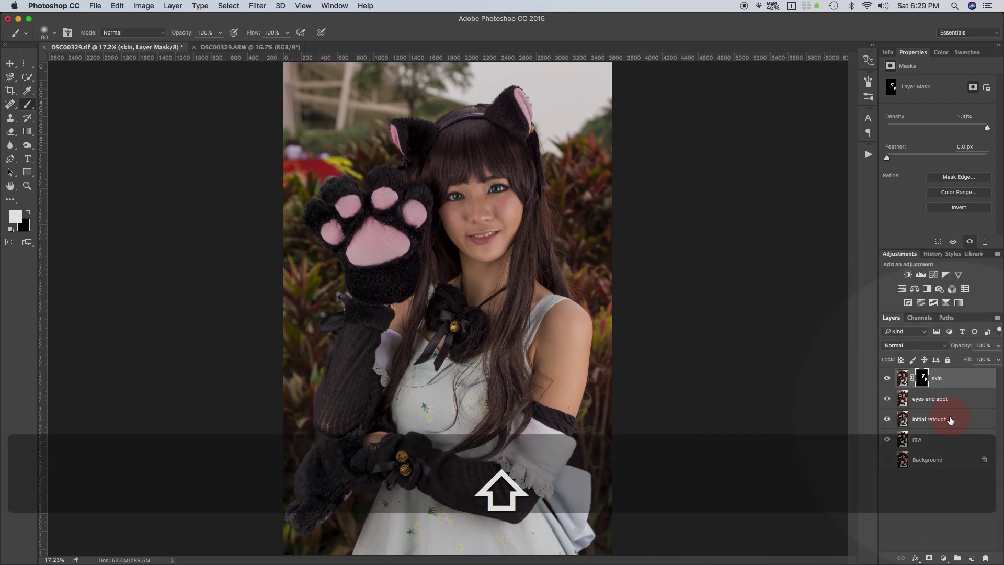
{"action": "left_click", "coordinate": [949, 419], "text": "shift"}
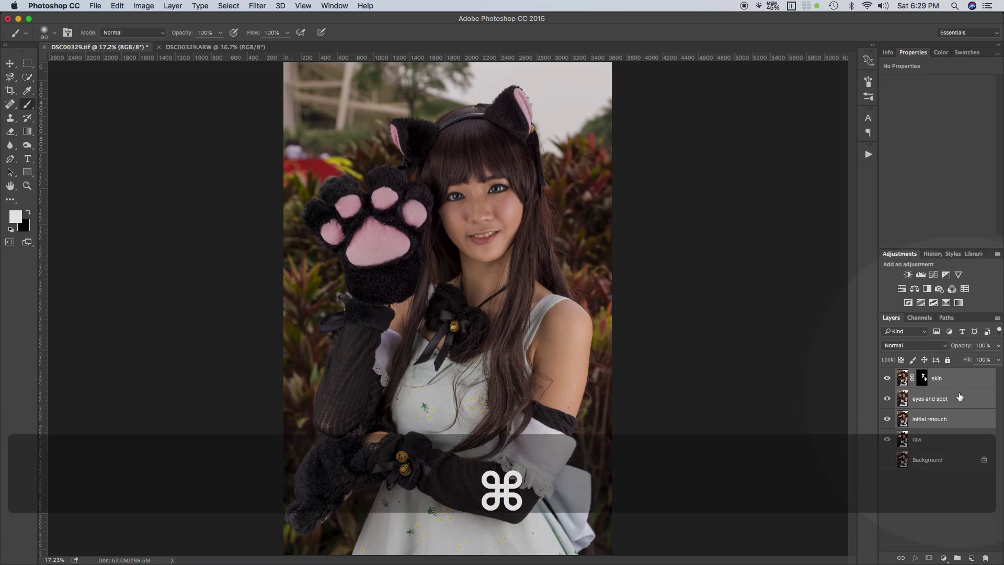
{"action": "key", "text": "super+g"}
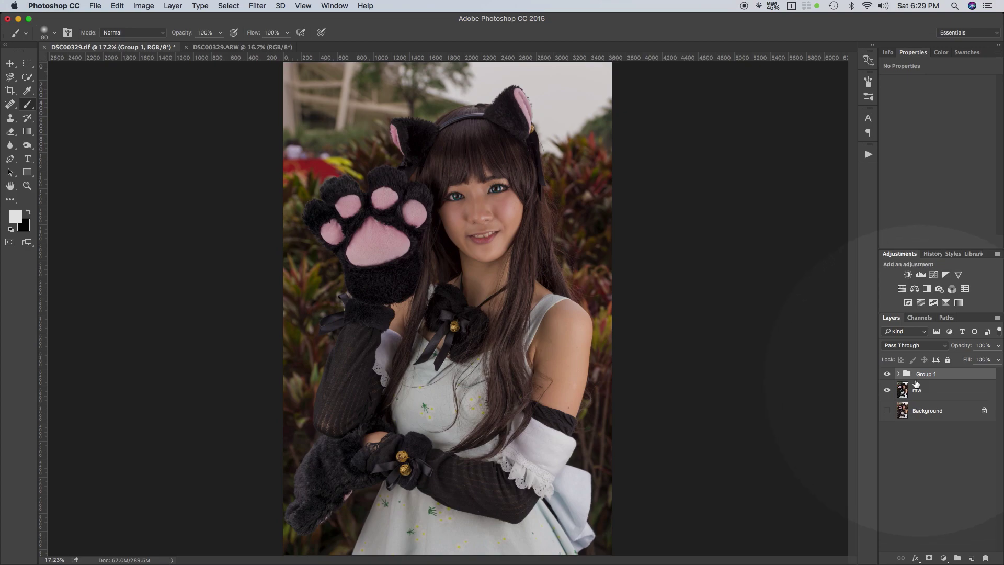
{"action": "left_click", "coordinate": [898, 374]}
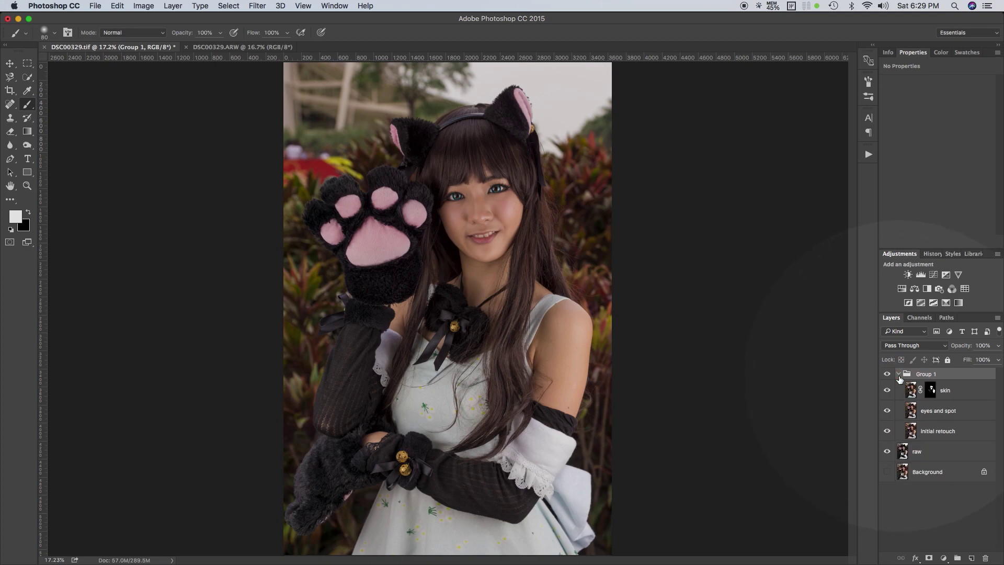
Step: Rename the layer group as Edits and compare the portrait with the group hidden and shown
{"action": "double_click", "coordinate": [926, 375]}
{"action": "type", "text": "Edit"}
{"action": "key", "text": "Return"}
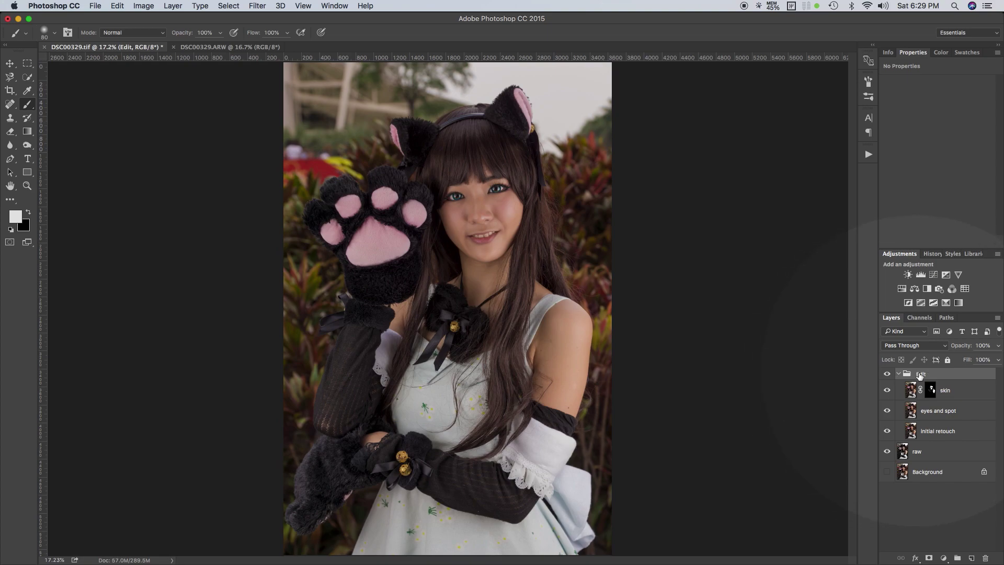
{"action": "double_click", "coordinate": [920, 375]}
{"action": "type", "text": "s"}
{"action": "key", "text": "Return"}
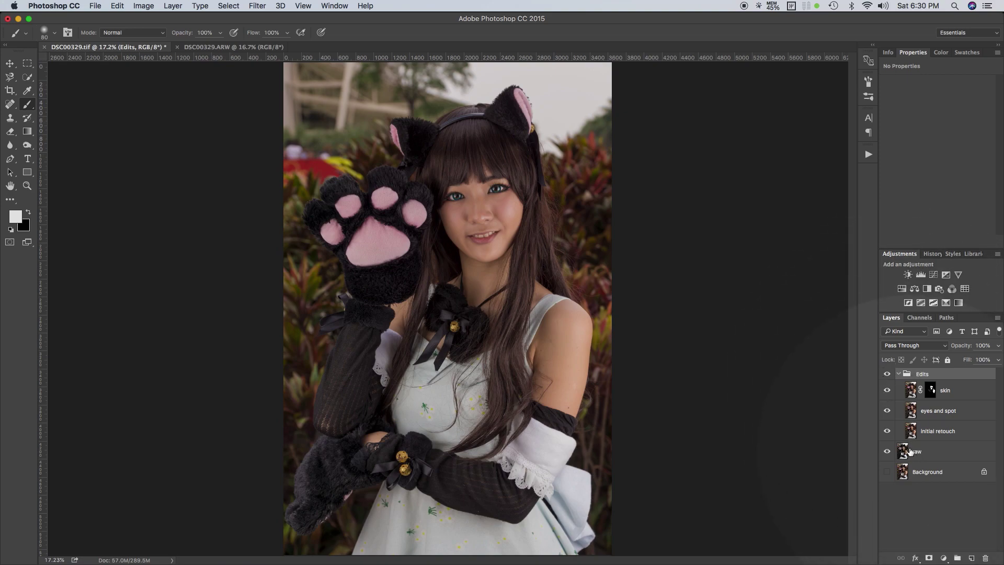
{"action": "left_click", "coordinate": [887, 375]}
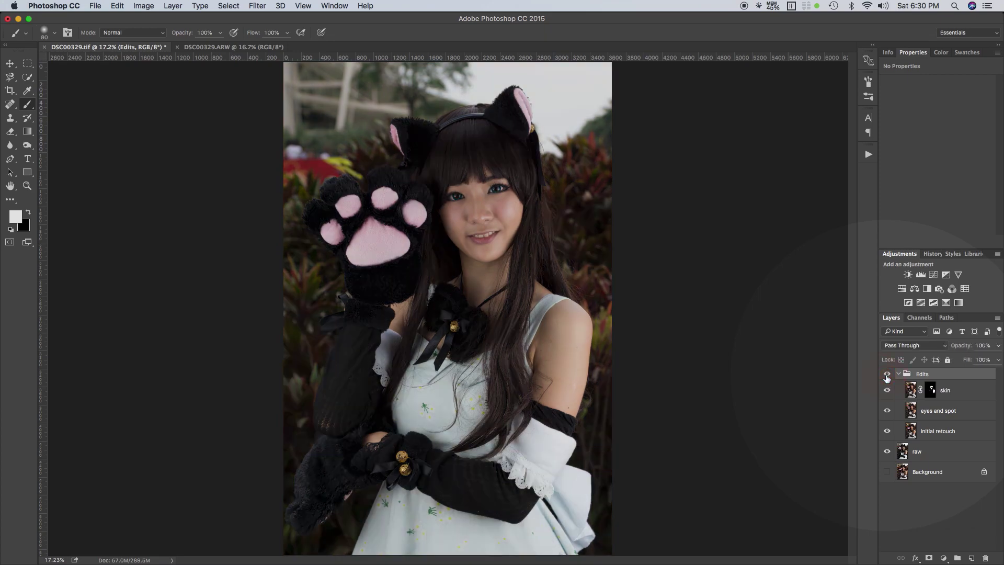
{"action": "left_click", "coordinate": [887, 374]}
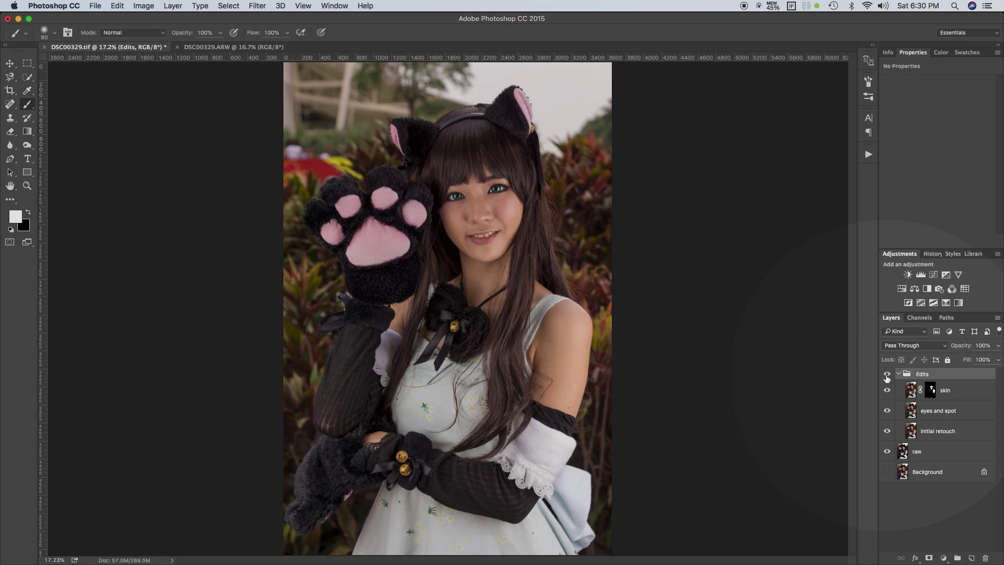
Step: Stamp all visible layers into a new layer, move it above the Edits group, and collapse the group
{"action": "left_click", "coordinate": [967, 393]}
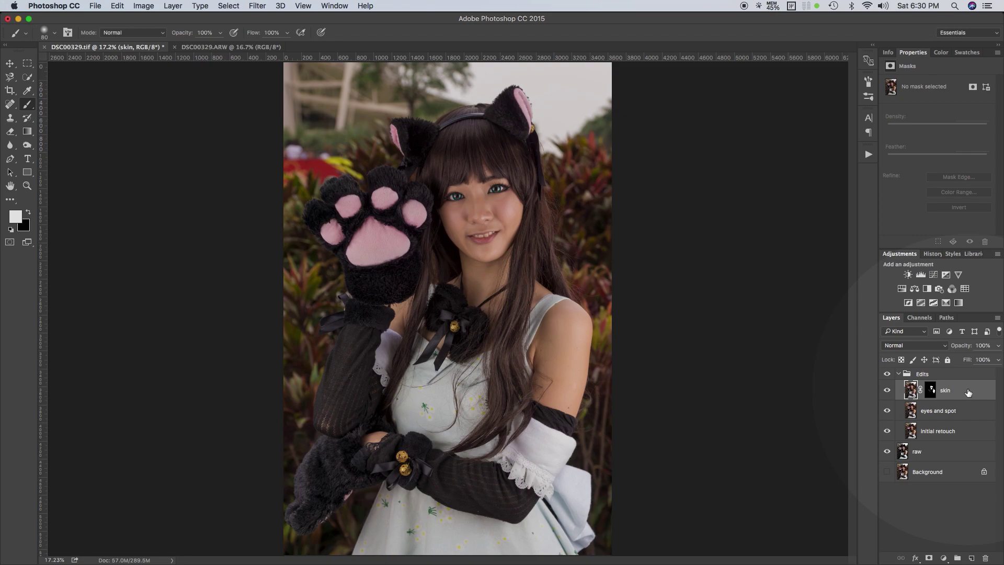
{"action": "key", "text": "alt+shift+super+e"}
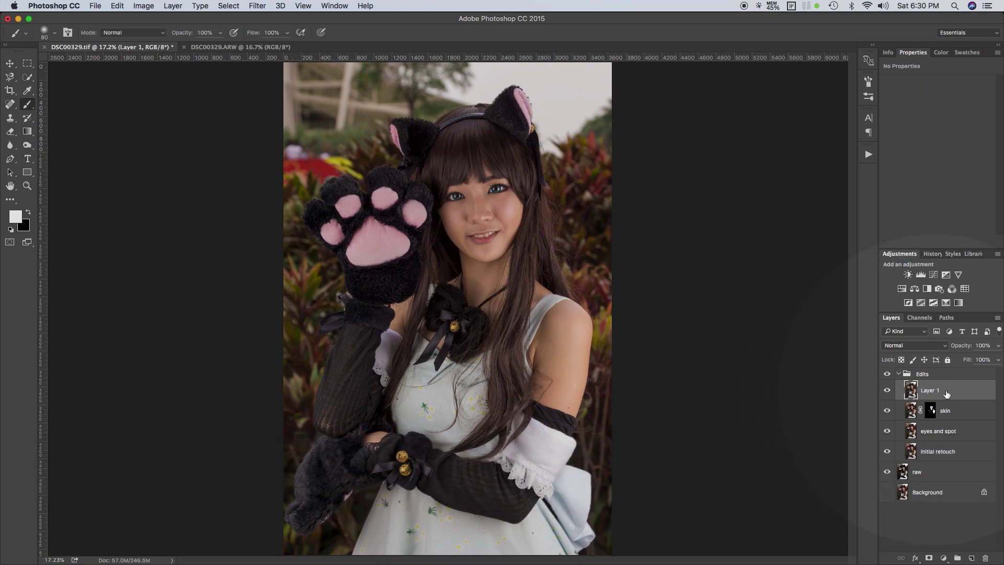
{"action": "left_click_drag", "start_coordinate": [954, 389], "coordinate": [955, 370]}
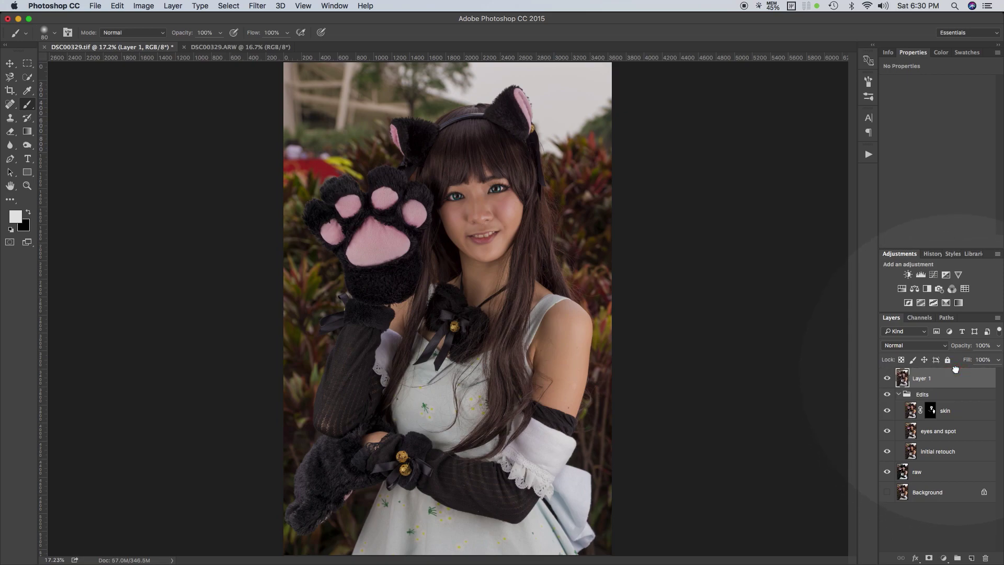
{"action": "left_click", "coordinate": [898, 395]}
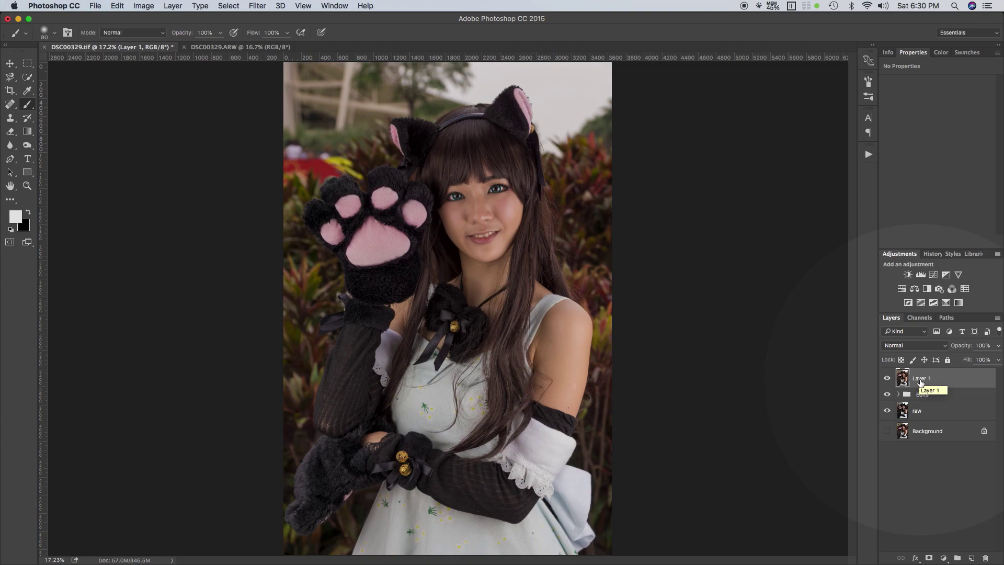
Step: Rename the merged layer above the Edits group as color casting
{"action": "double_click", "coordinate": [921, 378]}
{"action": "type", "text": "color "}
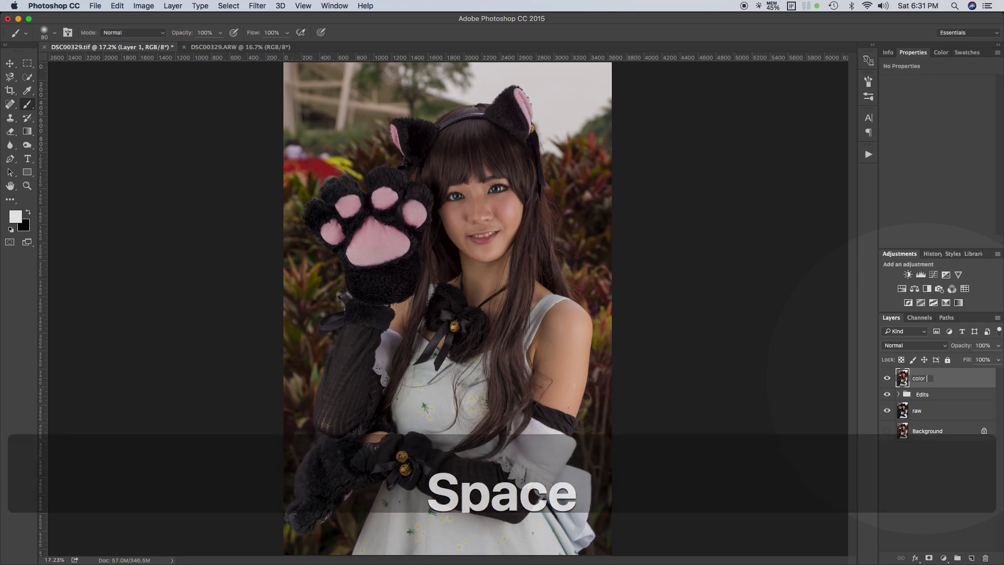
{"action": "type", "text": "casting"}
{"action": "key", "text": "Return"}
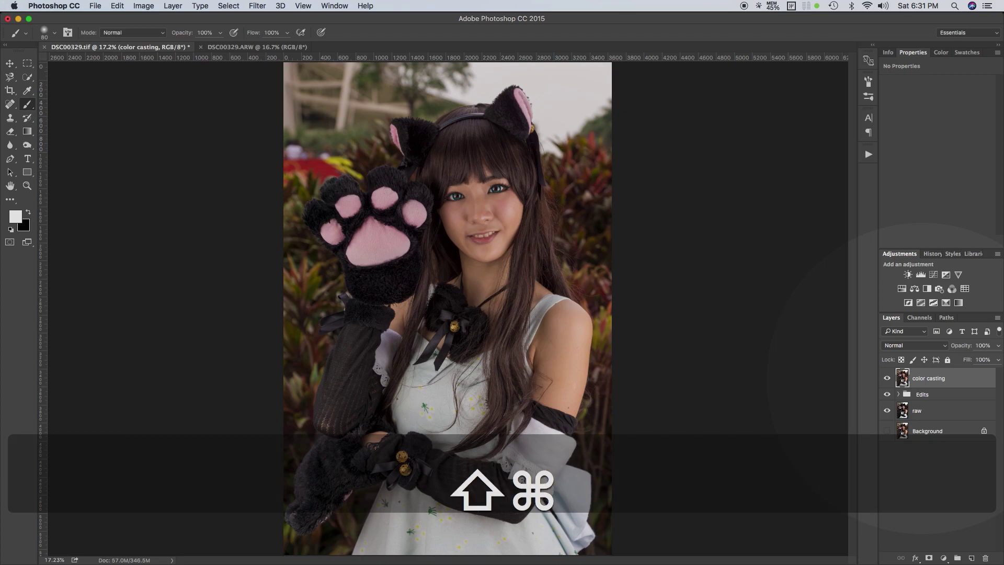
Step: Create a new empty layer named color casted above the color casting layer, in Normal mode at 100% opacity
{"action": "key", "text": "super+shift+n"}
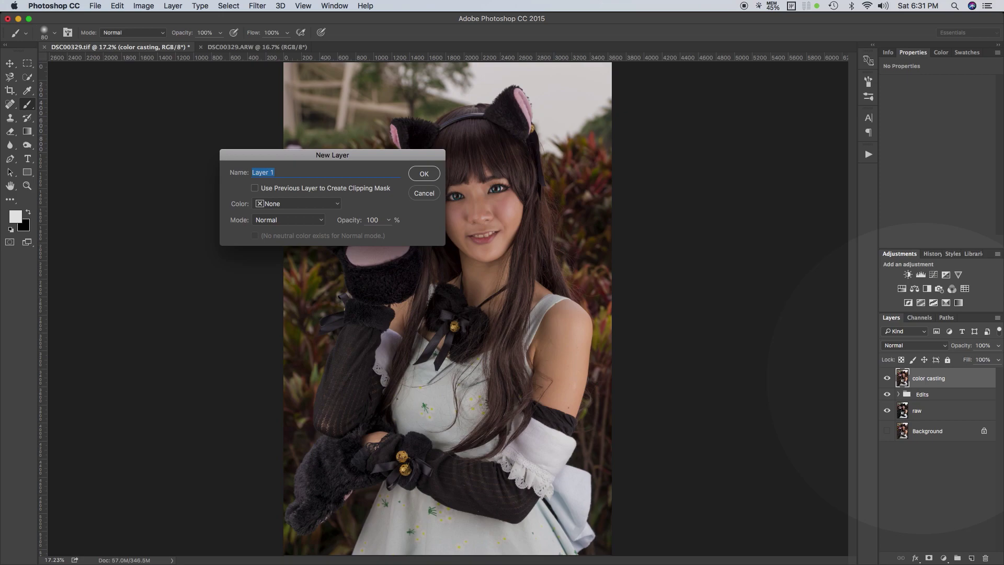
{"action": "type", "text": "color"}
{"action": "key", "text": "BackSpace"}
{"action": "type", "text": "casted"}
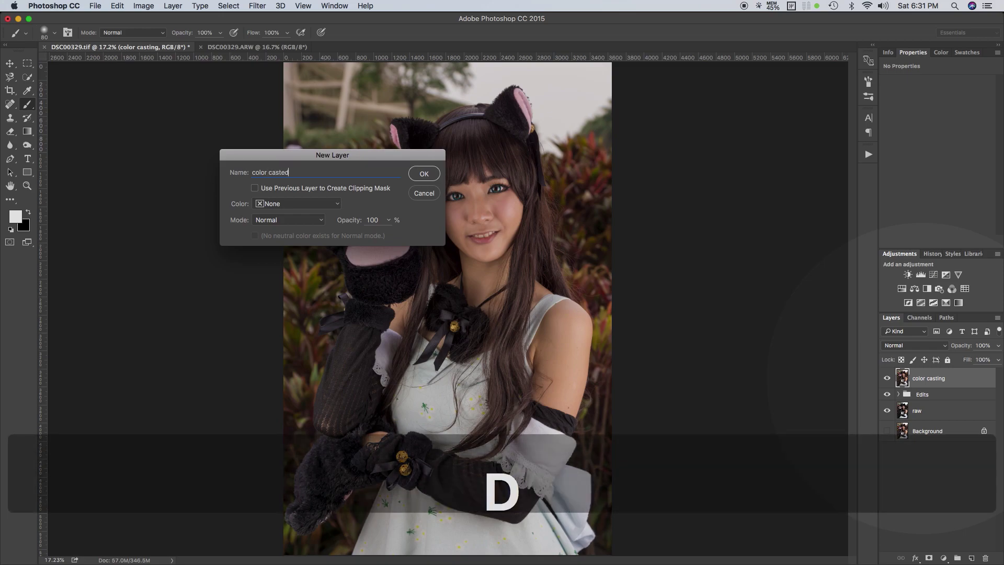
{"action": "key", "text": "Return"}
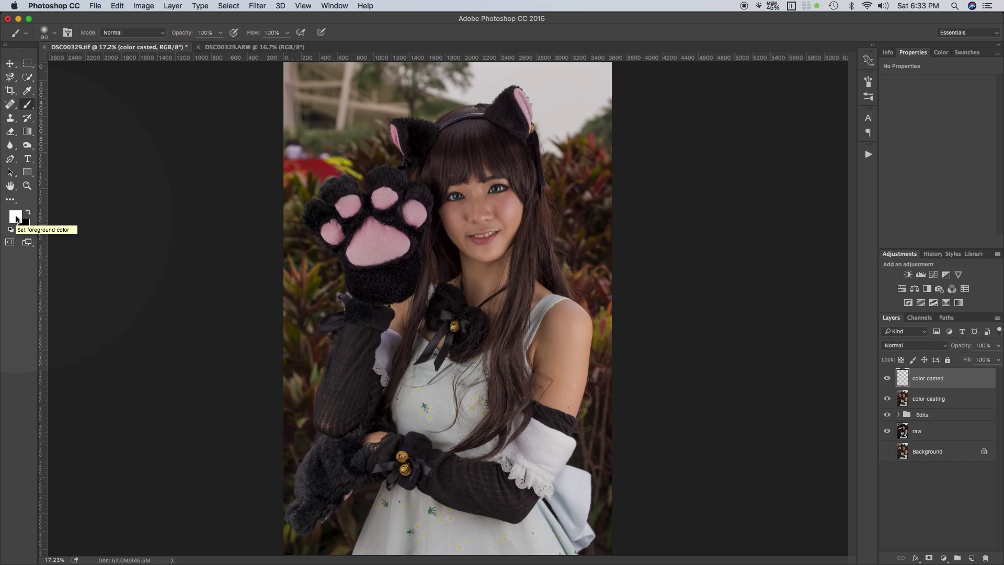
Step: Set the foreground colour to the pink c4a3a8 sampled from the paw glove's large pad, and return to the Brush tool
{"action": "left_click", "coordinate": [16, 220]}
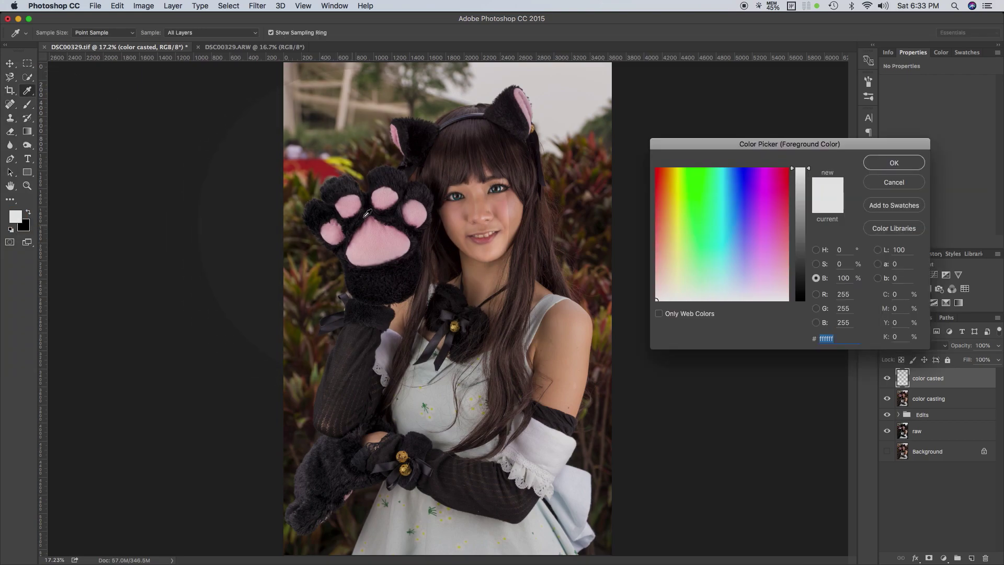
{"action": "left_click", "coordinate": [385, 197]}
{"action": "left_click_drag", "start_coordinate": [385, 198], "coordinate": [377, 233]}
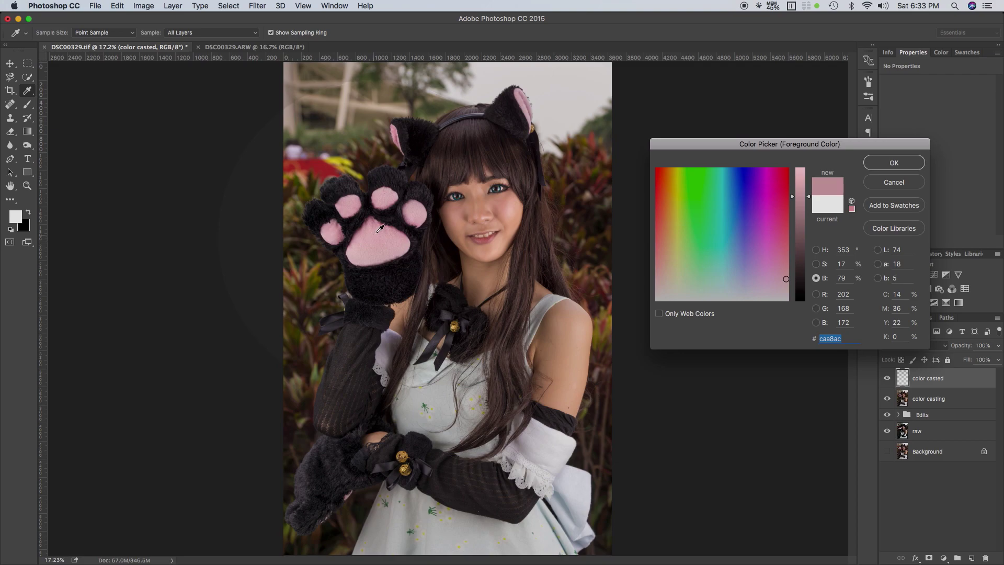
{"action": "left_click", "coordinate": [371, 230]}
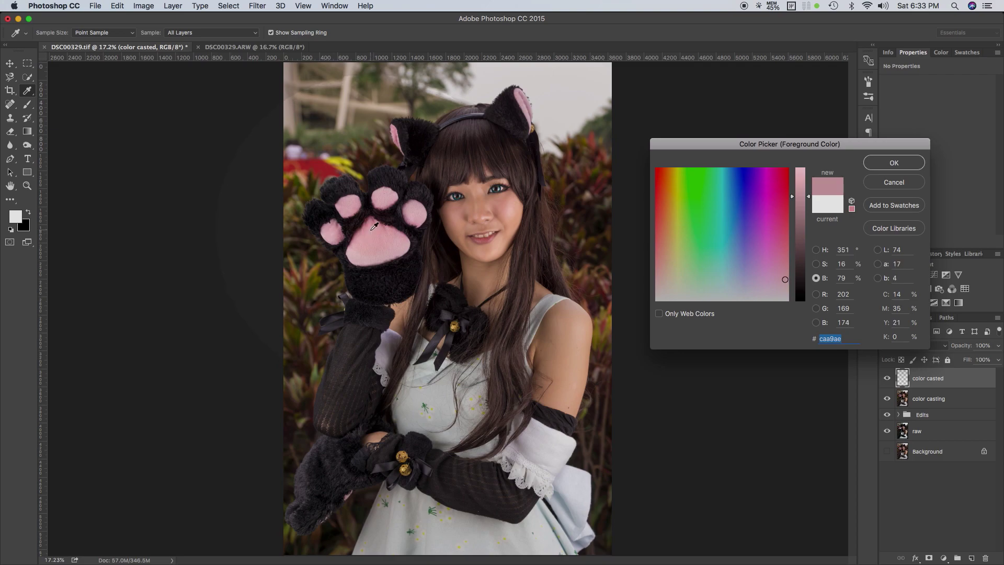
{"action": "left_click", "coordinate": [369, 233]}
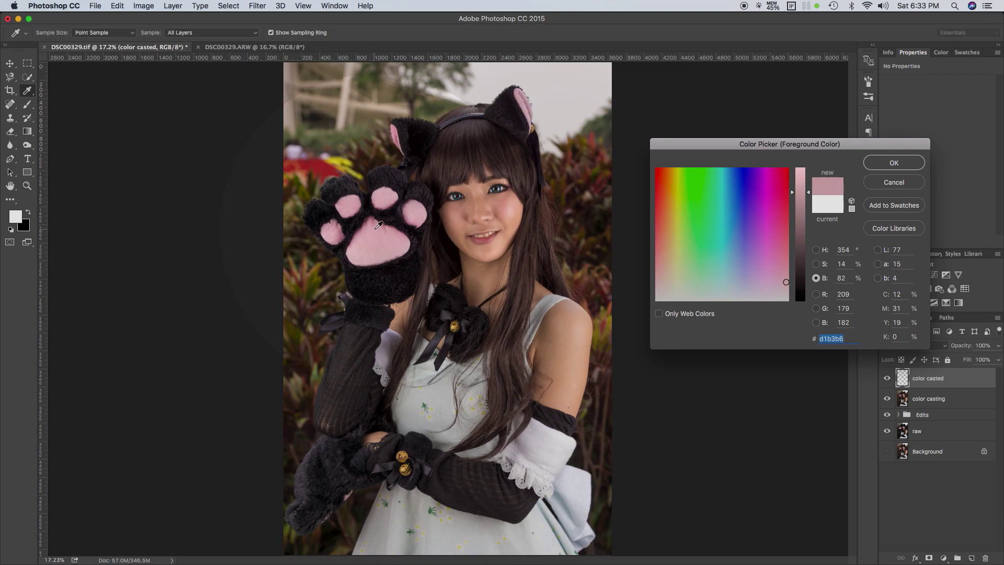
{"action": "left_click", "coordinate": [375, 230]}
{"action": "left_click", "coordinate": [527, 104]}
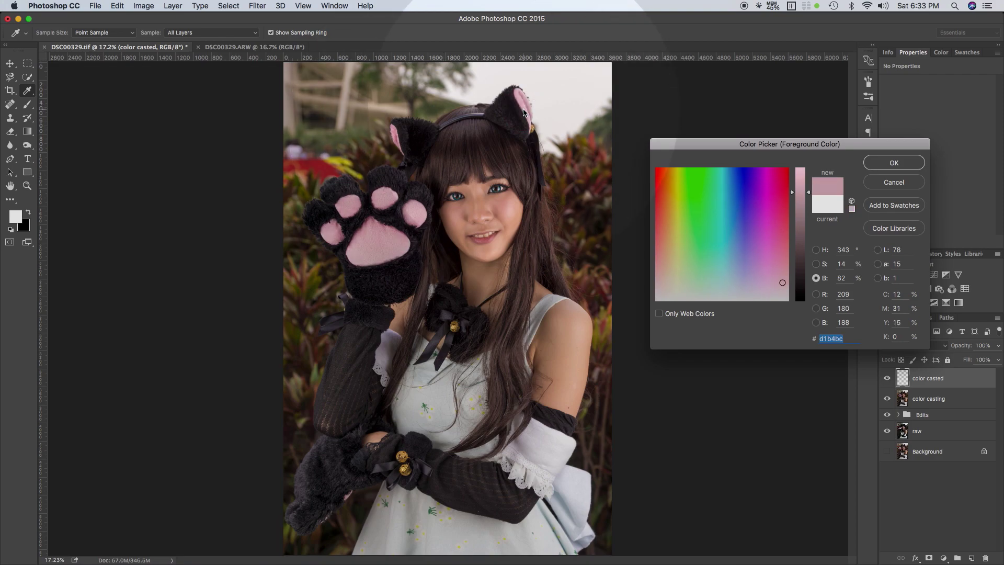
{"action": "left_click", "coordinate": [390, 226]}
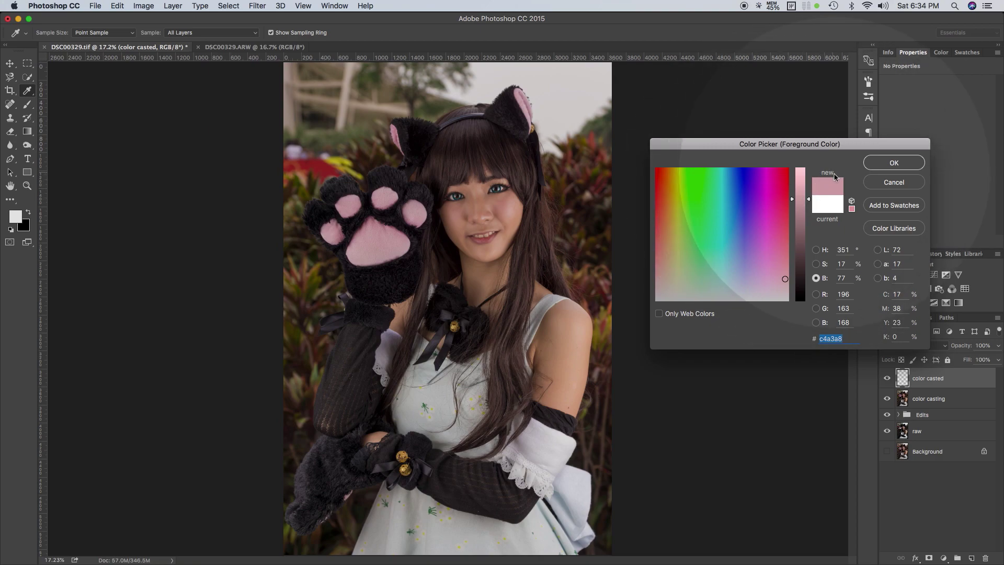
{"action": "left_click", "coordinate": [893, 163]}
{"action": "key", "text": "b"}
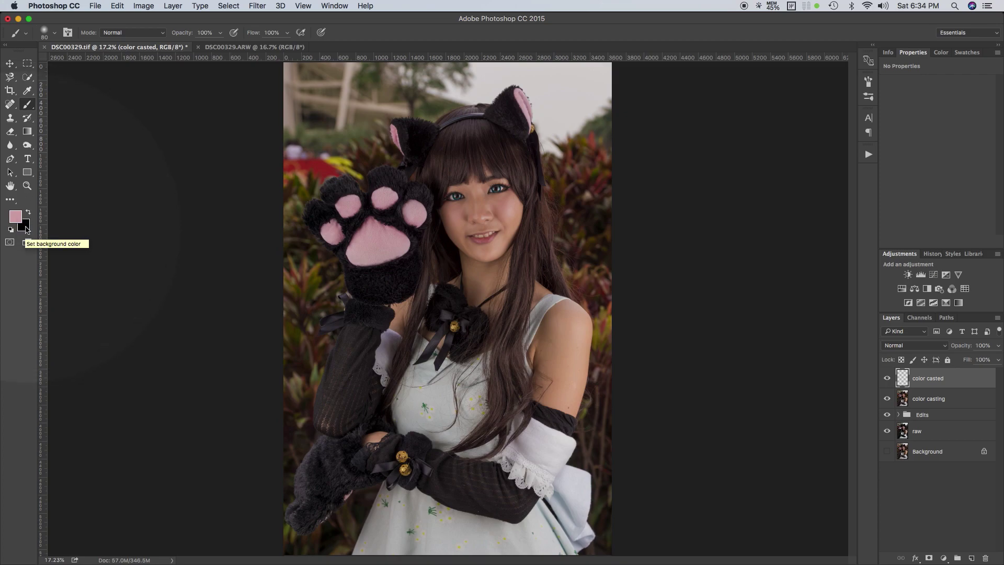
Step: Fill the color casted layer with the black background colour, and refill it with the pink foreground colour
{"action": "key", "text": "super"}
{"action": "key", "text": "super+BackSpace"}
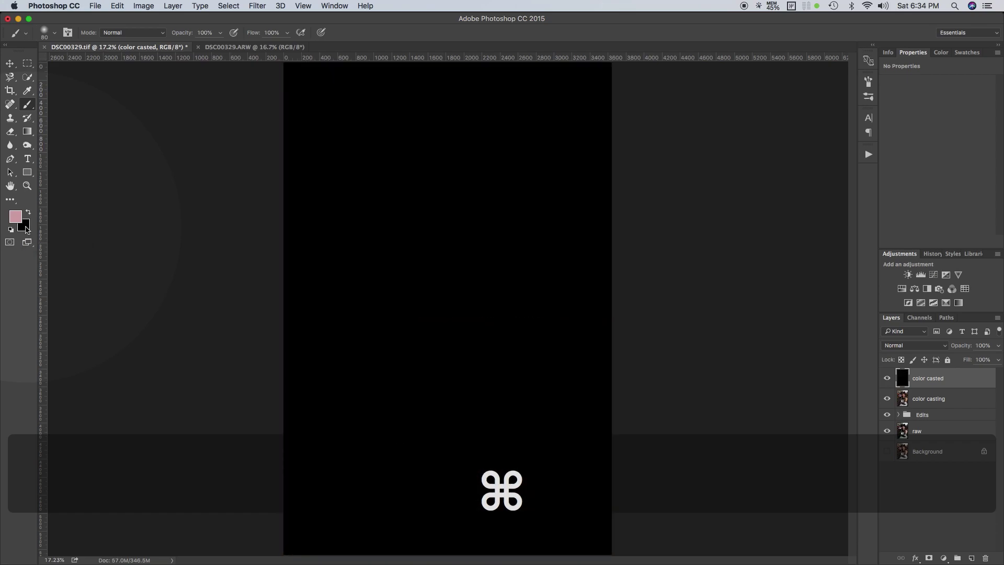
{"action": "key", "text": "alt"}
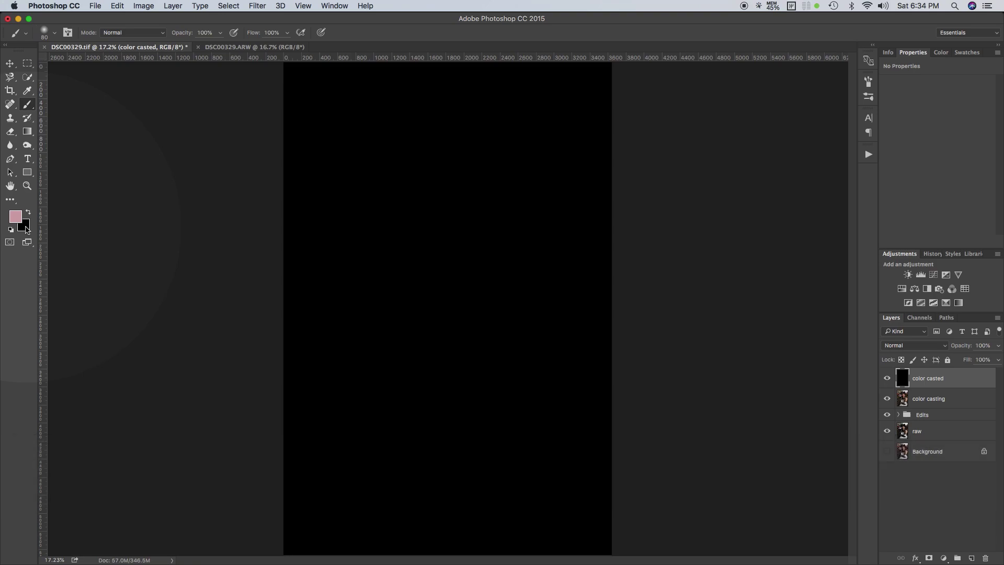
{"action": "key", "text": "alt+BackSpace"}
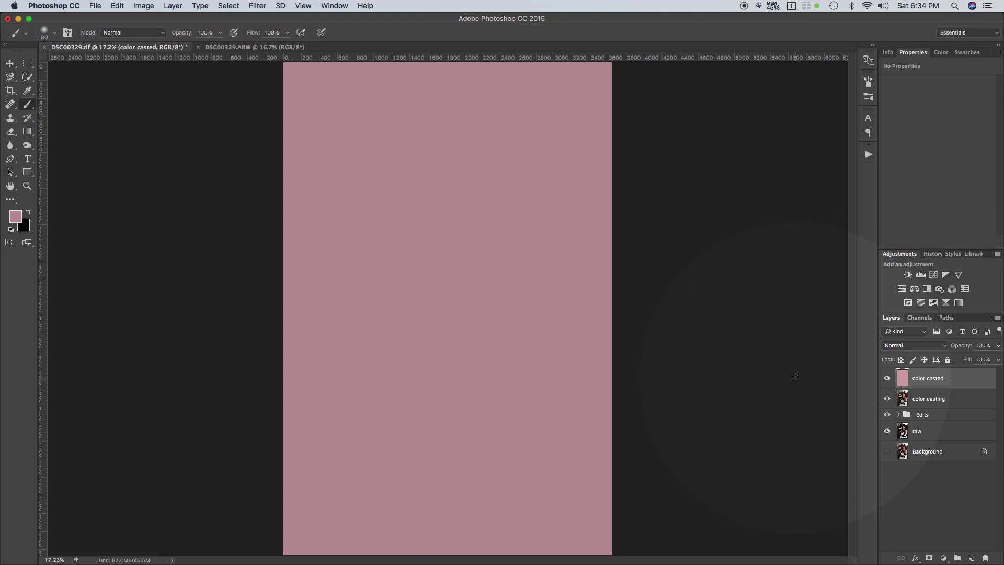
Step: Set the color casted layer's blend mode to Soft Light and the brush opacity to 10%
{"action": "left_click", "coordinate": [945, 347]}
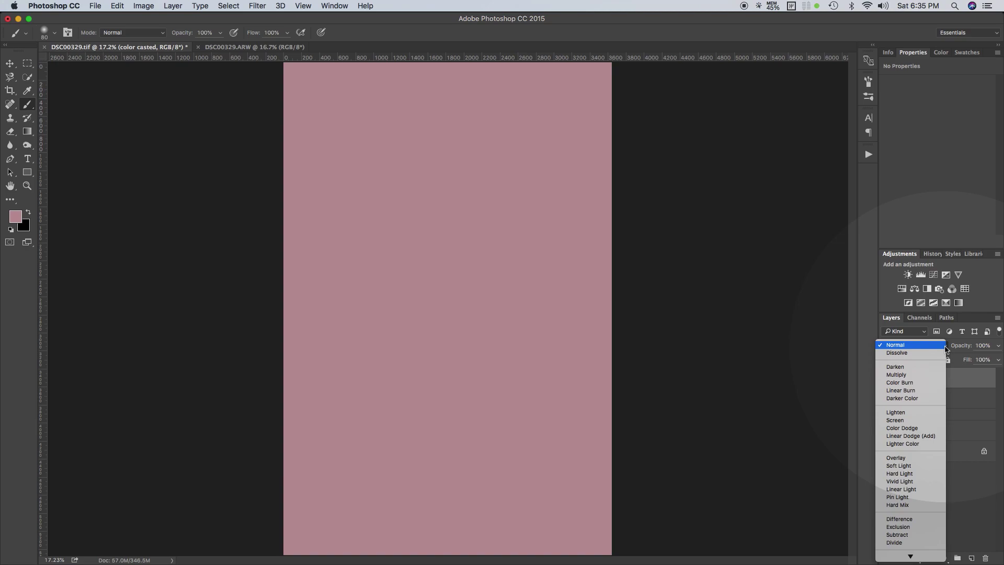
{"action": "left_click", "coordinate": [906, 466]}
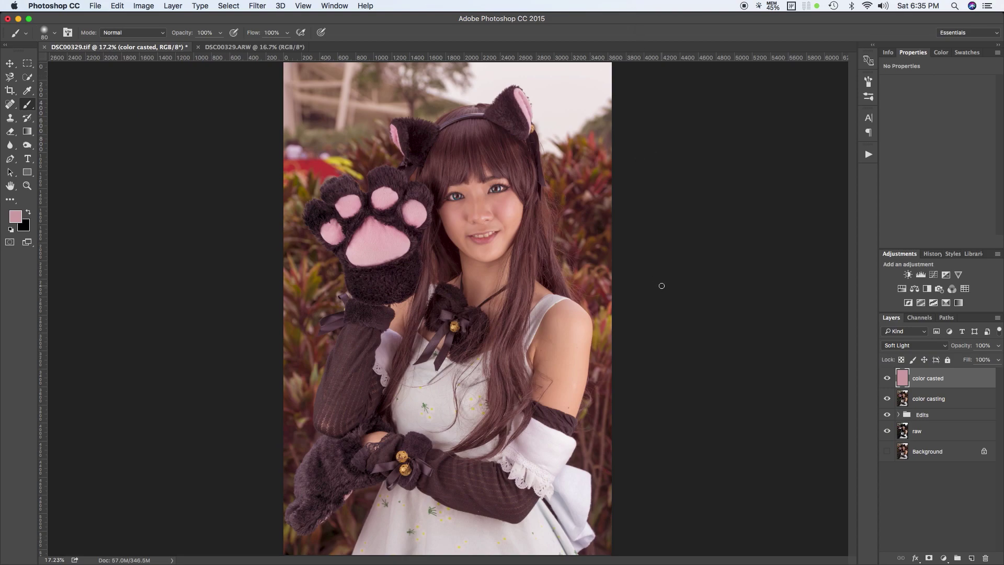
{"action": "key", "text": "1"}
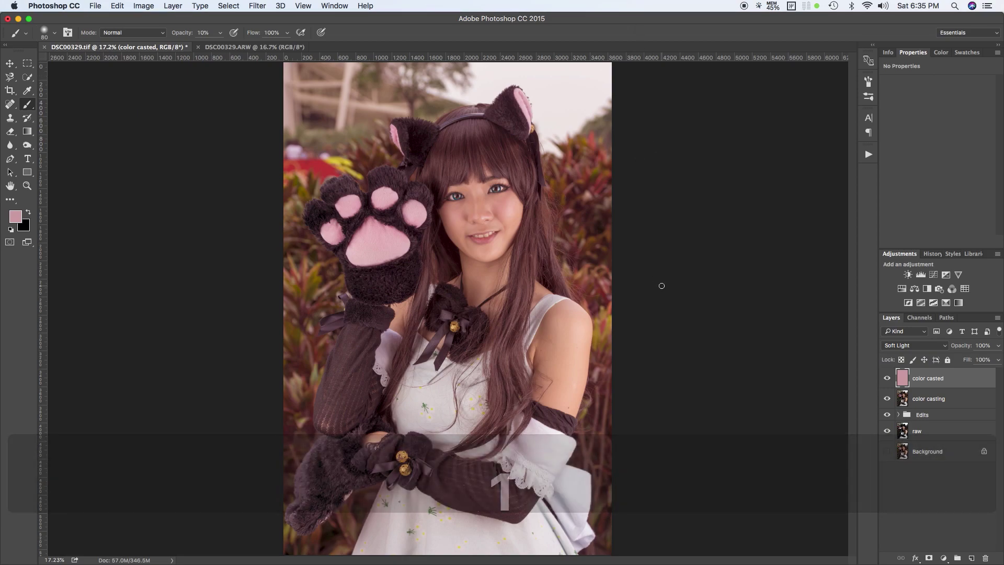
{"action": "key", "text": "F1"}
{"action": "key", "text": "F1"}
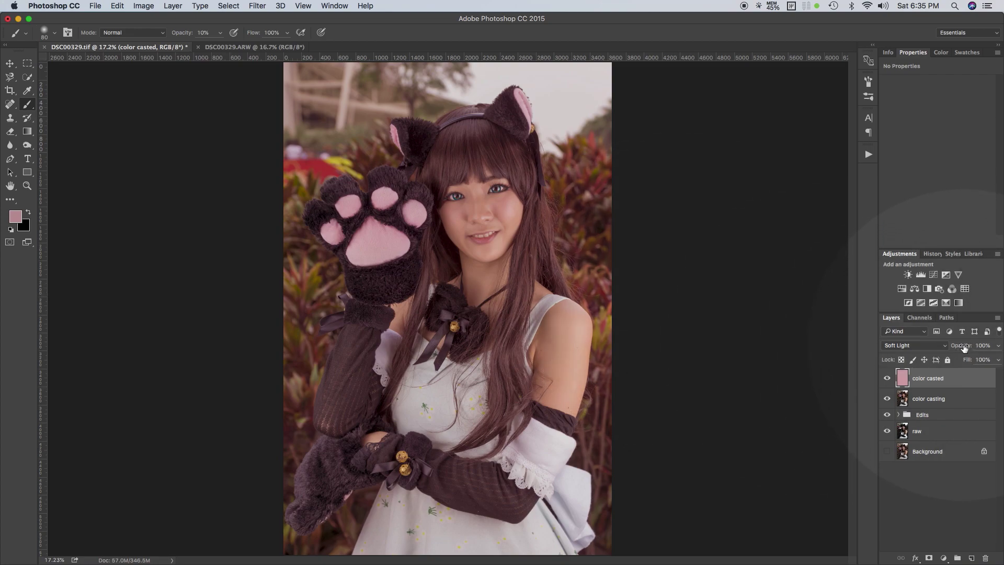
Step: Lower the color casted layer's opacity to 40%
{"action": "left_click_drag", "start_coordinate": [963, 349], "coordinate": [942, 350]}
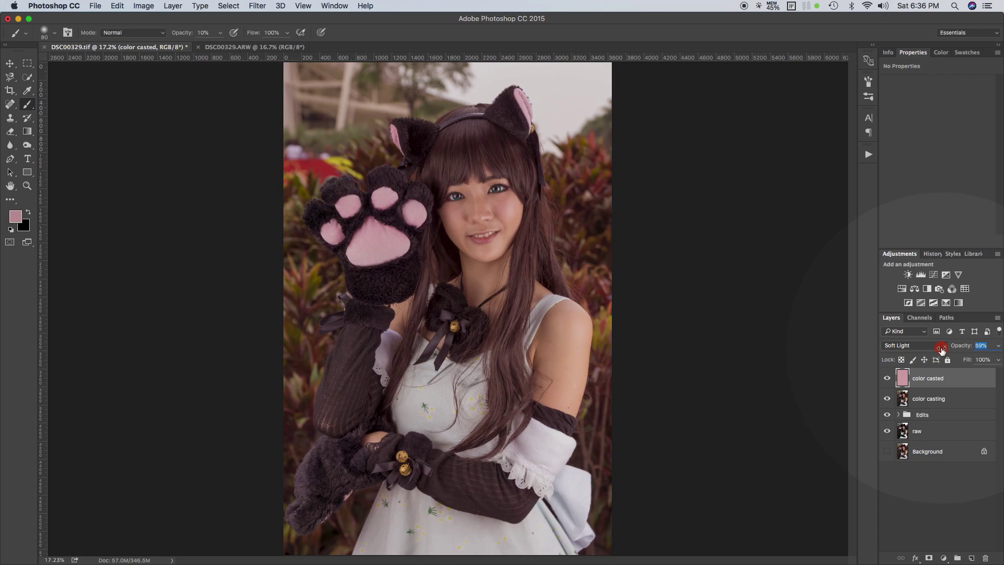
{"action": "left_click_drag", "start_coordinate": [940, 350], "coordinate": [938, 350]}
{"action": "left_click_drag", "start_coordinate": [934, 349], "coordinate": [932, 349]}
Step: Compare the portrait with and without the pink color casted layer by toggling its visibility
{"action": "left_click", "coordinate": [886, 379]}
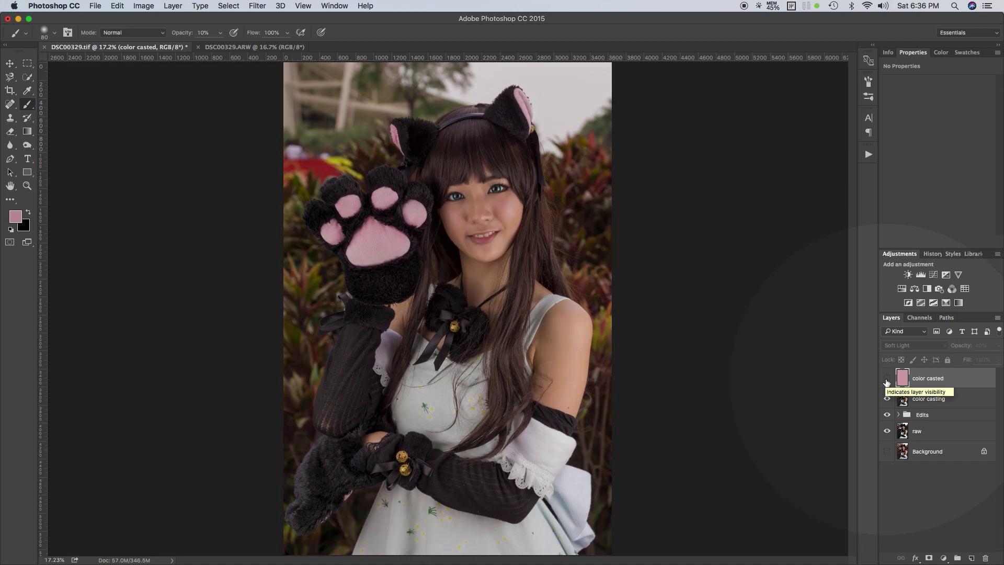
{"action": "left_click", "coordinate": [886, 381]}
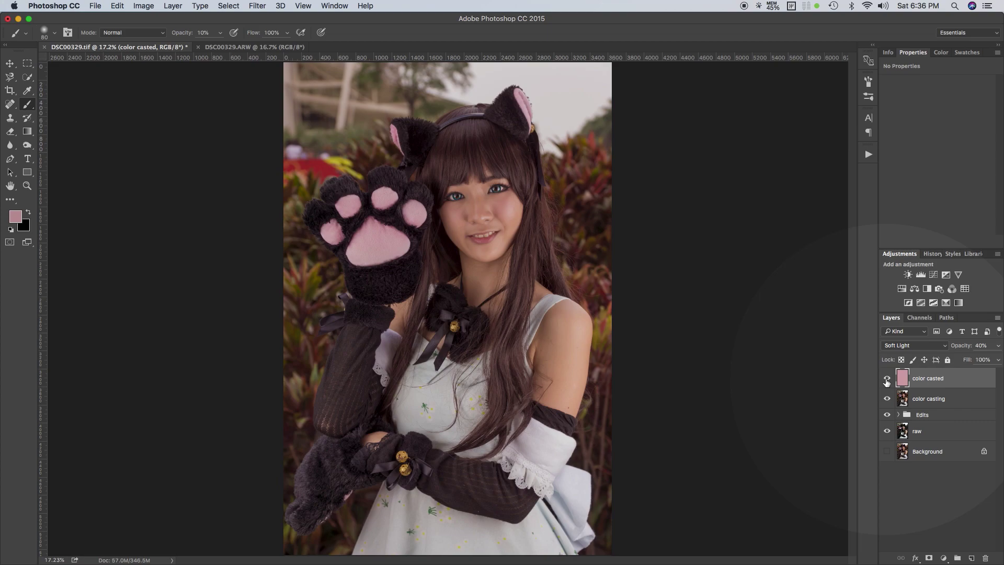
{"action": "left_click", "coordinate": [886, 381]}
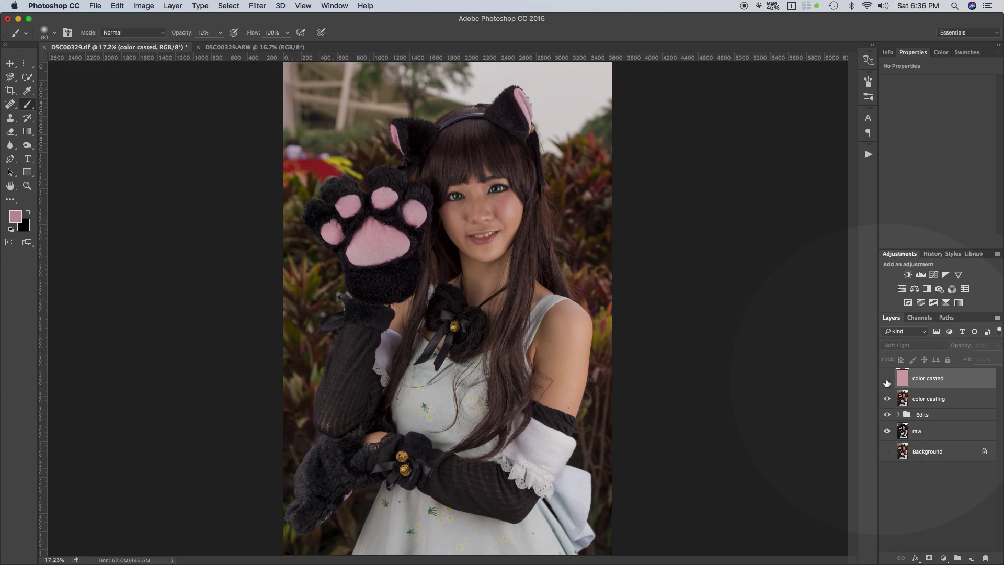
Step: Stamp all visible layers, including the color casted layer, into a new top layer named "color caster final"
{"action": "left_click", "coordinate": [886, 380]}
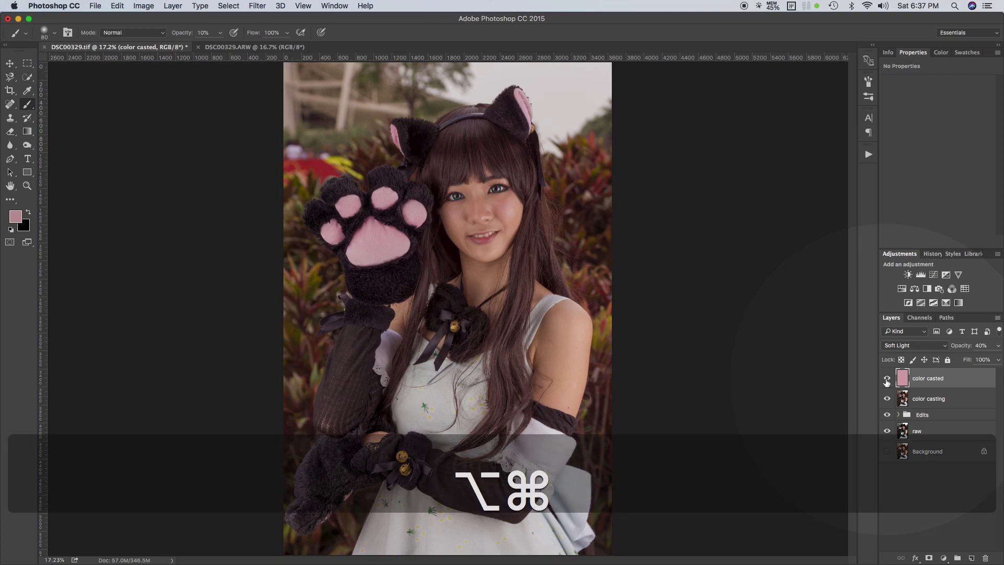
{"action": "key", "text": "alt+shift+super+e"}
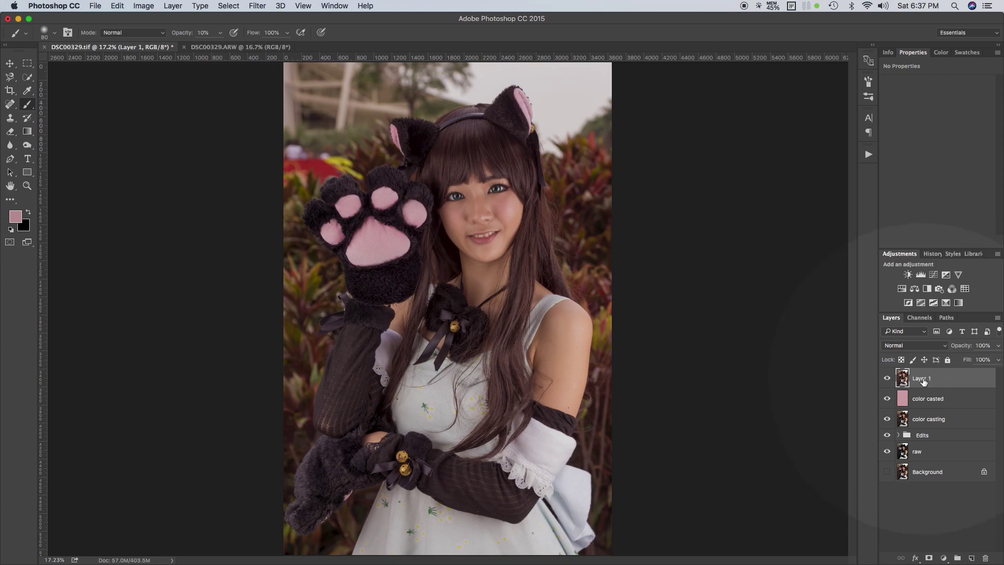
{"action": "double_click", "coordinate": [922, 379]}
{"action": "type", "text": "co"}
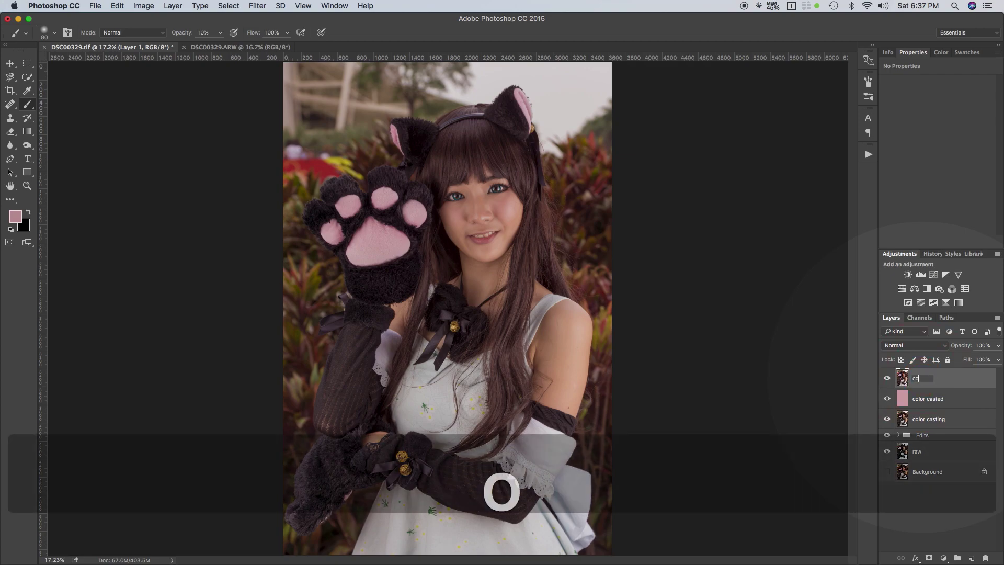
{"action": "type", "text": "lor caster final"}
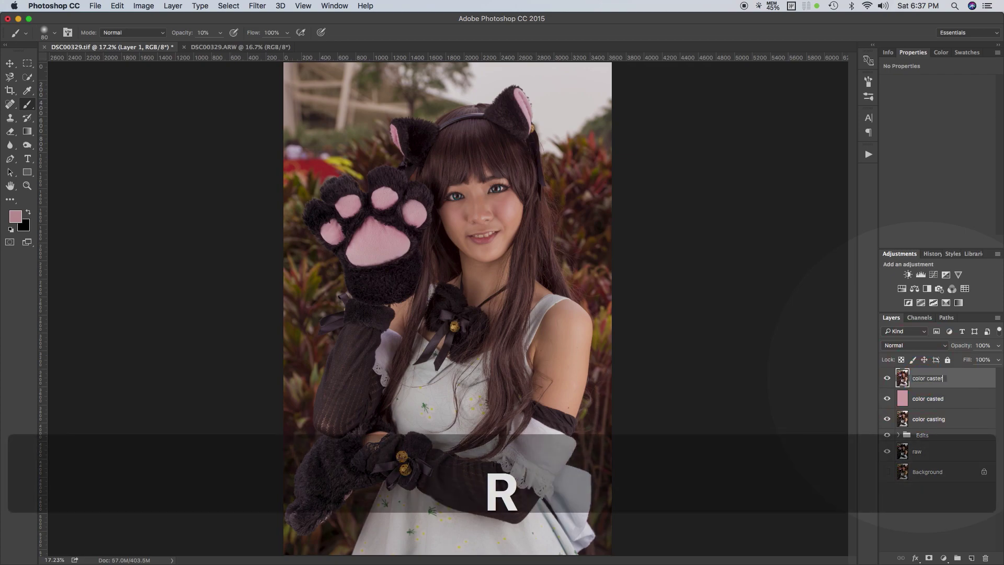
{"action": "key", "text": "Return"}
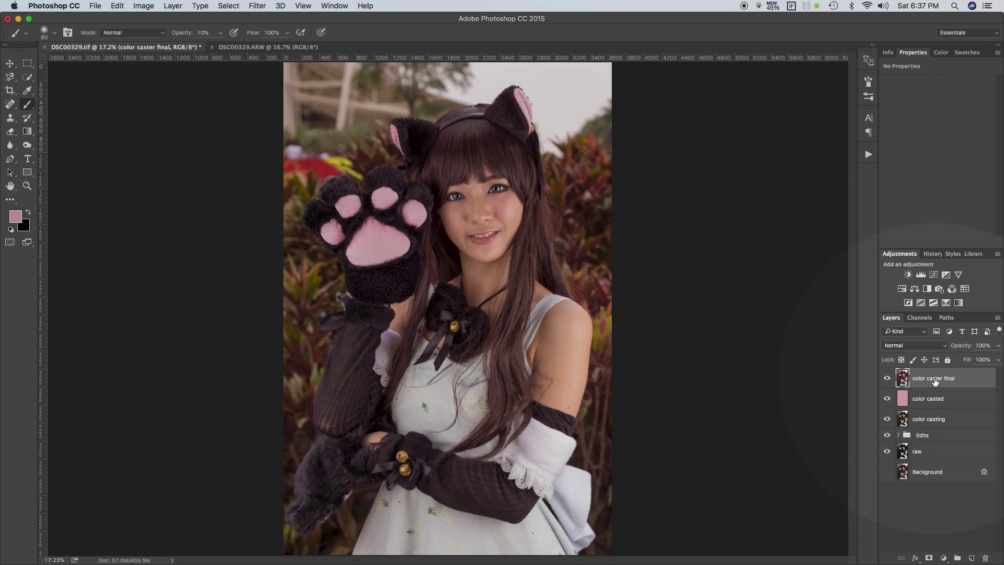
Step: Duplicate the color caster final layer and rename the copy "curves"
{"action": "key", "text": "ctrl+j"}
{"action": "double_click", "coordinate": [933, 378]}
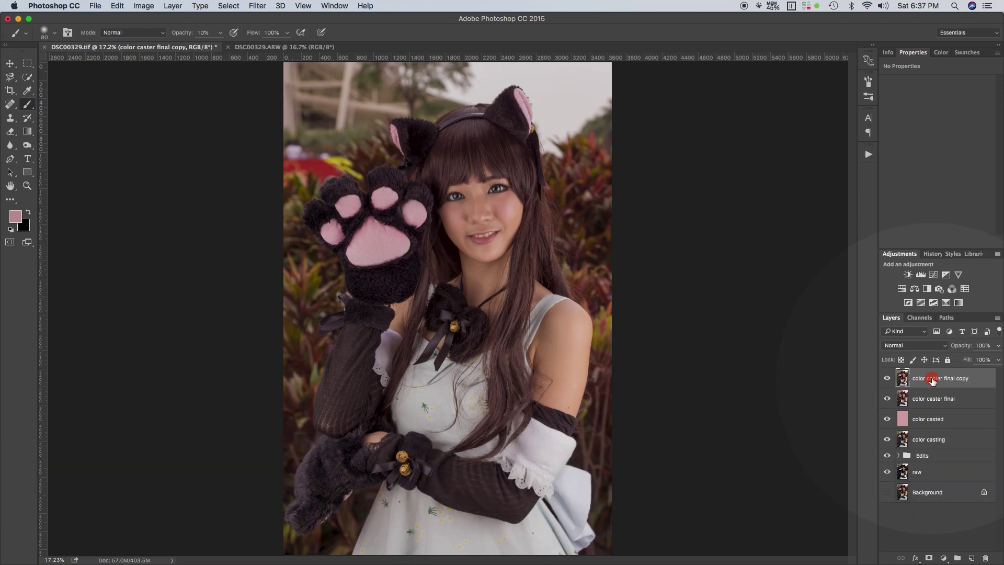
{"action": "type", "text": "curves"}
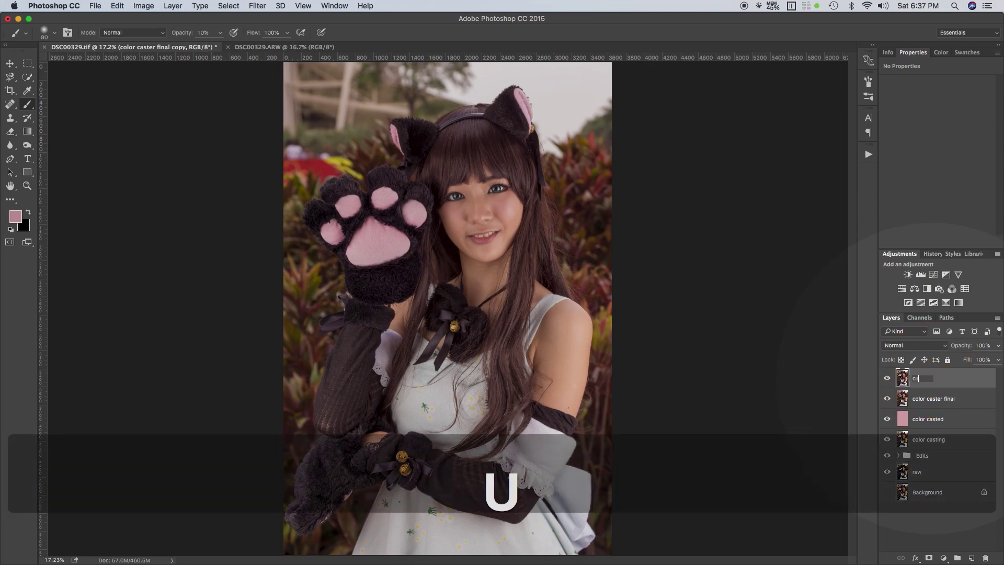
{"action": "key", "text": "Return"}
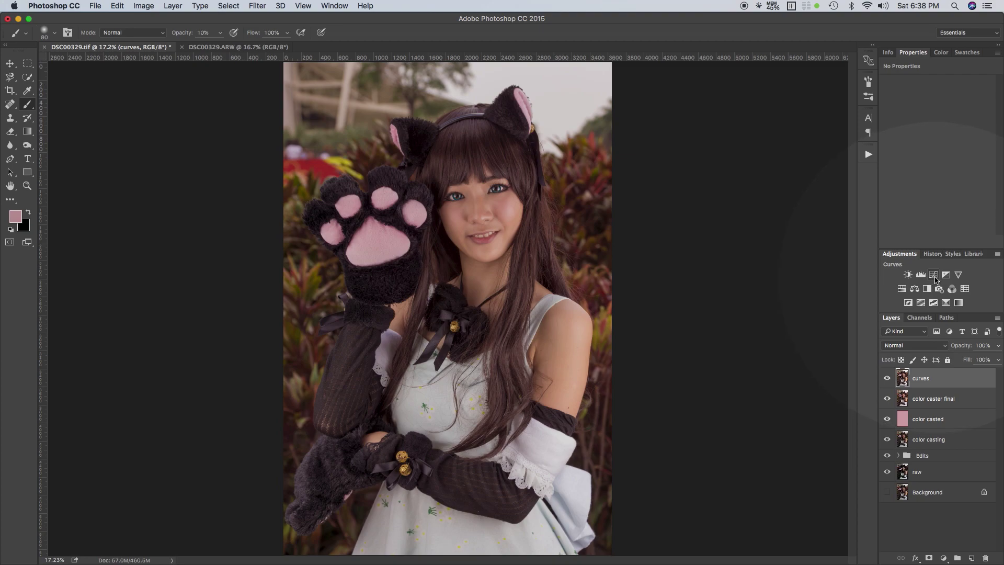
Step: Add a Curves adjustment layer above the curves layer and raise a highlight point to about input 182, output 192
{"action": "left_click", "coordinate": [933, 274]}
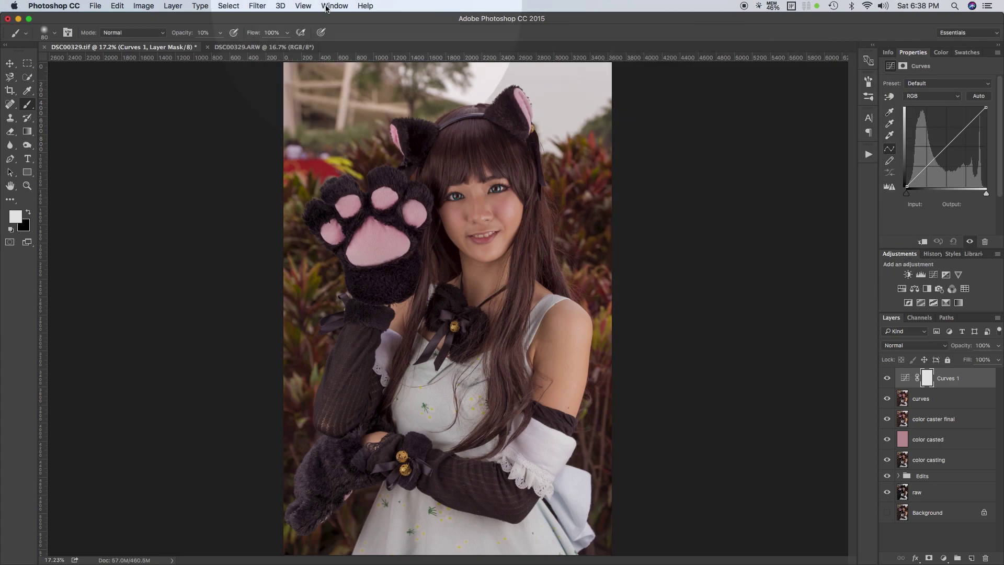
{"action": "left_click", "coordinate": [256, 6]}
{"action": "left_click", "coordinate": [266, 71]}
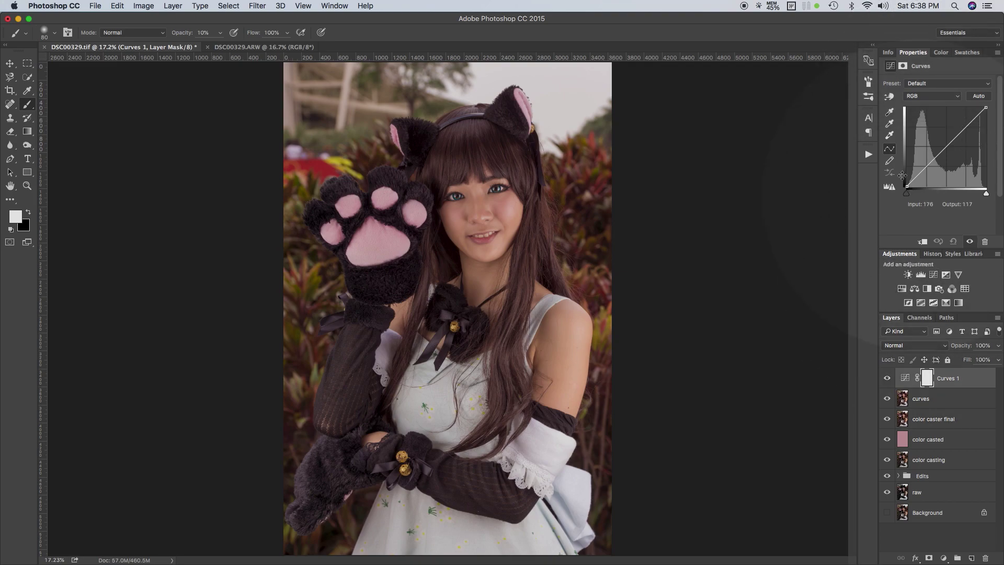
{"action": "left_click", "coordinate": [964, 127]}
{"action": "left_click_drag", "start_coordinate": [964, 128], "coordinate": [963, 124]}
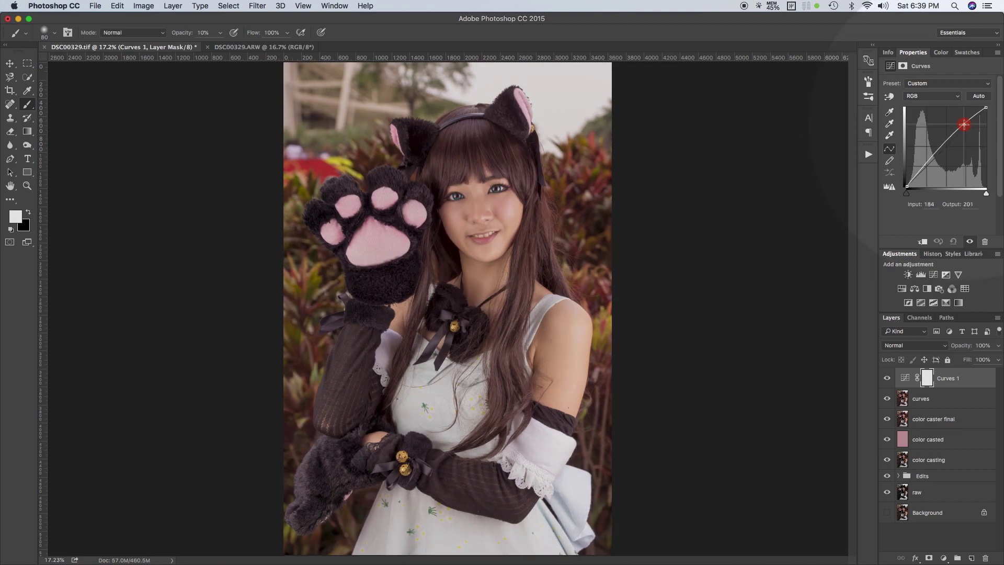
{"action": "left_click_drag", "start_coordinate": [963, 124], "coordinate": [962, 125]}
{"action": "left_click_drag", "start_coordinate": [963, 124], "coordinate": [963, 127]}
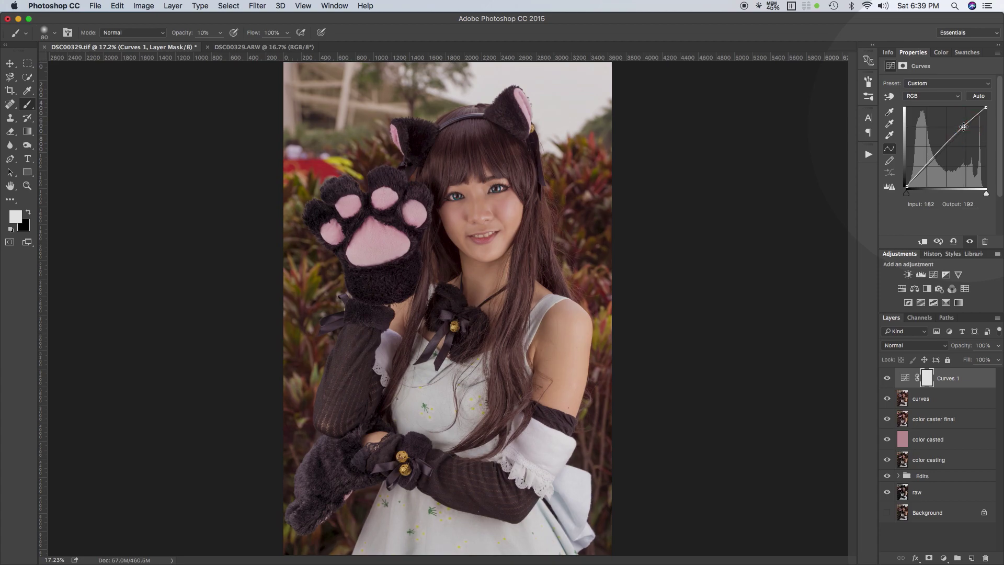
Step: Shape a gentle S-curve with a shadow point at input 63, output 57 and the highlight point at about input 184, output 194
{"action": "left_click", "coordinate": [925, 167]}
{"action": "left_click_drag", "start_coordinate": [925, 167], "coordinate": [926, 168]}
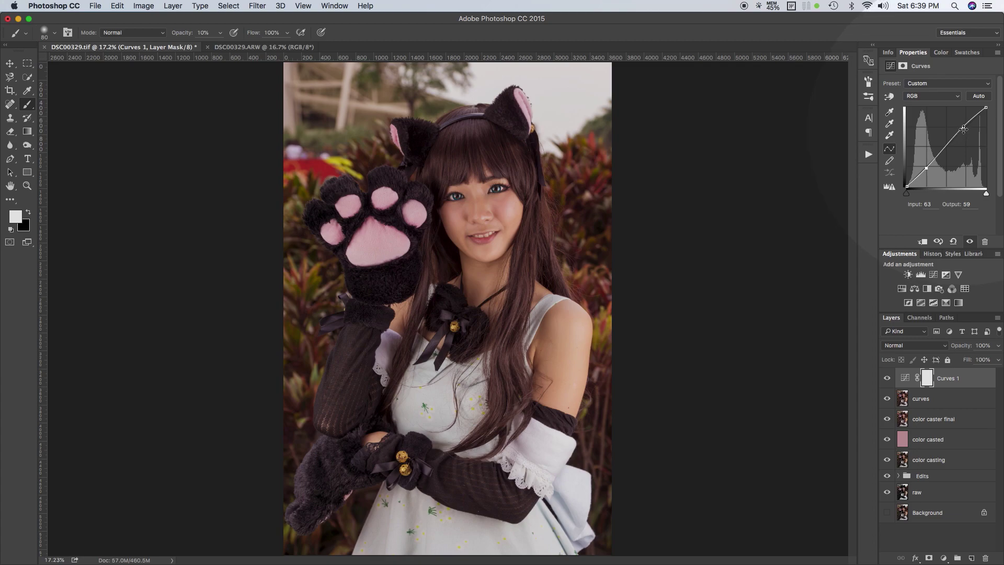
{"action": "left_click_drag", "start_coordinate": [963, 129], "coordinate": [963, 126]}
{"action": "left_click_drag", "start_coordinate": [963, 125], "coordinate": [964, 126]}
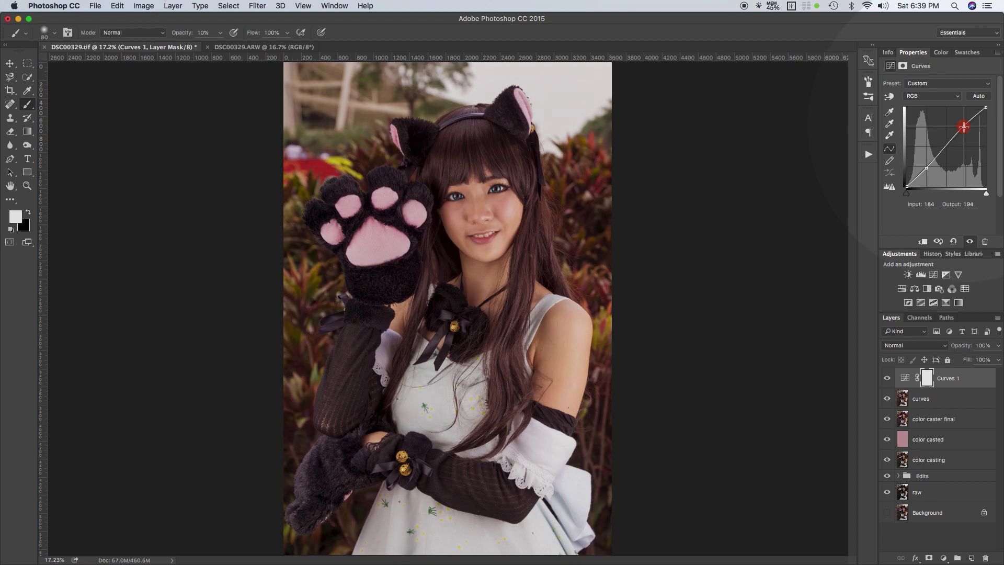
{"action": "left_click", "coordinate": [925, 169]}
{"action": "left_click_drag", "start_coordinate": [925, 169], "coordinate": [925, 170]}
Step: Compare the portrait with and without the Curves adjustment by toggling its visibility
{"action": "left_click", "coordinate": [887, 378]}
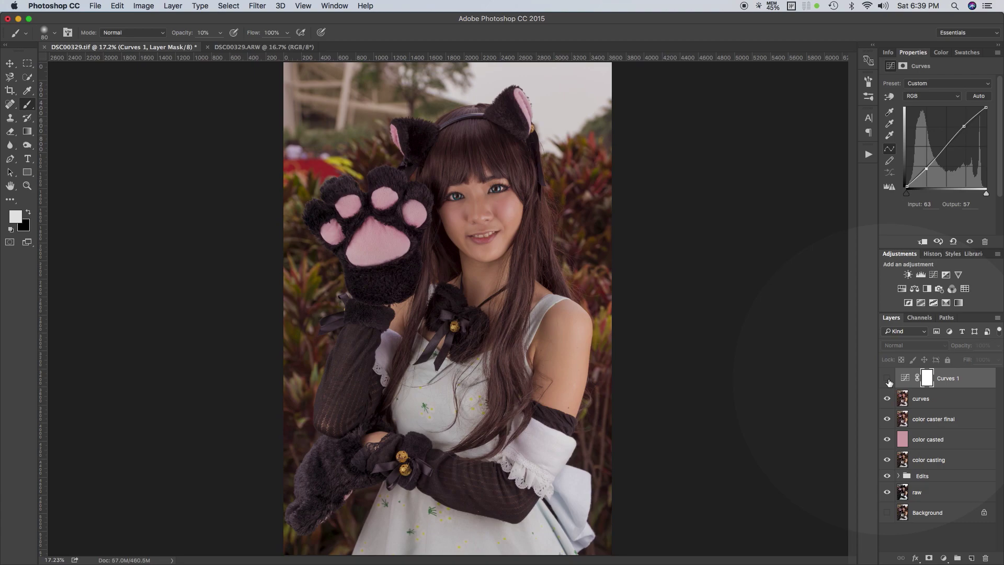
{"action": "left_click", "coordinate": [887, 379]}
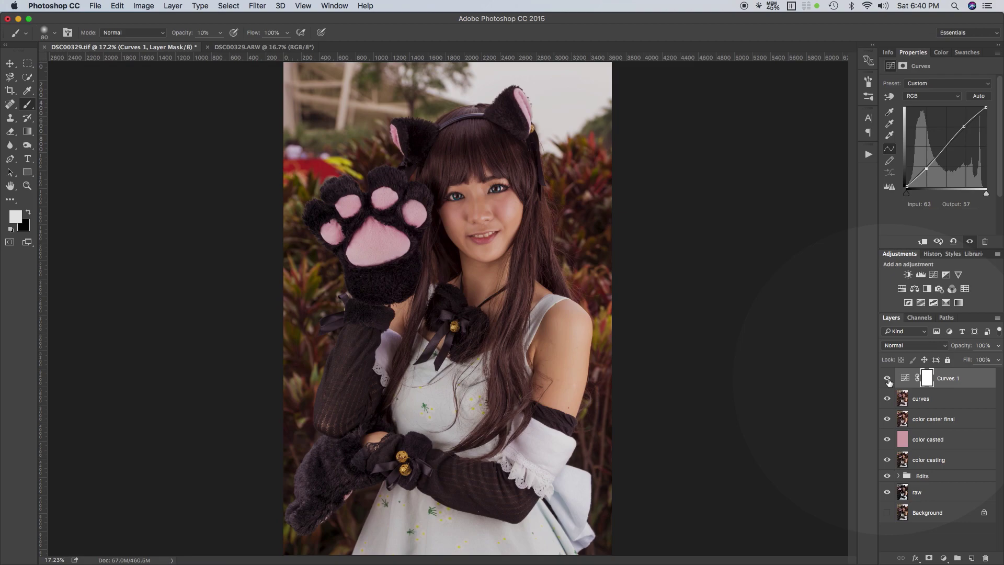
{"action": "left_click", "coordinate": [887, 379]}
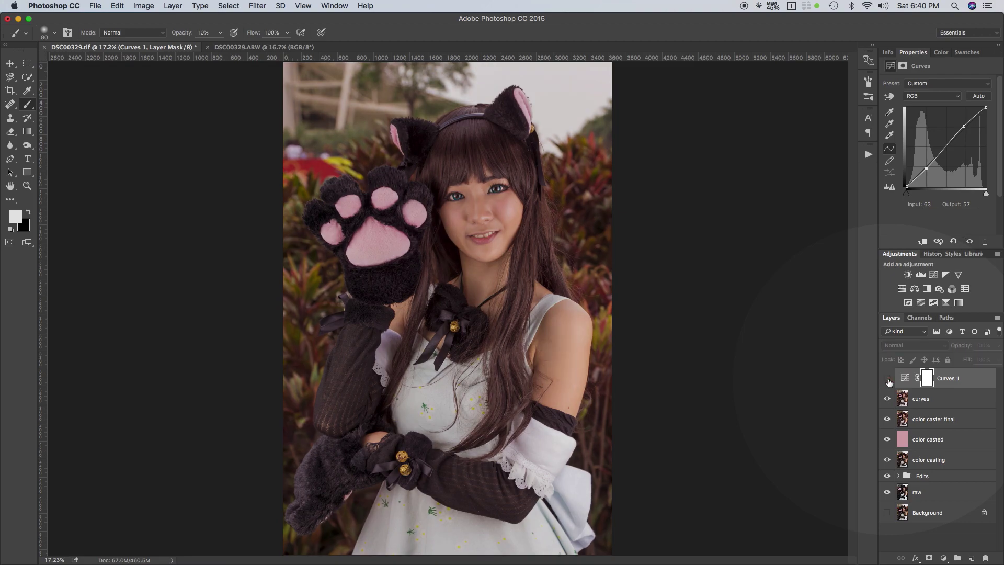
{"action": "left_click", "coordinate": [887, 378]}
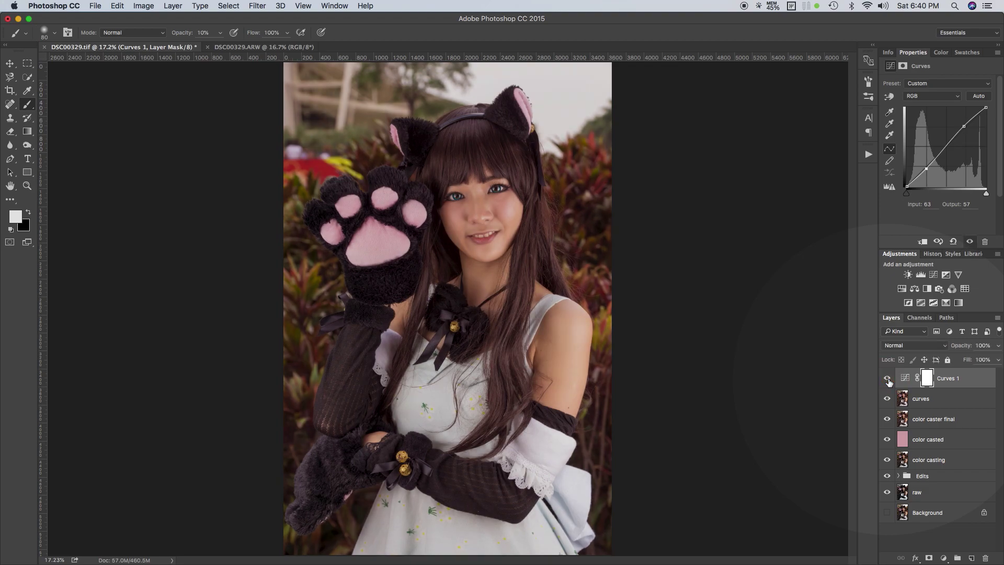
{"action": "left_click", "coordinate": [887, 378]}
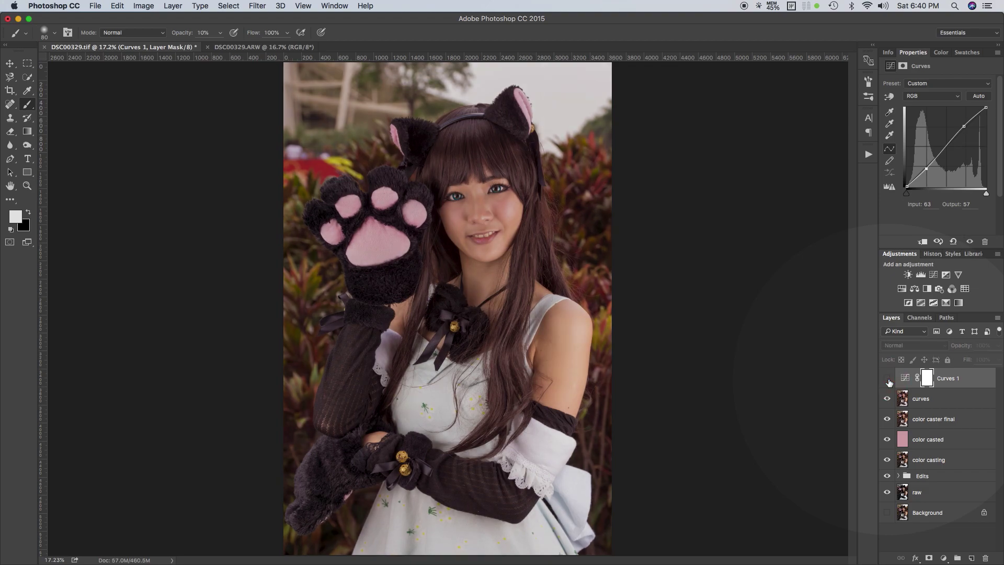
{"action": "left_click", "coordinate": [887, 379]}
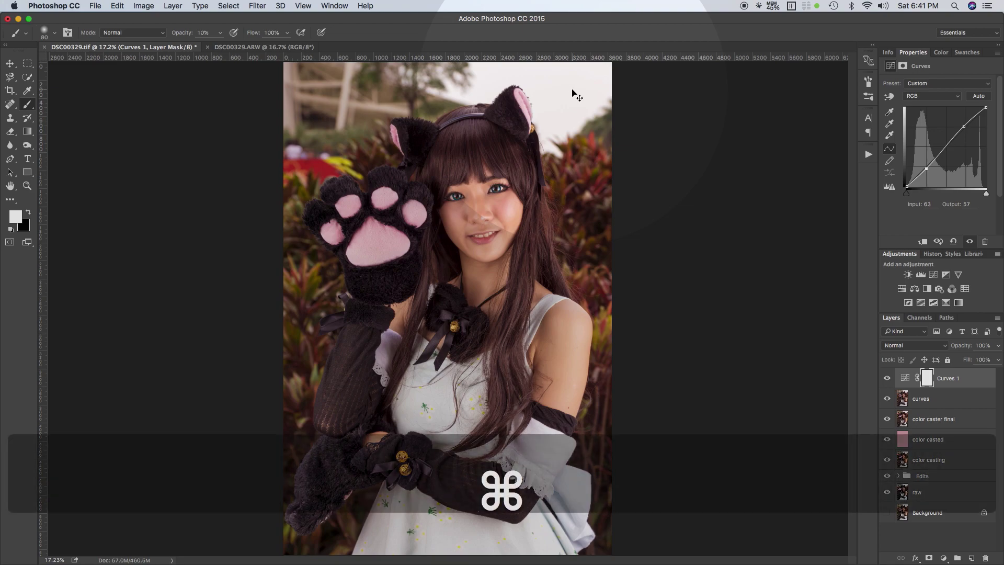
Step: Create a new empty layer above the Curves adjustment and activate the Brush tool
{"action": "key", "text": "super+shift+n"}
{"action": "key", "text": "Return"}
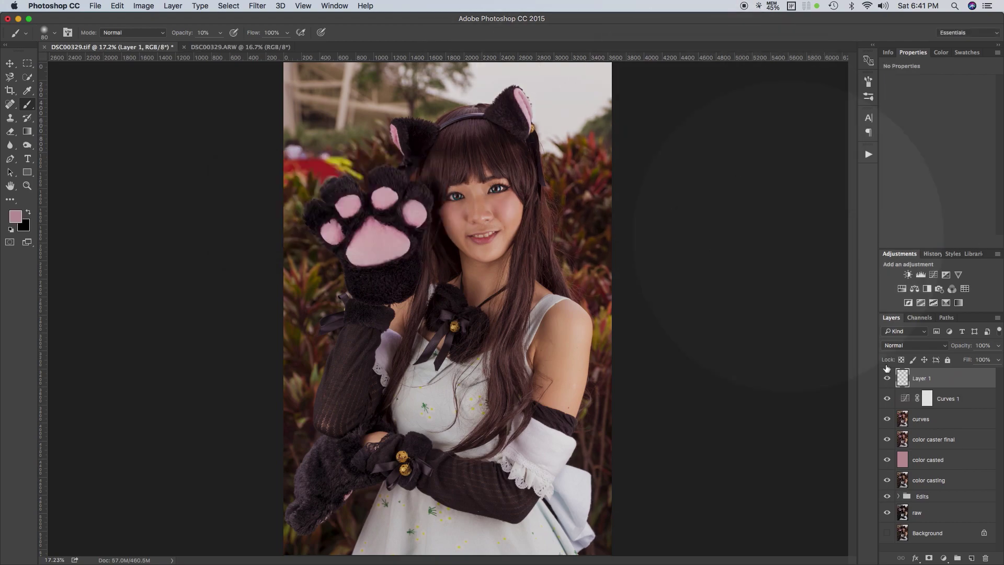
{"action": "left_click", "coordinate": [29, 107]}
{"action": "left_click", "coordinate": [29, 106]}
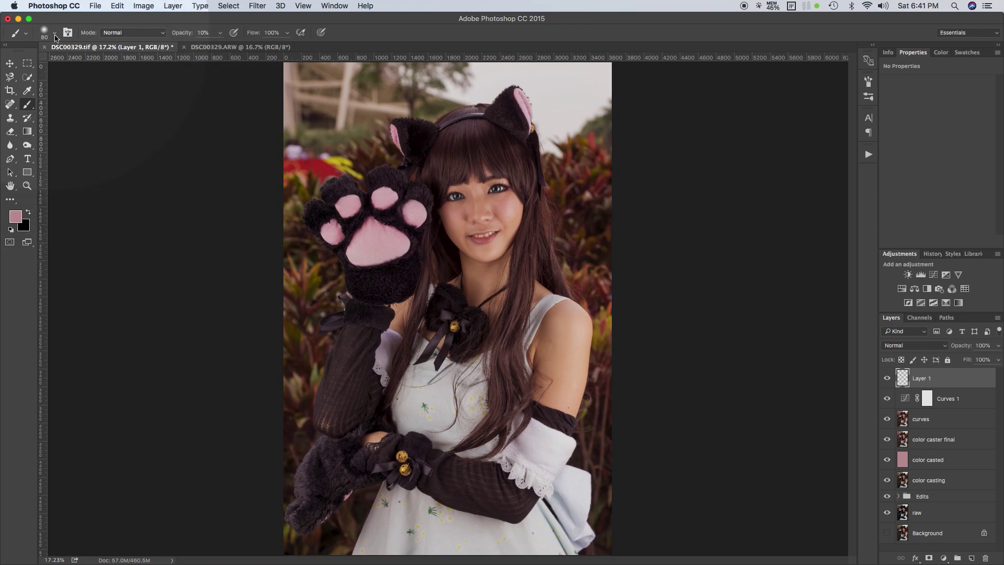
Step: Look through the brush presets and choose the soft round brush at 80 px with 0% hardness
{"action": "left_click", "coordinate": [55, 37]}
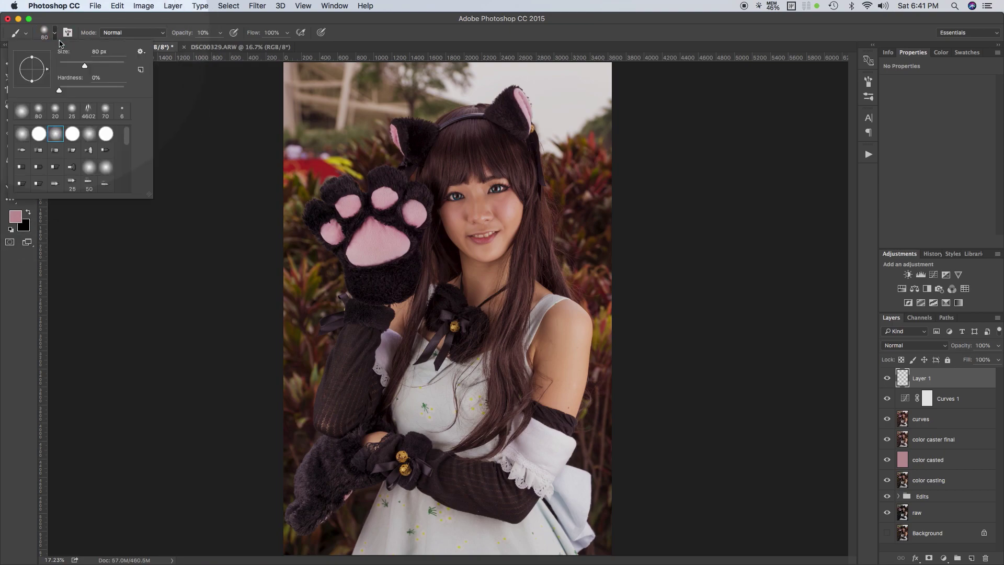
{"action": "left_click_drag", "start_coordinate": [128, 139], "coordinate": [124, 192]}
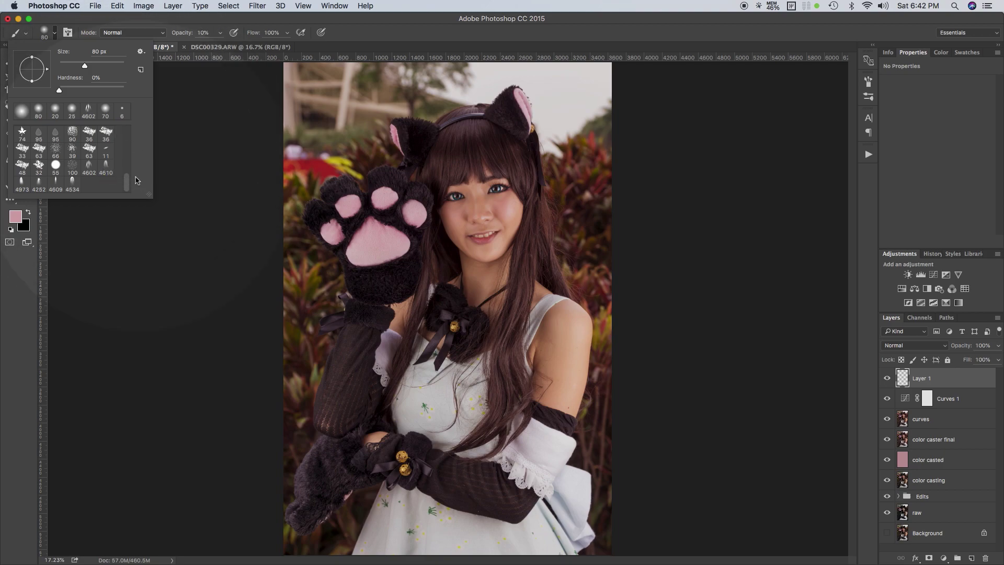
{"action": "left_click_drag", "start_coordinate": [128, 181], "coordinate": [132, 128]}
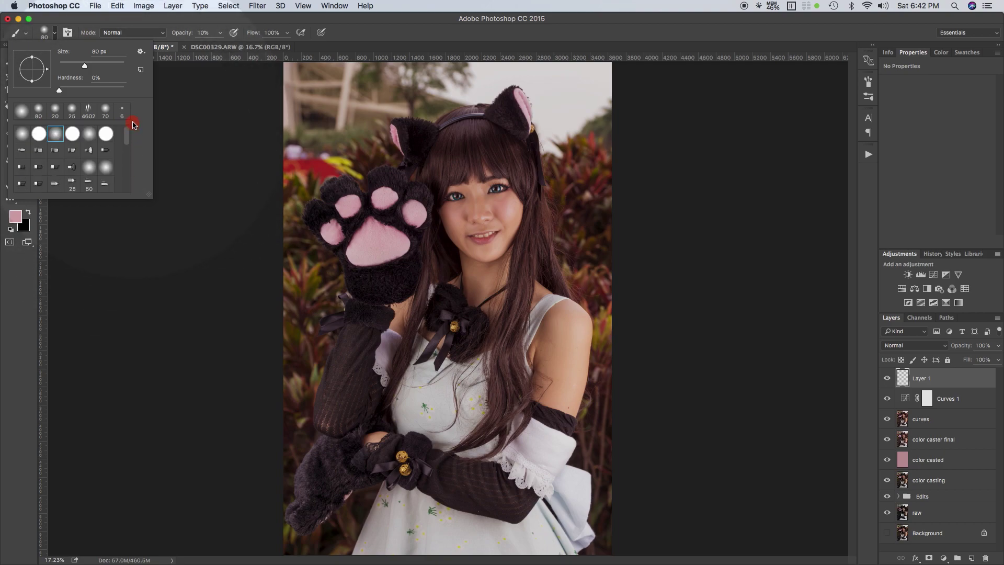
{"action": "left_click", "coordinate": [56, 135]}
{"action": "left_click", "coordinate": [58, 137]}
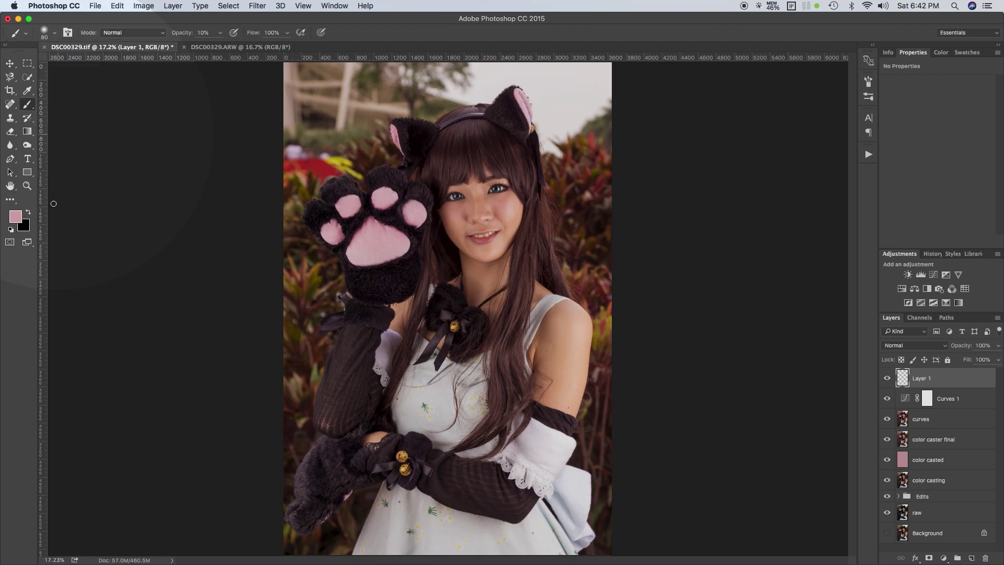
Step: Reset the colours to default and set the foreground to the near-white #f0eded sampled from the sky
{"action": "left_click", "coordinate": [11, 229]}
{"action": "left_click", "coordinate": [18, 219]}
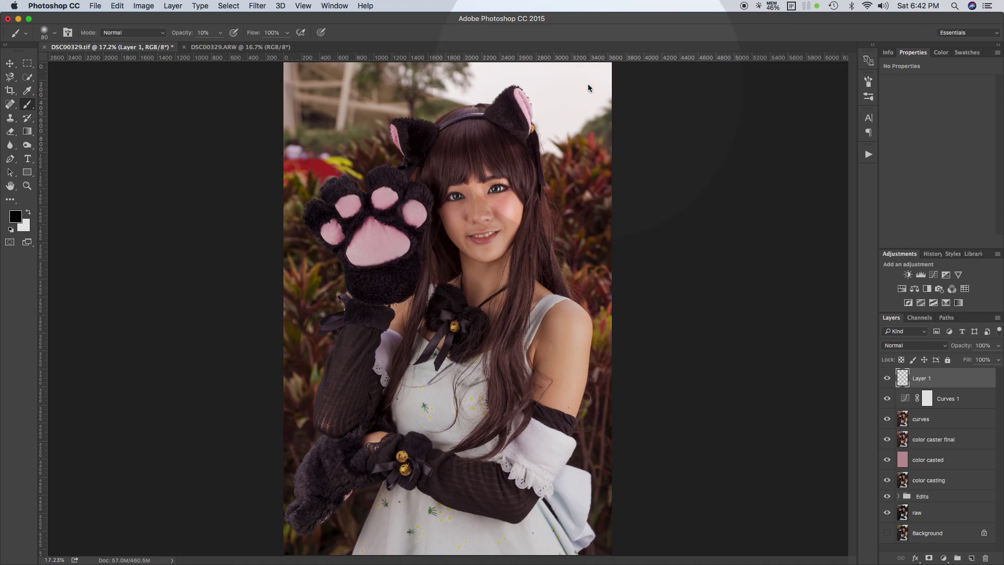
{"action": "left_click", "coordinate": [589, 84]}
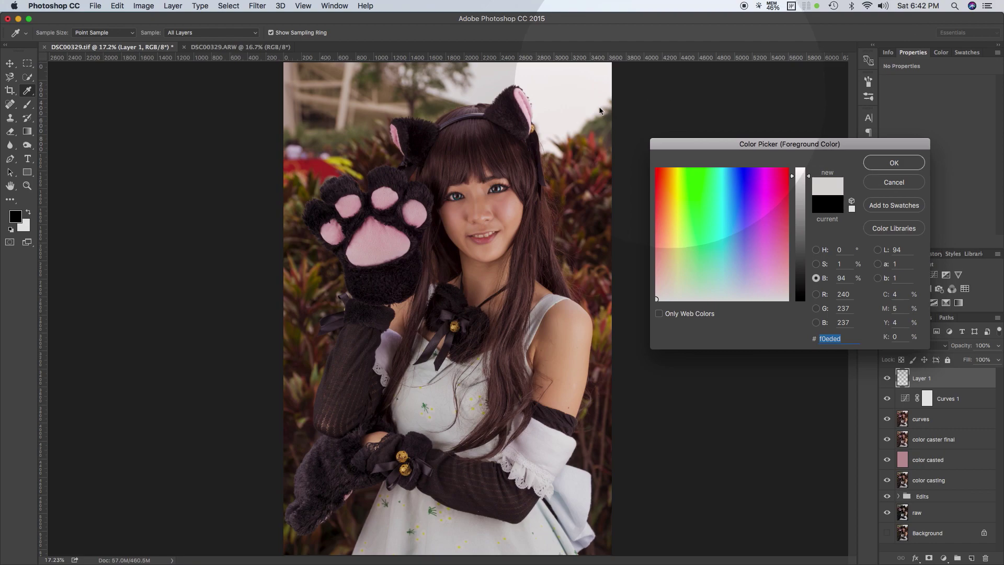
{"action": "left_click", "coordinate": [893, 163]}
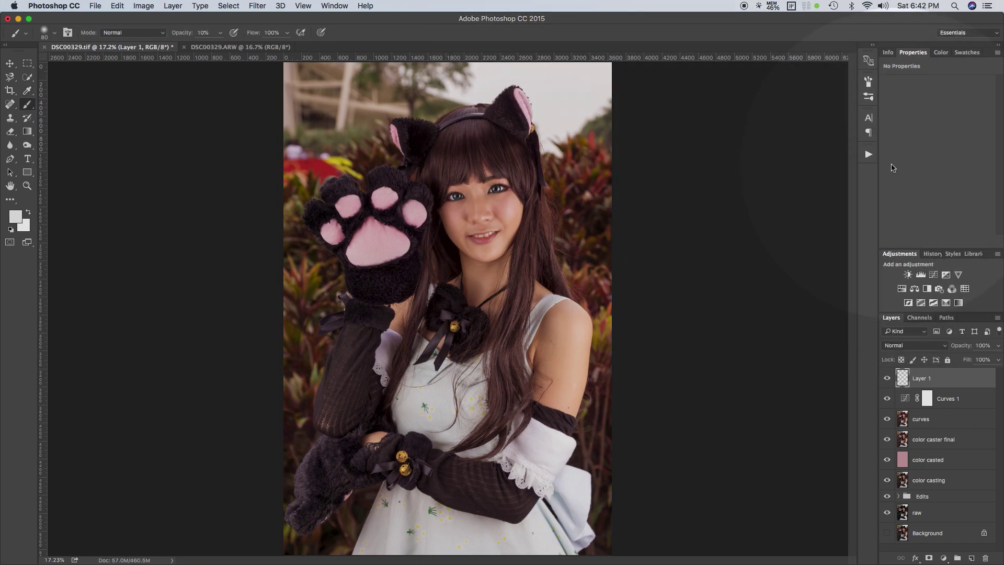
Step: Set the background colour to black and the foreground to a skin tone sampled from the cheek and brightened to #f4ba9d, ready for the brush
{"action": "left_click", "coordinate": [11, 229]}
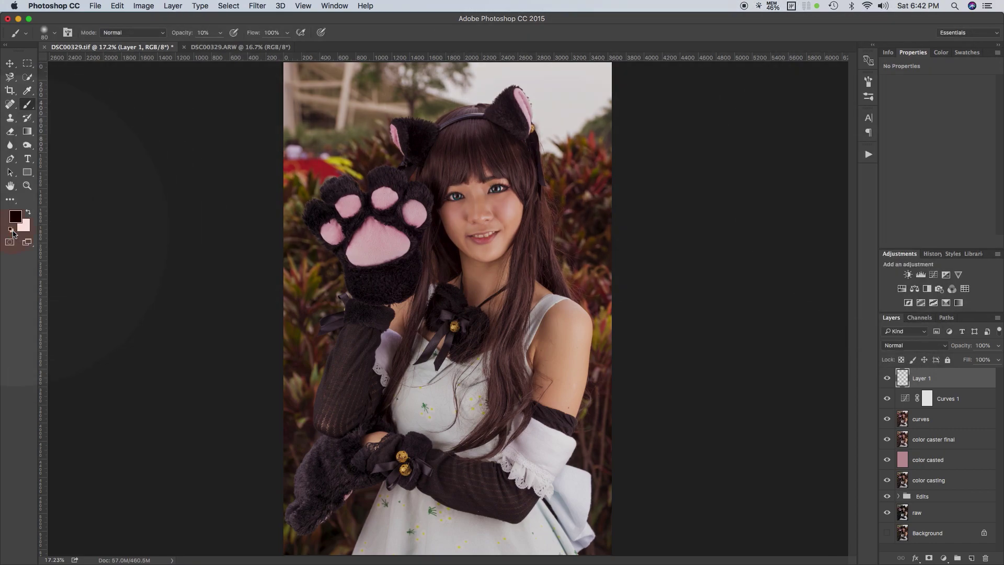
{"action": "left_click", "coordinate": [29, 215]}
{"action": "left_click", "coordinate": [15, 216]}
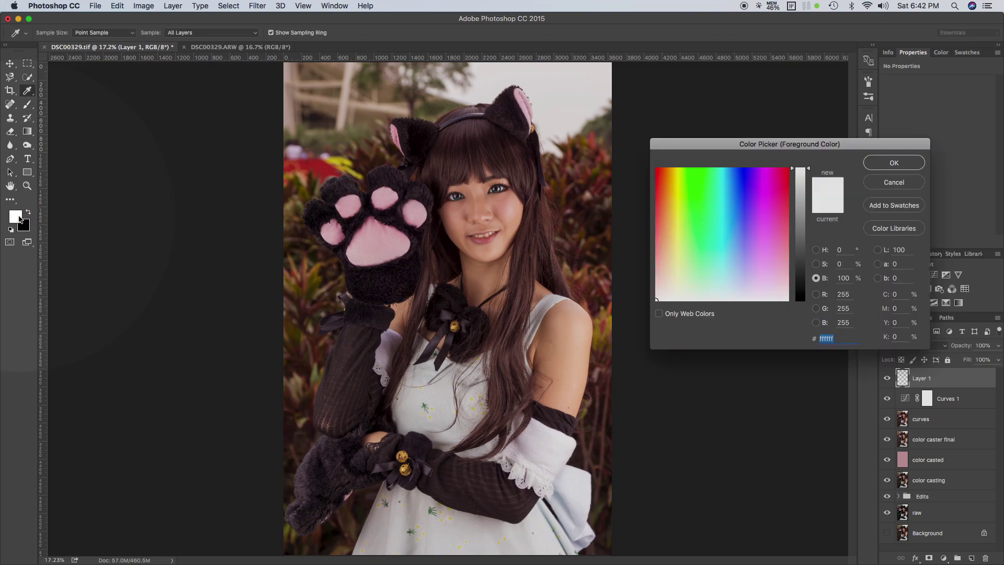
{"action": "left_click", "coordinate": [454, 210]}
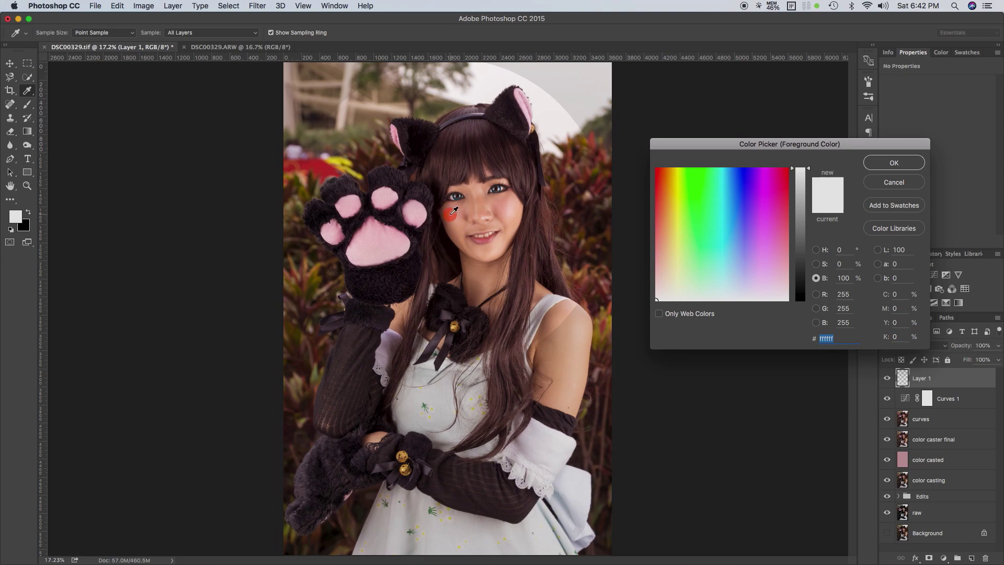
{"action": "left_click", "coordinate": [801, 183]}
{"action": "left_click", "coordinate": [801, 178]}
{"action": "left_click", "coordinate": [800, 173]}
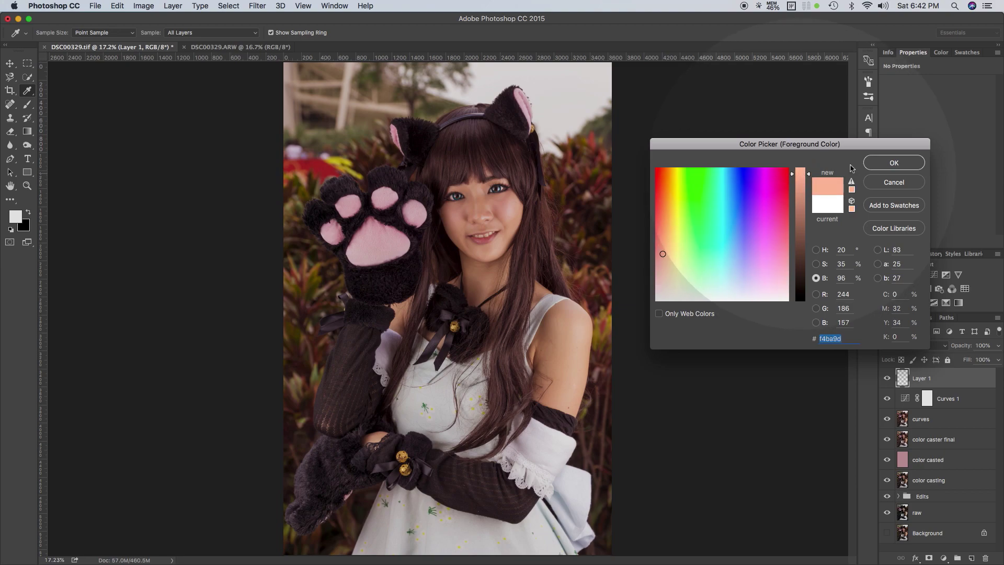
{"action": "left_click", "coordinate": [886, 164]}
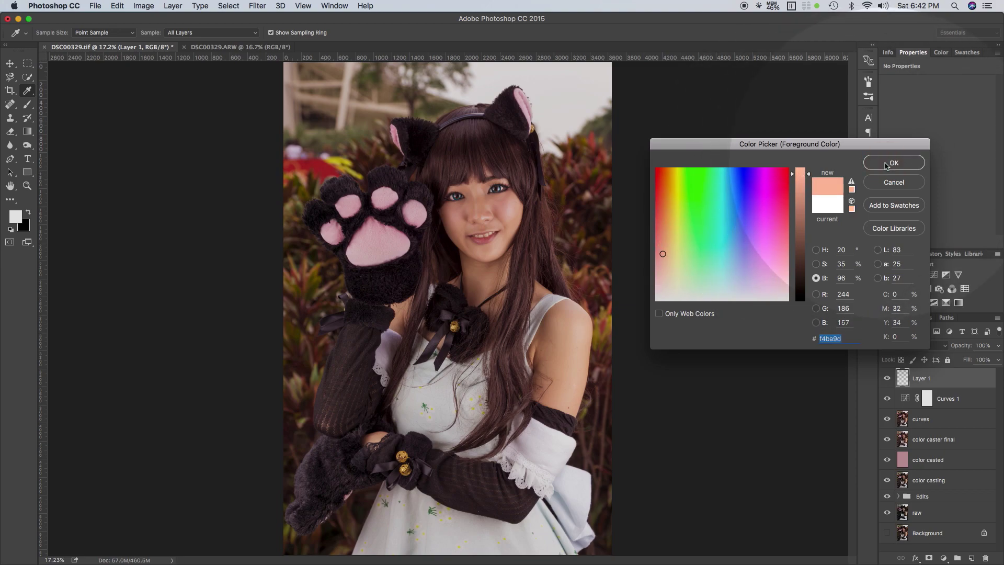
{"action": "left_click", "coordinate": [892, 163]}
{"action": "key", "text": "b"}
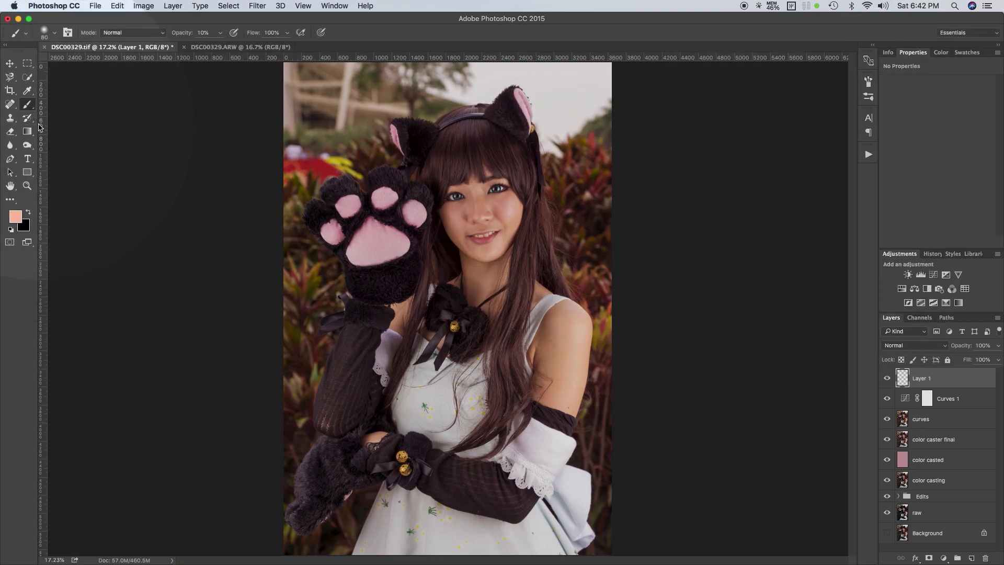
Step: Enlarge the soft round brush to 2100 px, undo the faint test dab and set the brush opacity to 100%
{"action": "right_click", "coordinate": [28, 107]}
{"action": "left_click", "coordinate": [28, 108]}
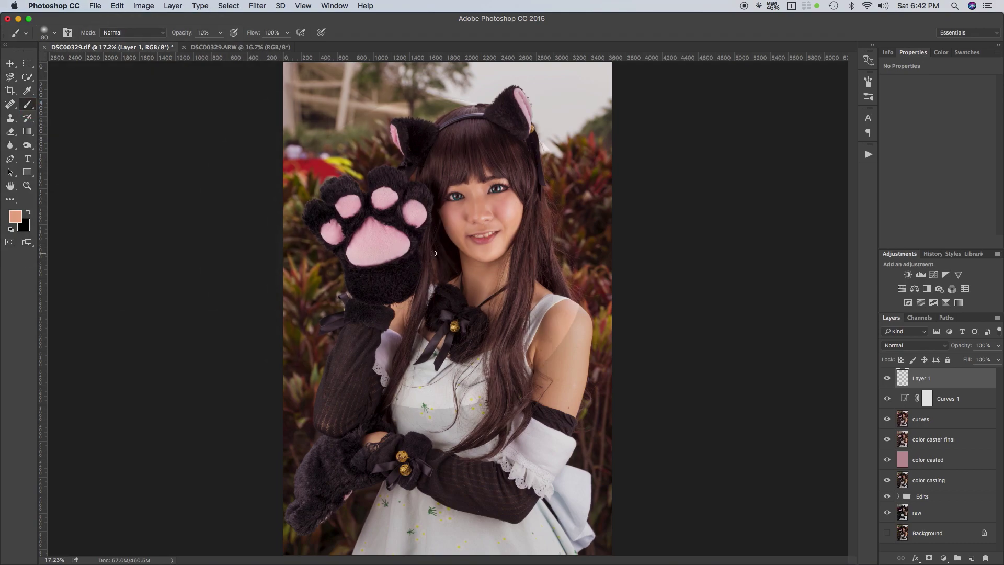
{"action": "key", "text": "bracketright"}
{"action": "key", "text": "bracketright"}
{"action": "key", "text": "bracketright"}
{"action": "key", "text": "bracketright"}
{"action": "key", "text": "bracketright"}
{"action": "key", "text": "bracketright"}
{"action": "key", "text": "bracketright"}
{"action": "key", "text": "bracketright"}
{"action": "key", "text": "bracketright"}
{"action": "key", "text": "bracketright"}
{"action": "key", "text": "bracketright"}
{"action": "key", "text": "bracketright"}
{"action": "key", "text": "bracketright"}
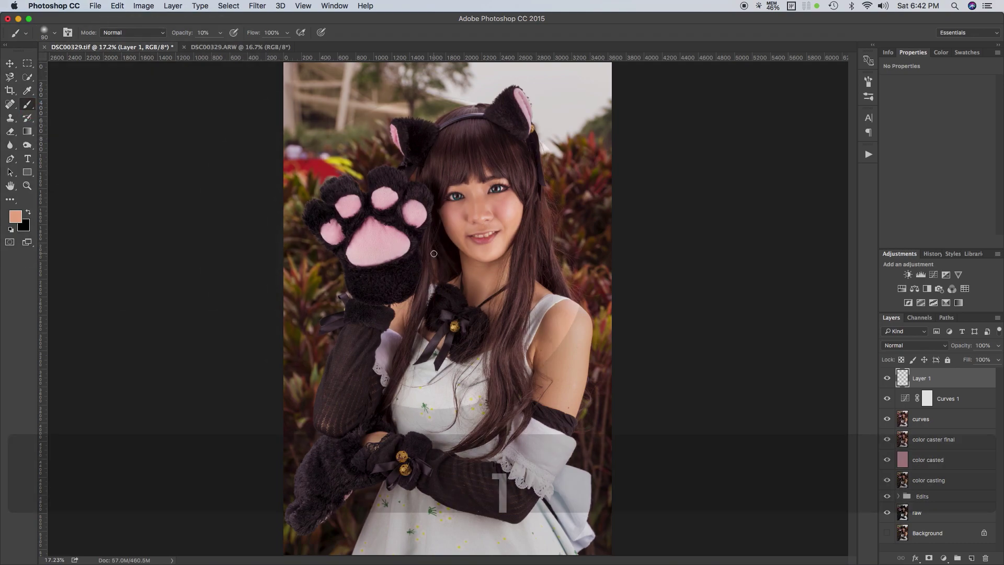
{"action": "key", "text": "bracketright"}
{"action": "key", "text": "bracketright"}
{"action": "key", "text": "bracketright"}
{"action": "key", "text": "bracketright"}
{"action": "key", "text": "bracketright"}
{"action": "key", "text": "bracketright"}
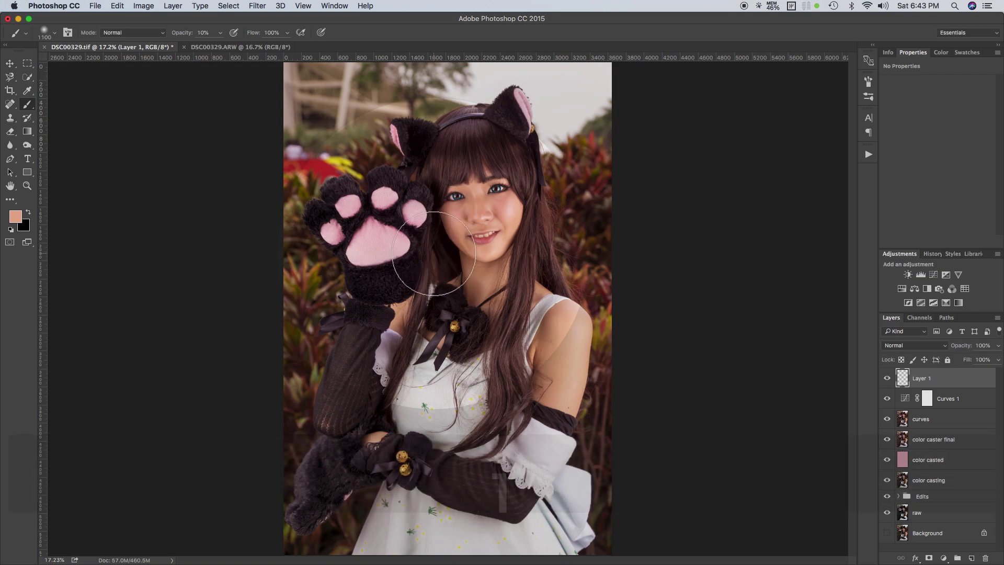
{"action": "key", "text": "bracketright"}
{"action": "key", "text": "bracketright"}
{"action": "key", "text": "bracketright"}
{"action": "key", "text": "bracketright"}
{"action": "key", "text": "bracketright"}
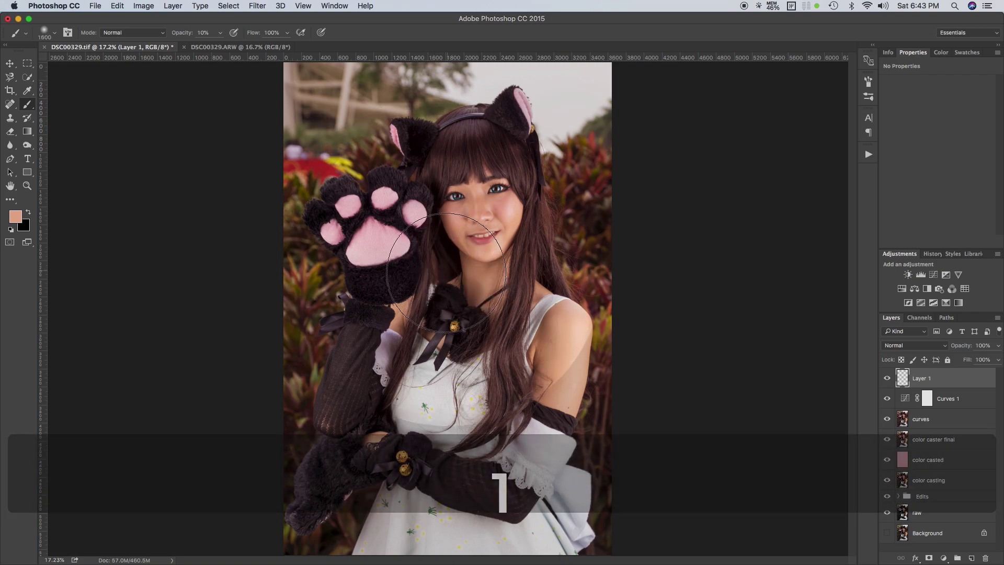
{"action": "key", "text": "bracketleft"}
{"action": "key", "text": "bracketleft"}
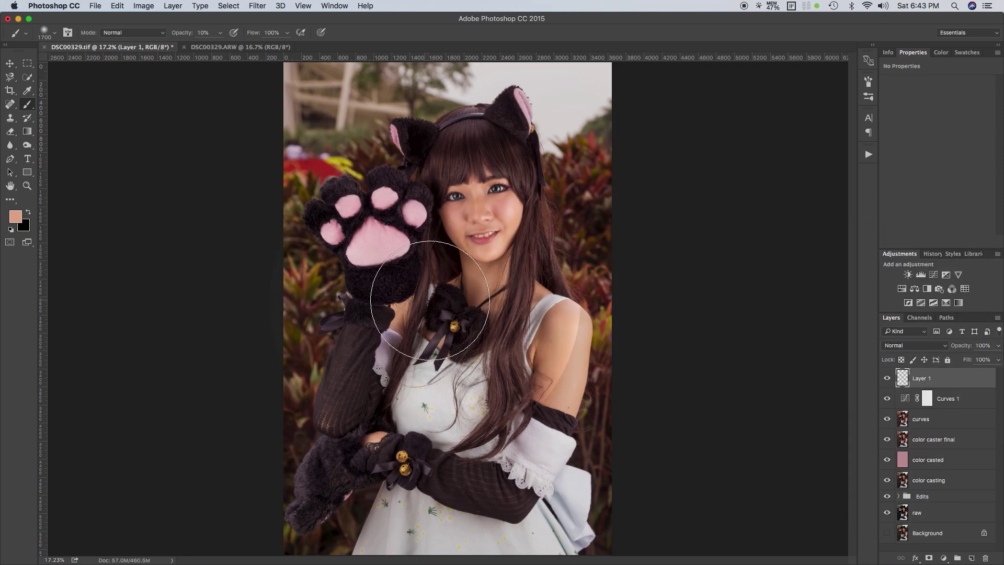
{"action": "key", "text": "bracketright"}
{"action": "key", "text": "bracketright"}
{"action": "key", "text": "bracketright"}
{"action": "key", "text": "bracketright"}
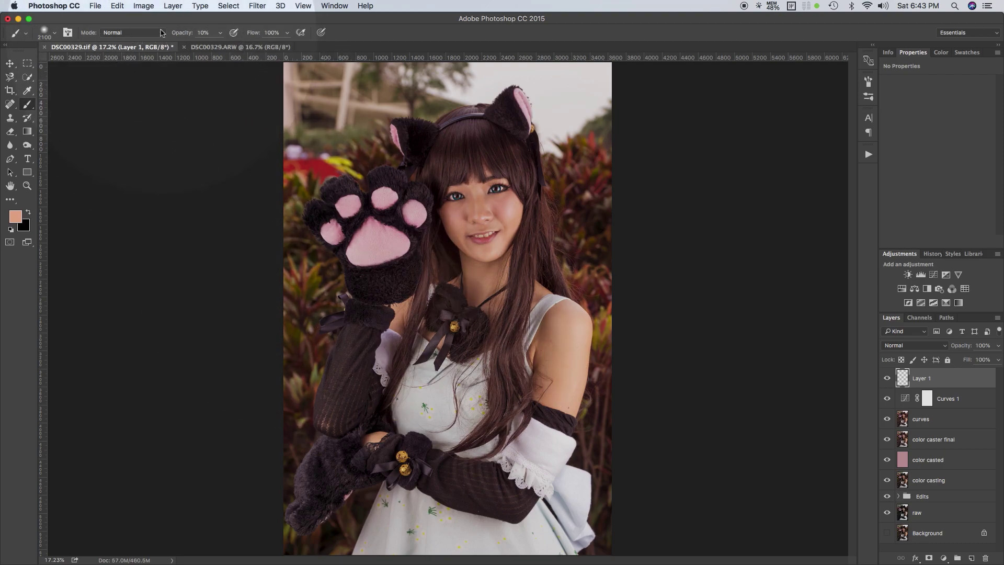
{"action": "key", "text": "super+z"}
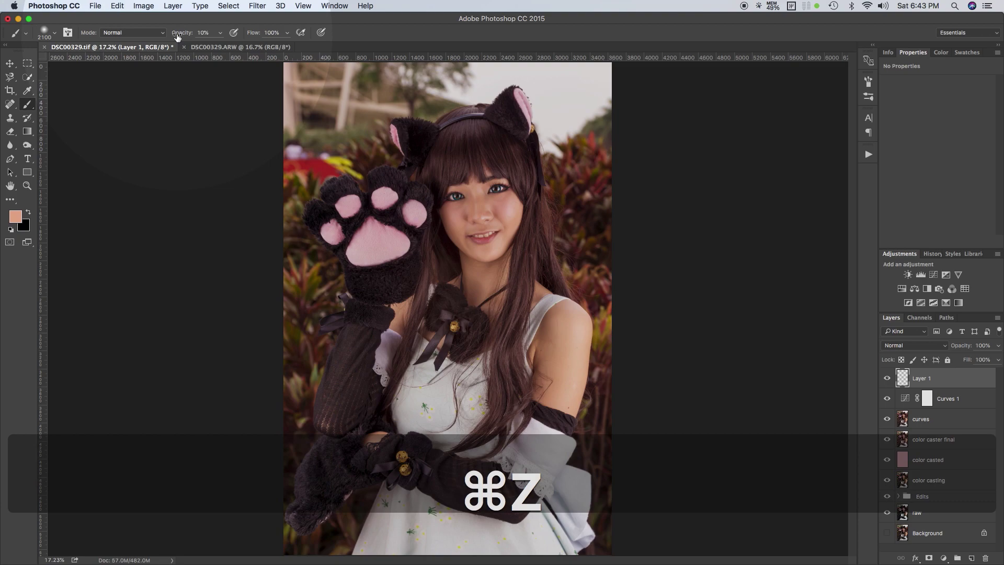
{"action": "left_click_drag", "start_coordinate": [183, 37], "coordinate": [303, 33]}
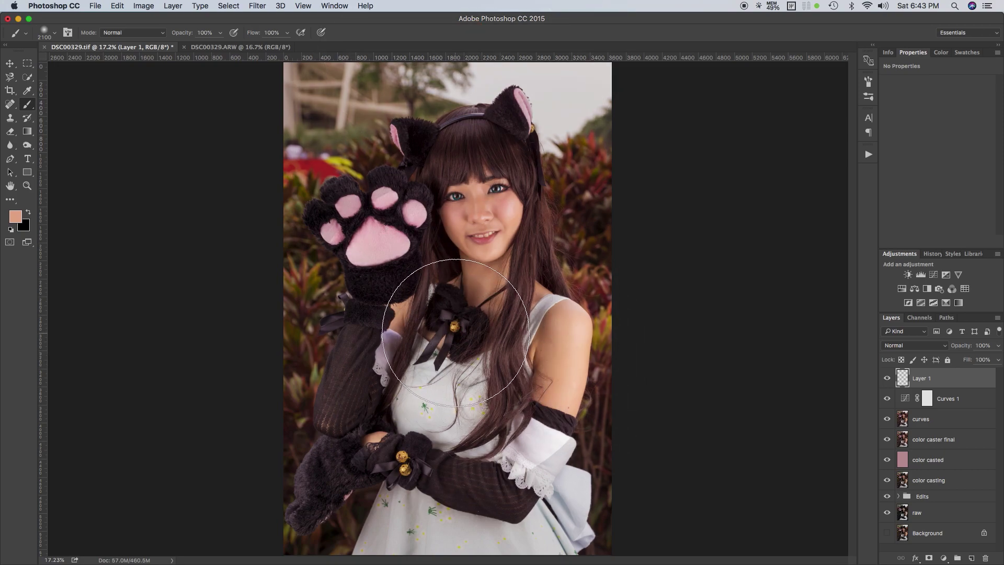
{"action": "left_click", "coordinate": [455, 333]}
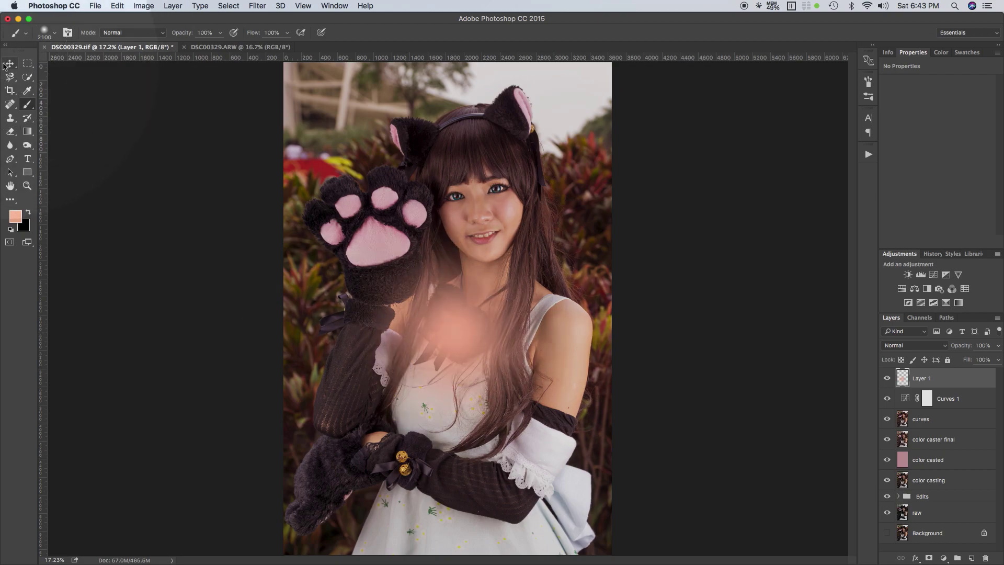
{"action": "left_click", "coordinate": [9, 66]}
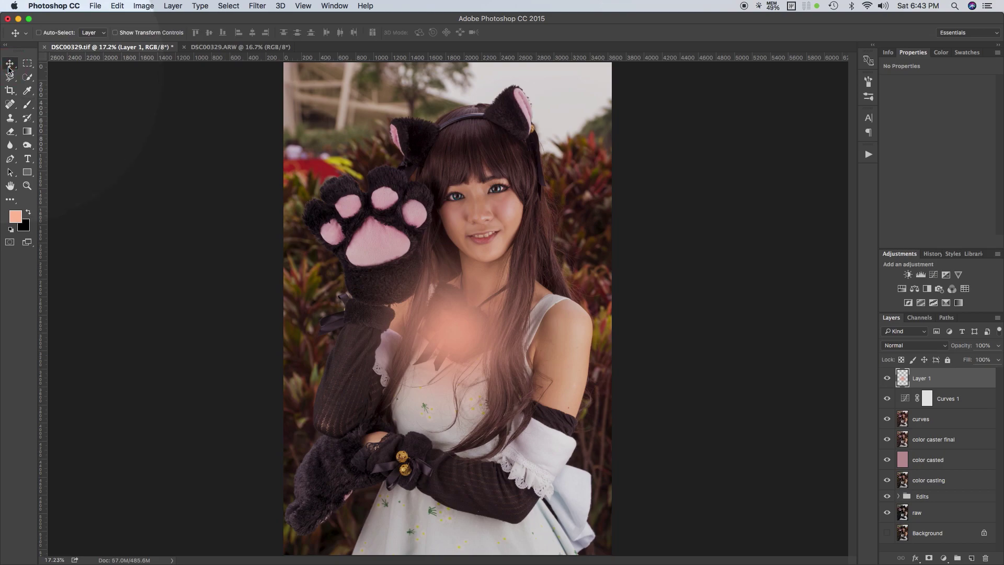
{"action": "mouse_move", "coordinate": [455, 333]}
{"action": "left_mouse_down"}
{"action": "mouse_move", "coordinate": [466, 291]}
{"action": "mouse_move", "coordinate": [590, 88]}
{"action": "mouse_move", "coordinate": [538, 144]}
{"action": "mouse_move", "coordinate": [511, 224]}
{"action": "mouse_move", "coordinate": [450, 294]}
{"action": "mouse_move", "coordinate": [376, 351]}
{"action": "mouse_move", "coordinate": [452, 314]}
{"action": "mouse_move", "coordinate": [454, 323]}
{"action": "left_mouse_up"}
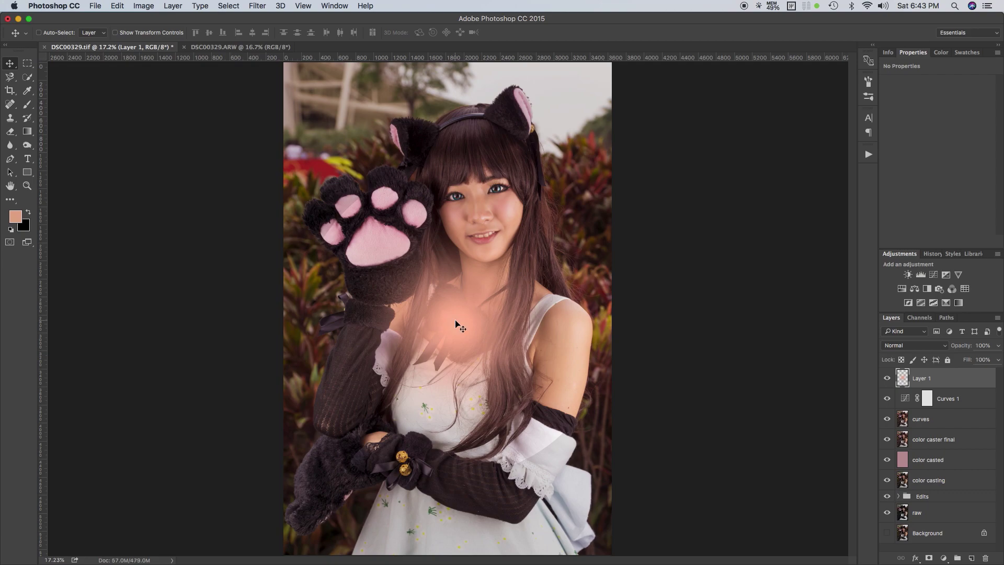
{"action": "key", "text": "alt+super+z"}
{"action": "key", "text": "alt+super+z"}
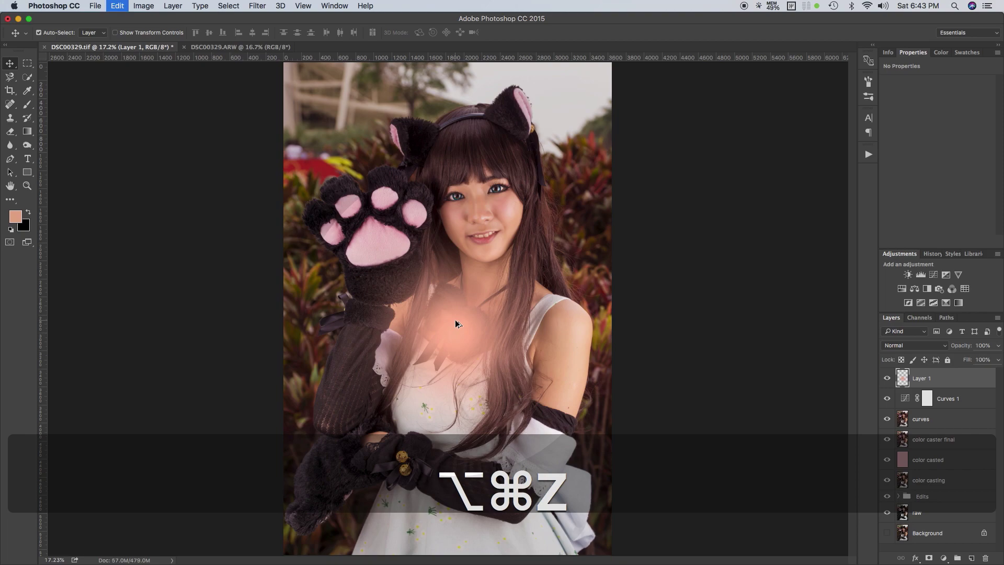
{"action": "key", "text": "alt+super+z"}
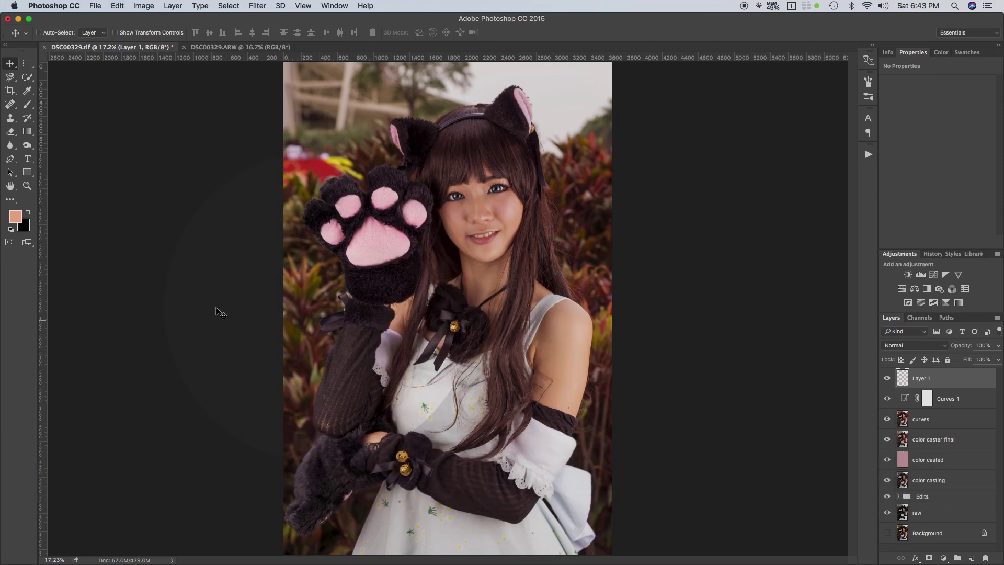
Step: Set the foreground to white and the background to black, and paint one soft brush dab over the black choker bow
{"action": "left_click", "coordinate": [28, 212]}
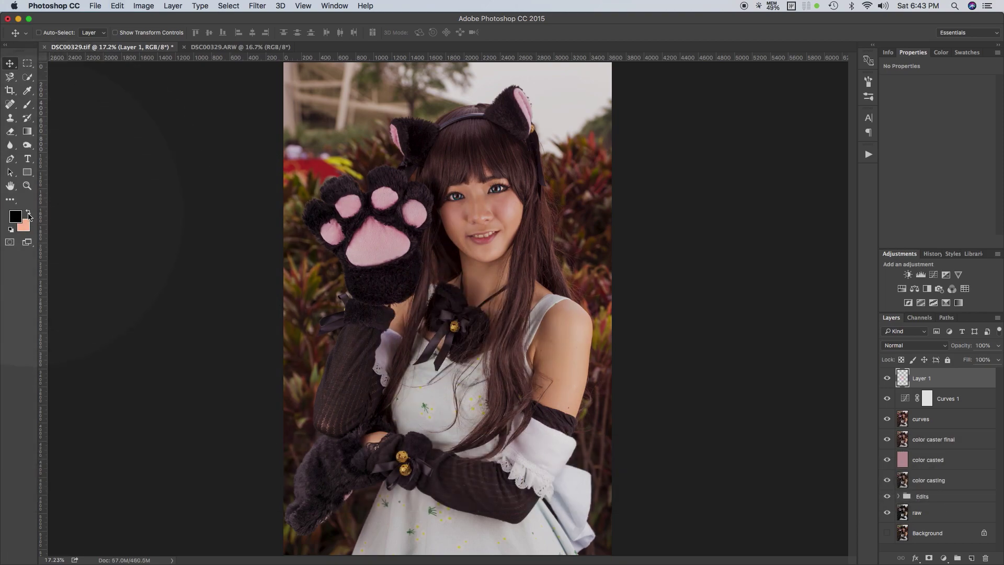
{"action": "left_click", "coordinate": [11, 230]}
{"action": "left_click", "coordinate": [29, 214]}
{"action": "left_click", "coordinate": [23, 109]}
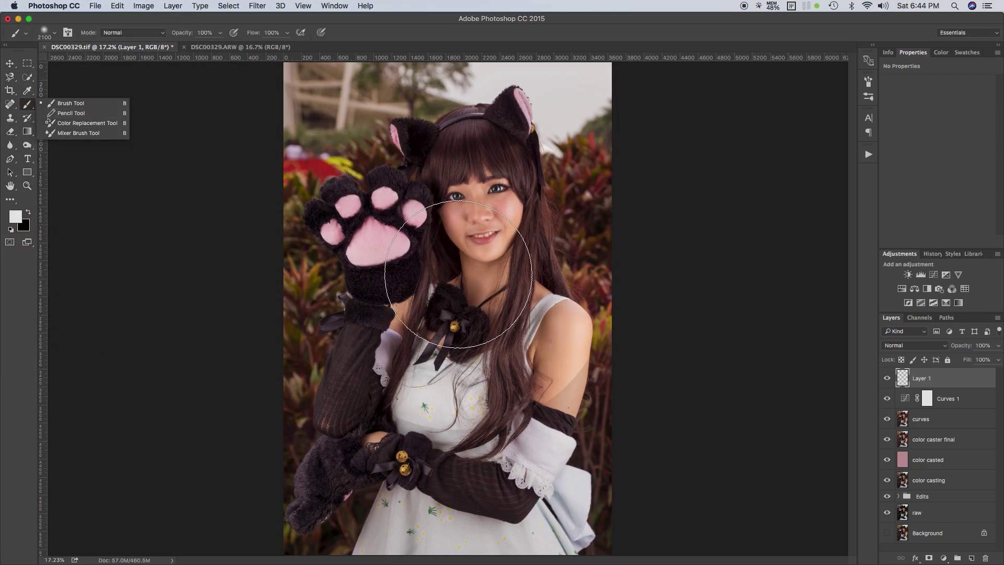
{"action": "left_click", "coordinate": [446, 306]}
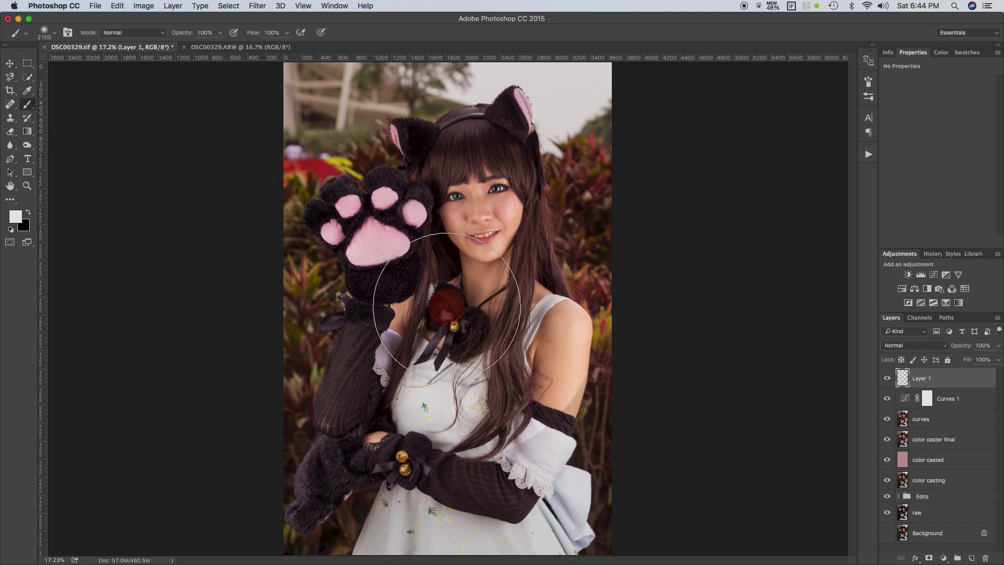
{"action": "left_click", "coordinate": [446, 306]}
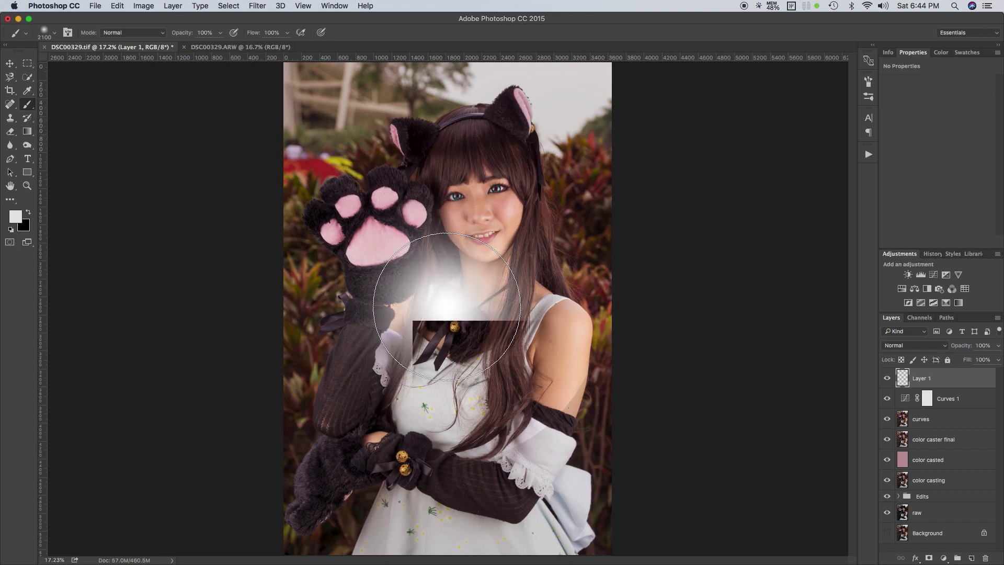
Step: Move the white glow to the photo's upper-right edge between sky and foliage, and compare the photo with and without it
{"action": "left_click", "coordinate": [10, 63]}
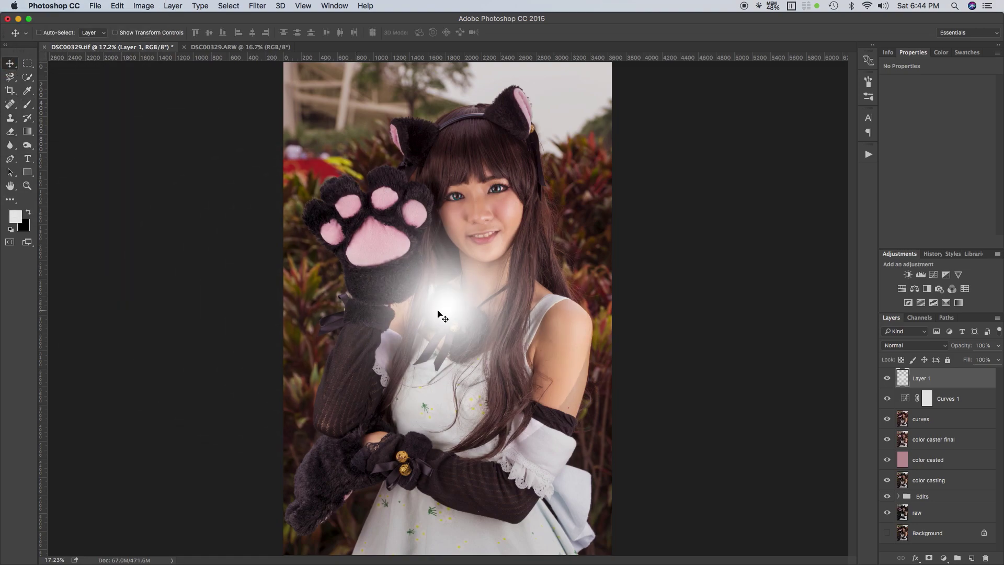
{"action": "left_click_drag", "start_coordinate": [439, 313], "coordinate": [625, 135]}
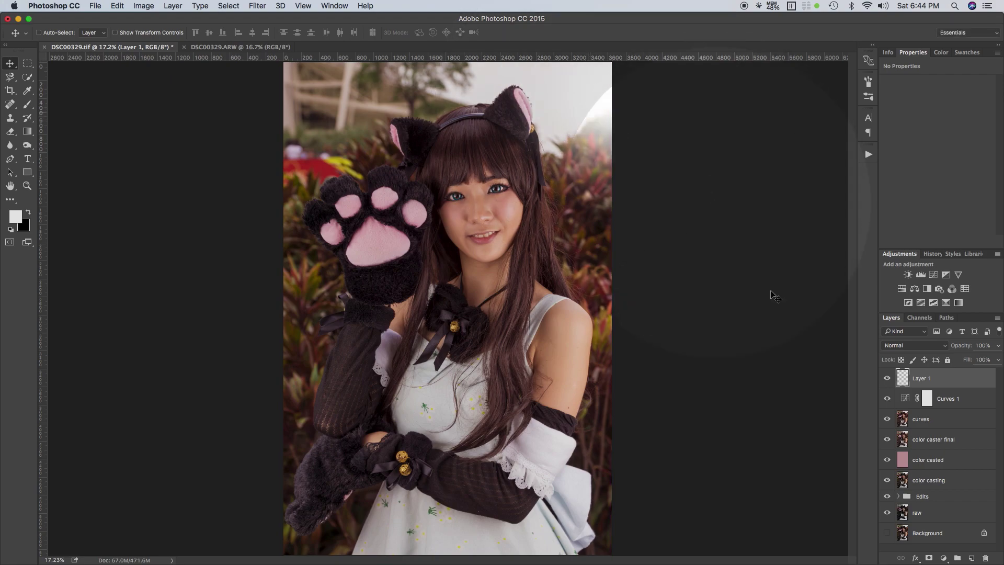
{"action": "left_click", "coordinate": [887, 380]}
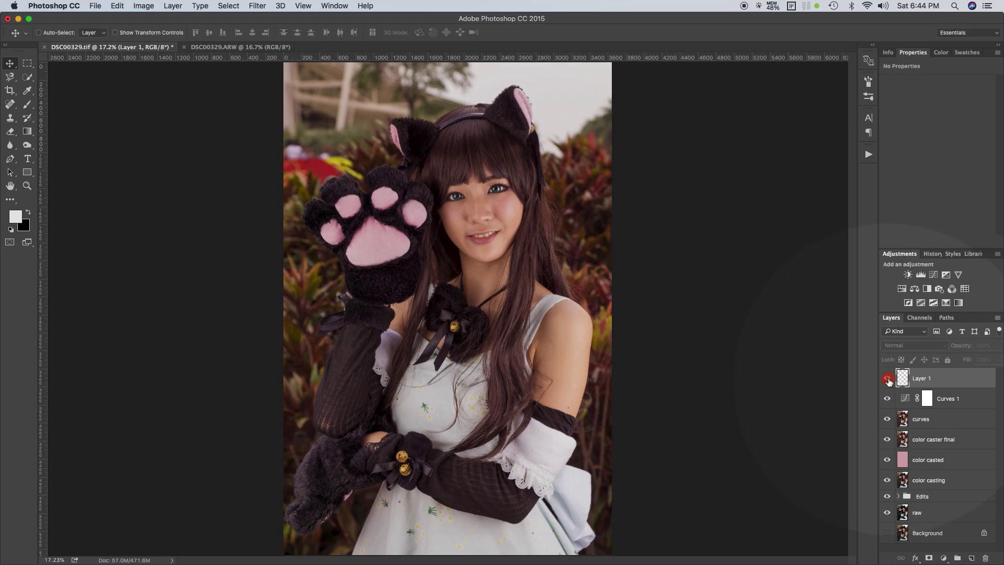
{"action": "left_click", "coordinate": [887, 379]}
{"action": "left_click", "coordinate": [887, 379]}
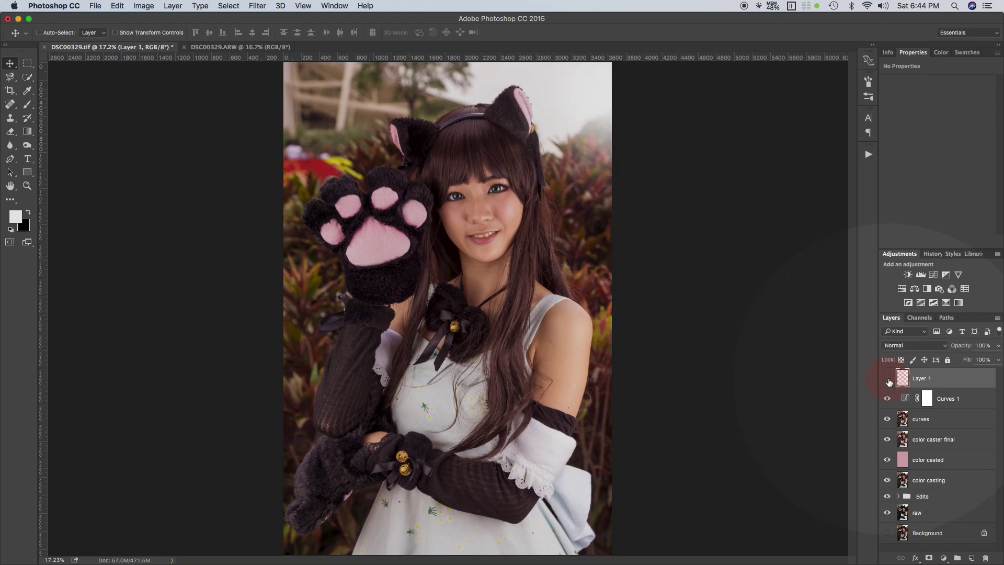
{"action": "left_click", "coordinate": [887, 379]}
Step: Add a new empty layer above the white glow layer with the default settings
{"action": "key", "text": "shift+super"}
{"action": "key", "text": "shift+super+n"}
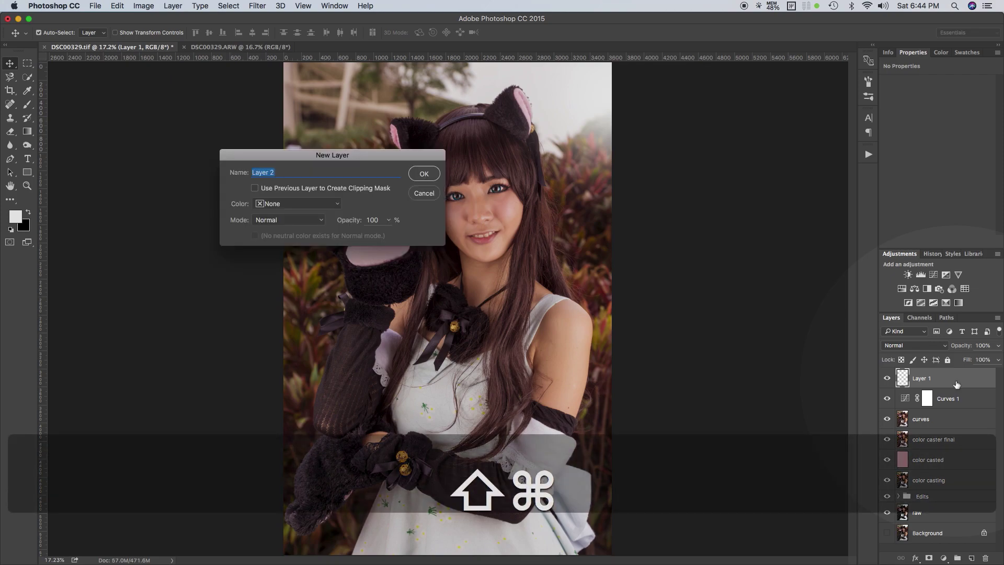
{"action": "key", "text": "Return"}
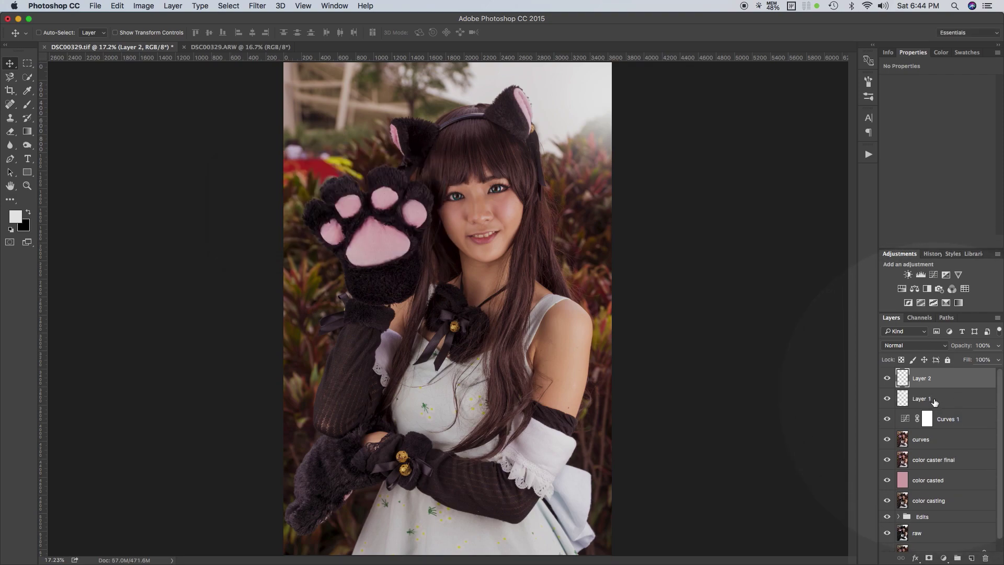
Step: Rename the glow layer to "sun" and the new empty layer above it to "rays"
{"action": "double_click", "coordinate": [922, 399]}
{"action": "type", "text": "sun"}
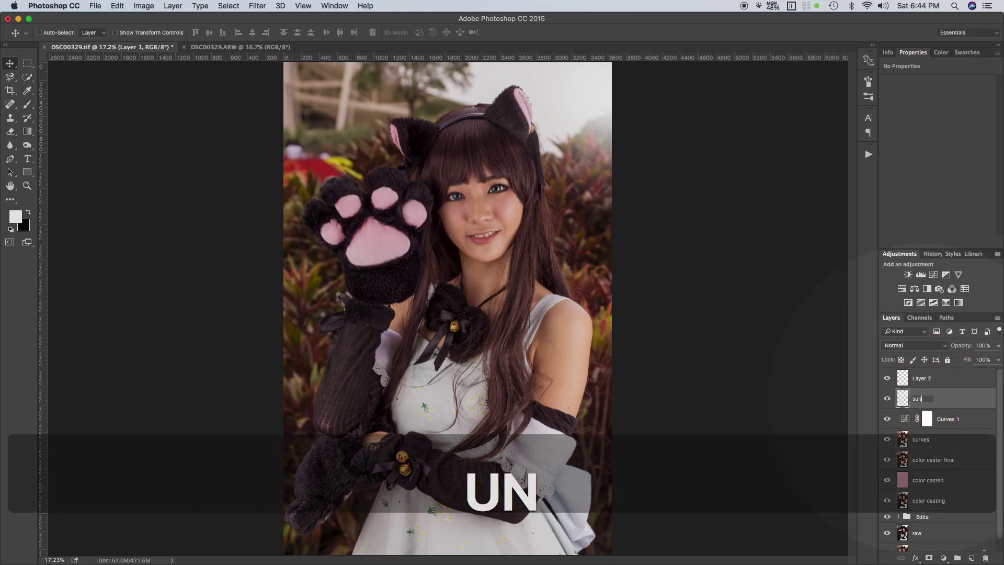
{"action": "key", "text": "Return"}
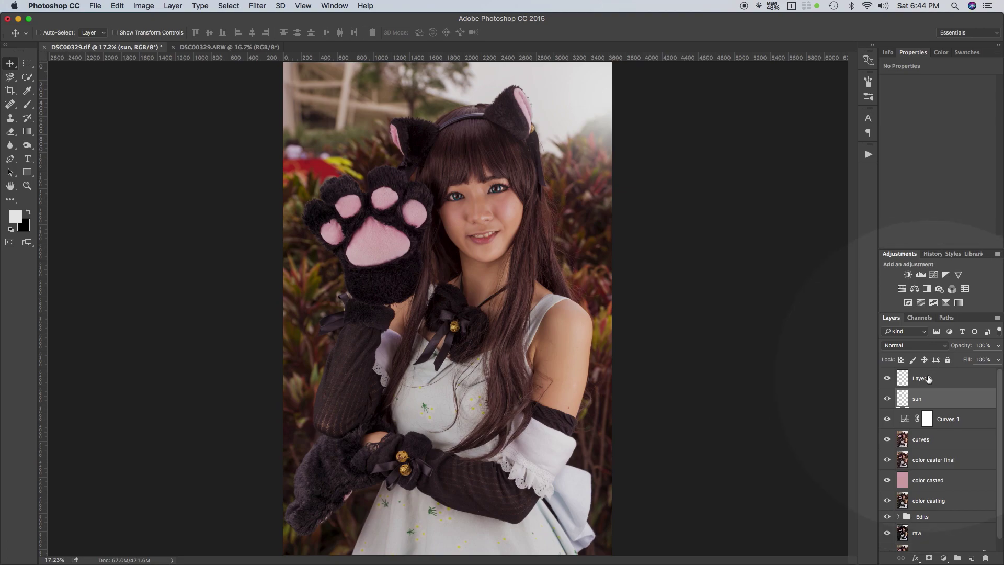
{"action": "left_click", "coordinate": [924, 379]}
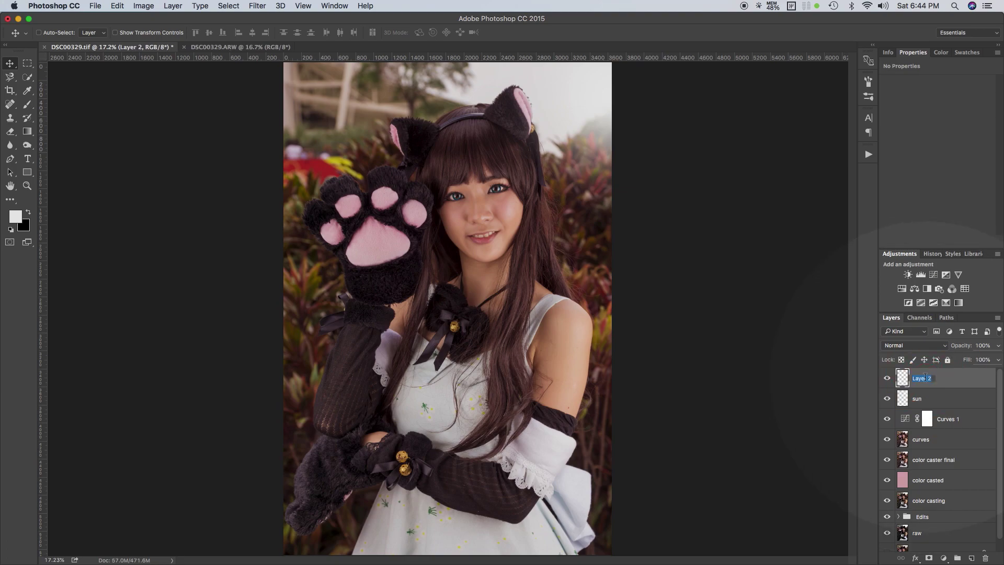
{"action": "type", "text": "rays"}
{"action": "key", "text": "Return"}
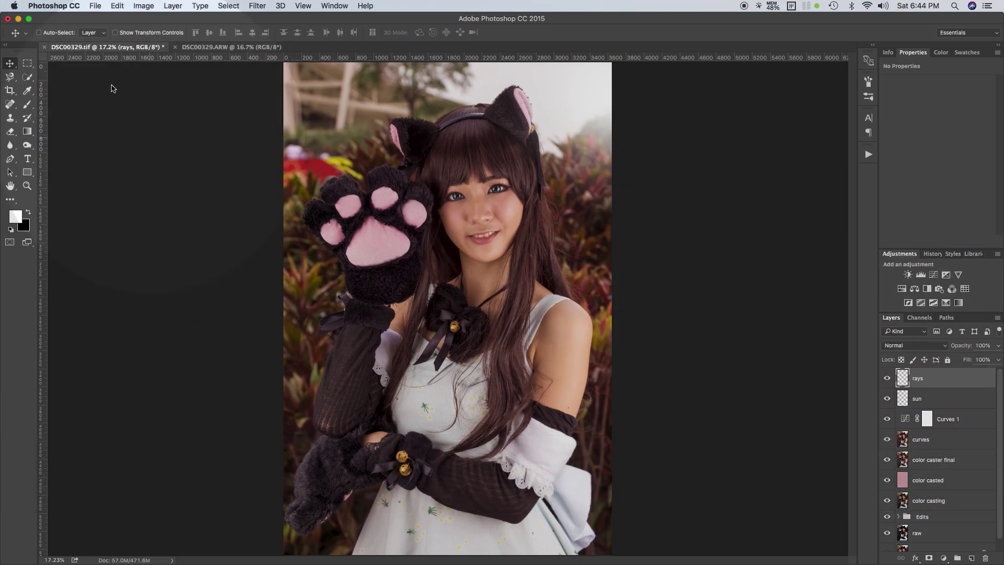
Step: Choose the 4602 px light-ray brush preset and stamp white rays once over the middle of the figure on the rays layer
{"action": "left_click", "coordinate": [28, 106]}
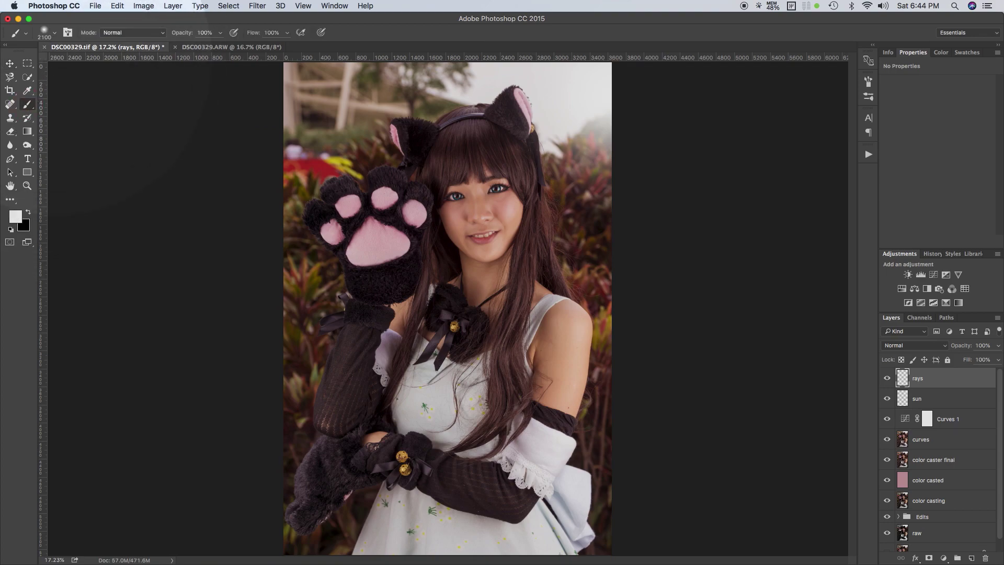
{"action": "left_click", "coordinate": [56, 34]}
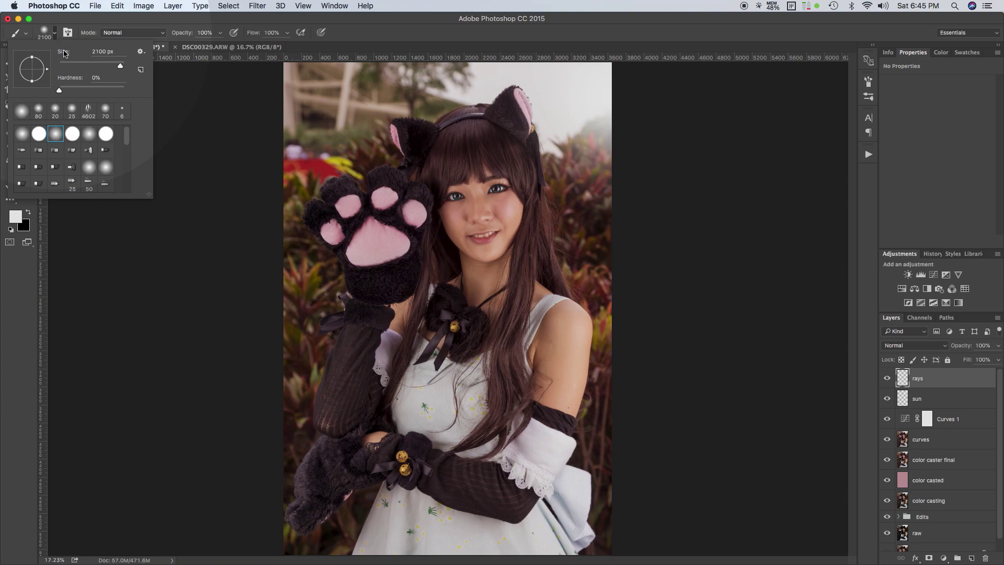
{"action": "left_click_drag", "start_coordinate": [126, 137], "coordinate": [124, 194]}
{"action": "left_click", "coordinate": [107, 167]}
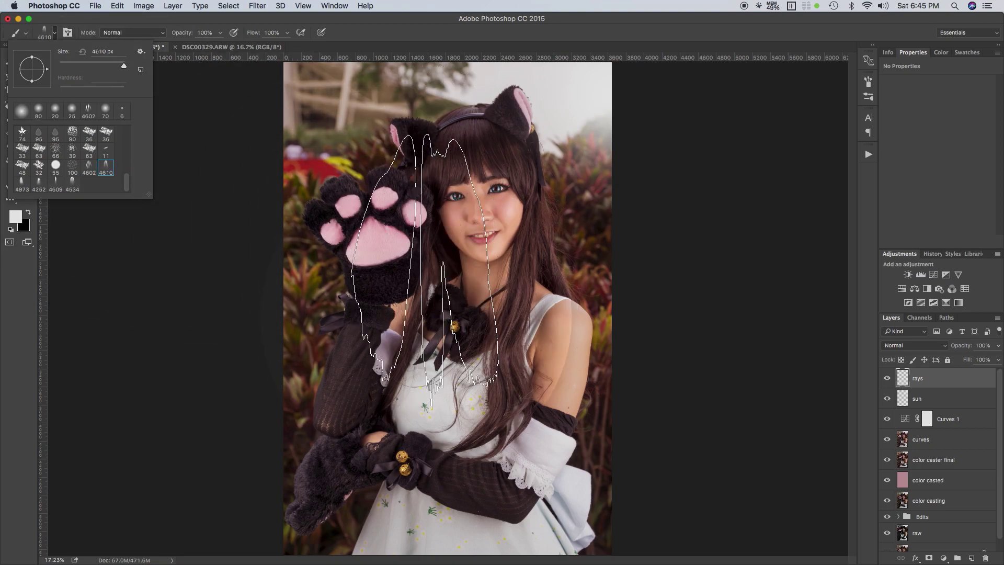
{"action": "left_click", "coordinate": [88, 166]}
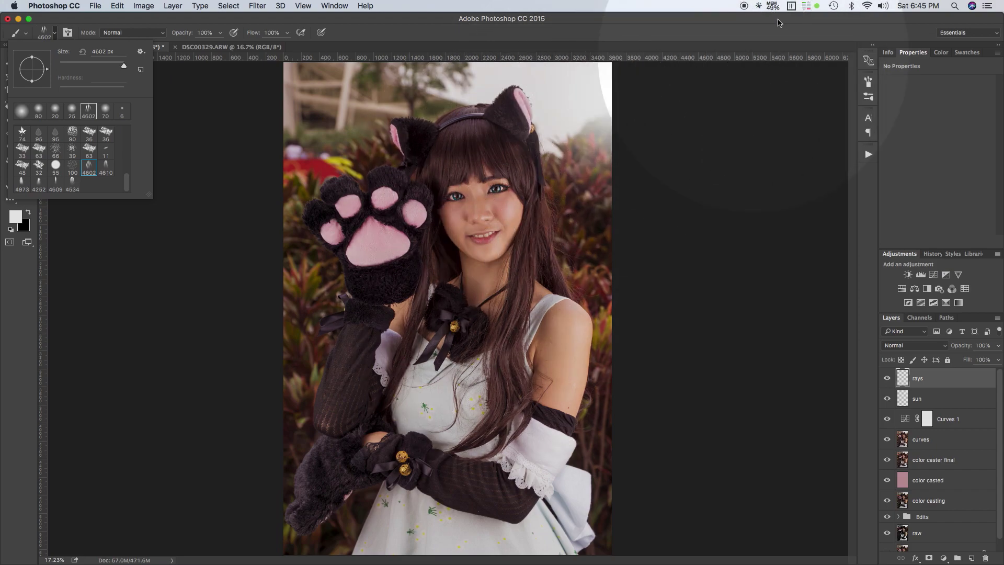
{"action": "left_click", "coordinate": [396, 353]}
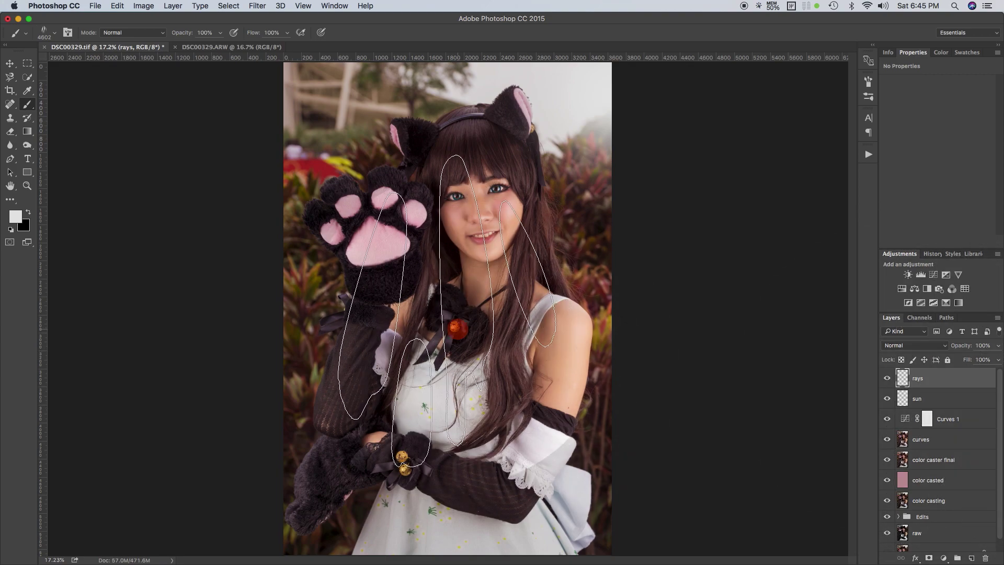
{"action": "left_click", "coordinate": [446, 310]}
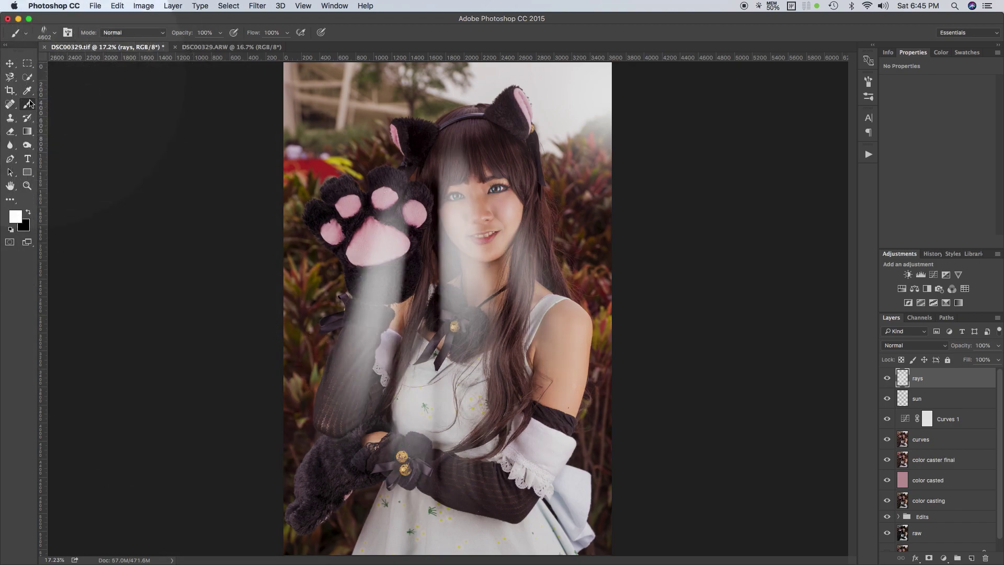
Step: Free-transform the rays, rotating them to about 13.6° and moving them so they fall from the photo's upper-right corner toward the head
{"action": "left_click", "coordinate": [10, 63]}
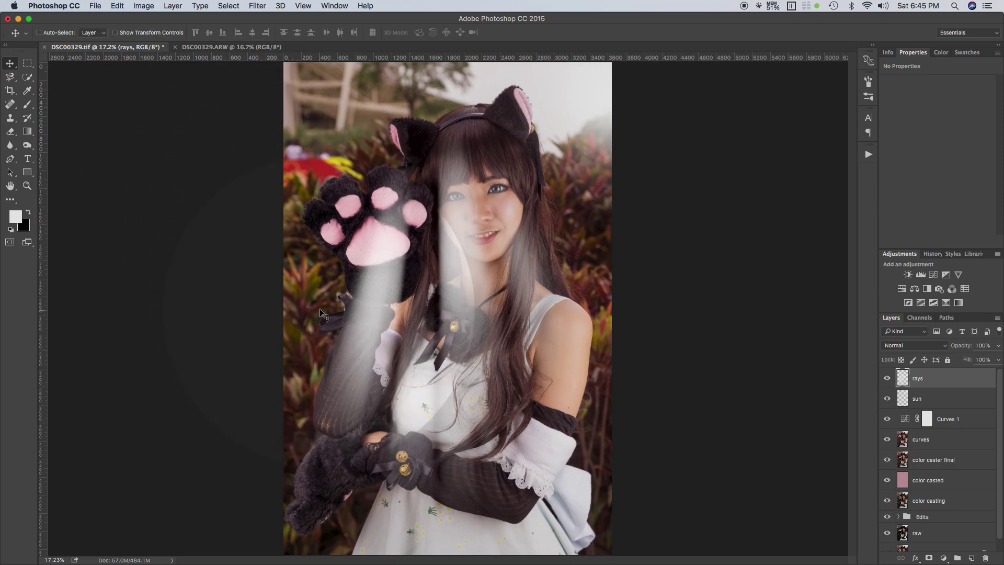
{"action": "key", "text": "super"}
{"action": "key", "text": "super+t"}
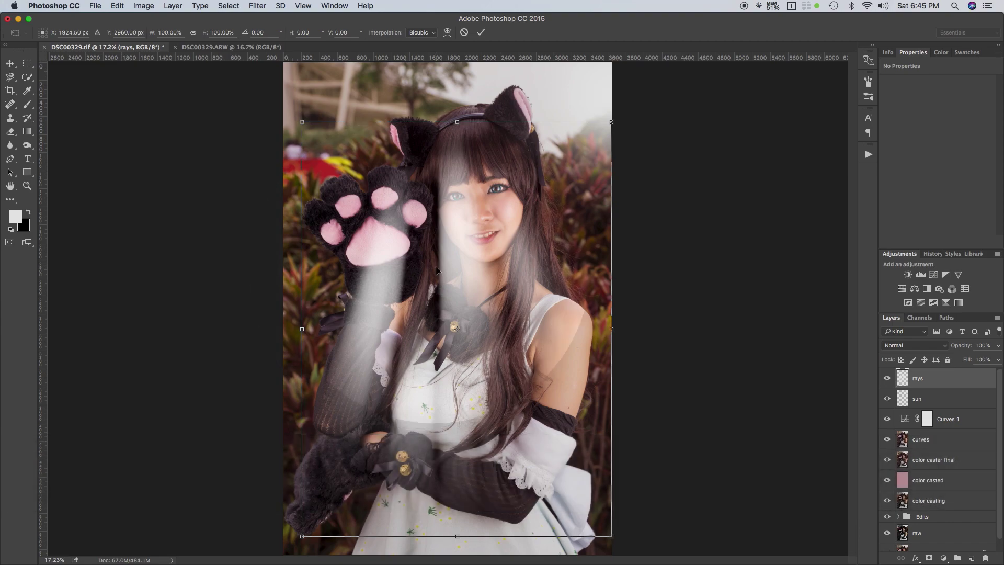
{"action": "scroll", "coordinate": [437, 271], "scroll_direction": "up", "scroll_amount": 1}
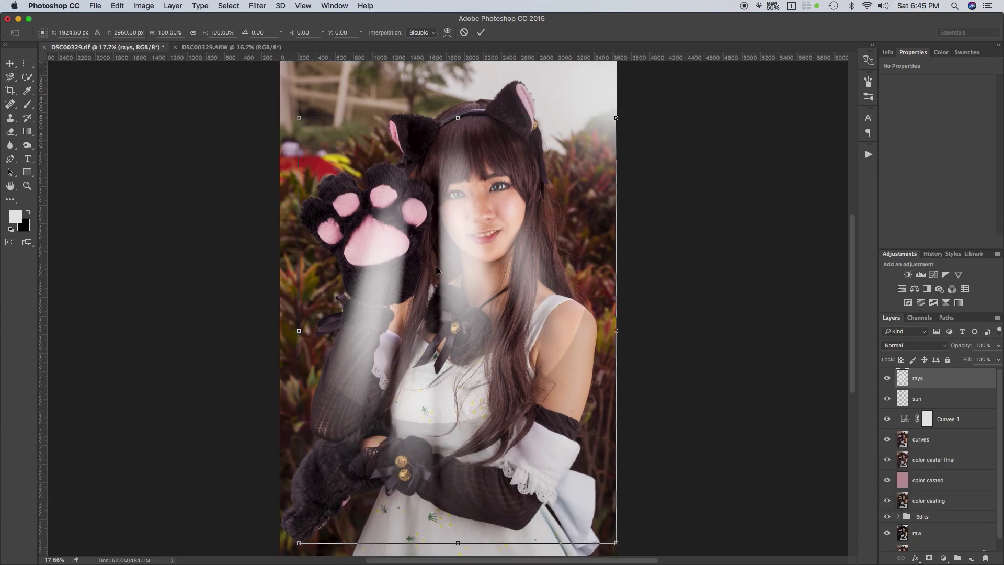
{"action": "scroll", "coordinate": [437, 270], "scroll_direction": "up", "scroll_amount": 3}
{"action": "scroll", "coordinate": [437, 270], "scroll_direction": "down", "scroll_amount": 5}
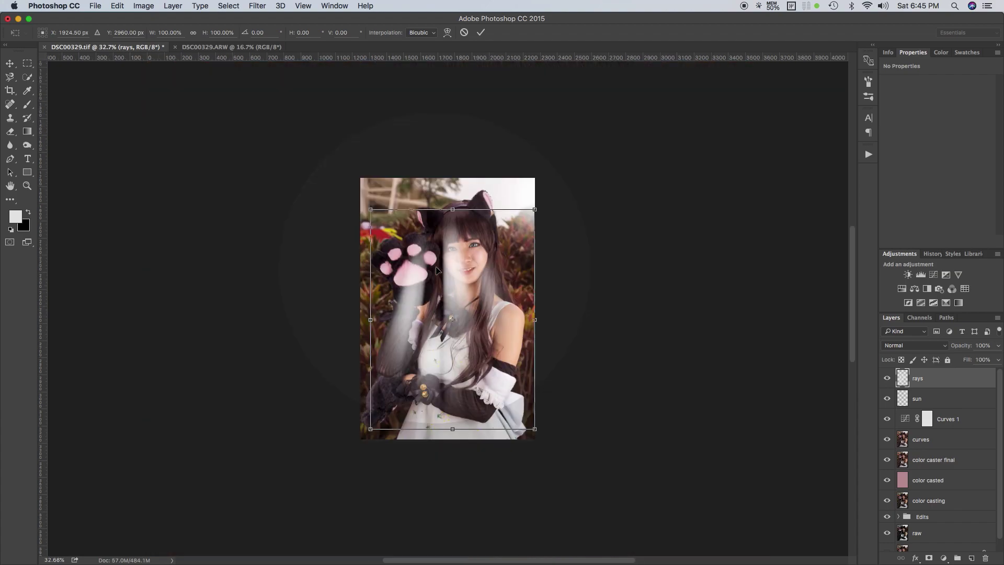
{"action": "scroll", "coordinate": [447, 300], "scroll_direction": "up", "scroll_amount": 4}
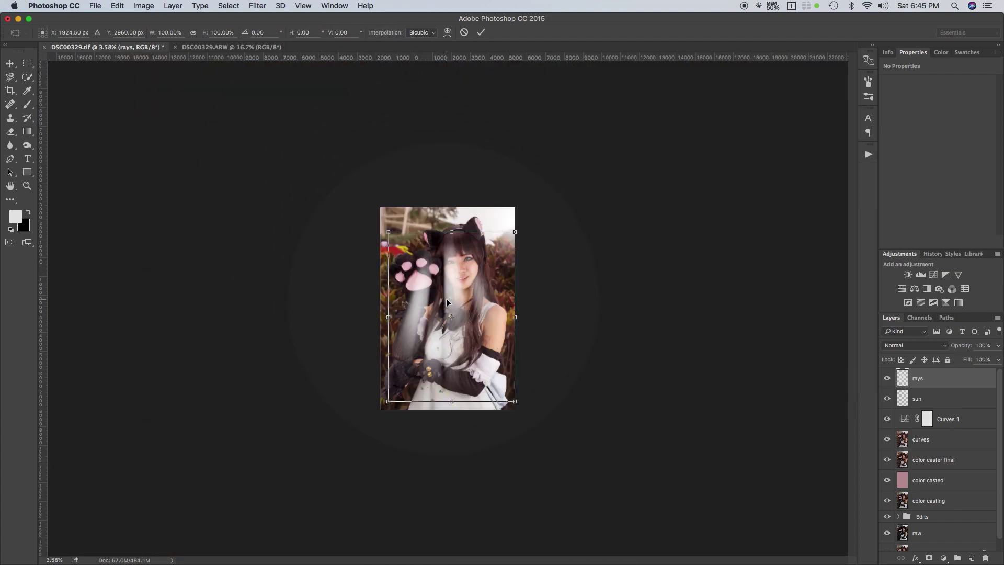
{"action": "scroll", "coordinate": [447, 302], "scroll_direction": "up", "scroll_amount": 2}
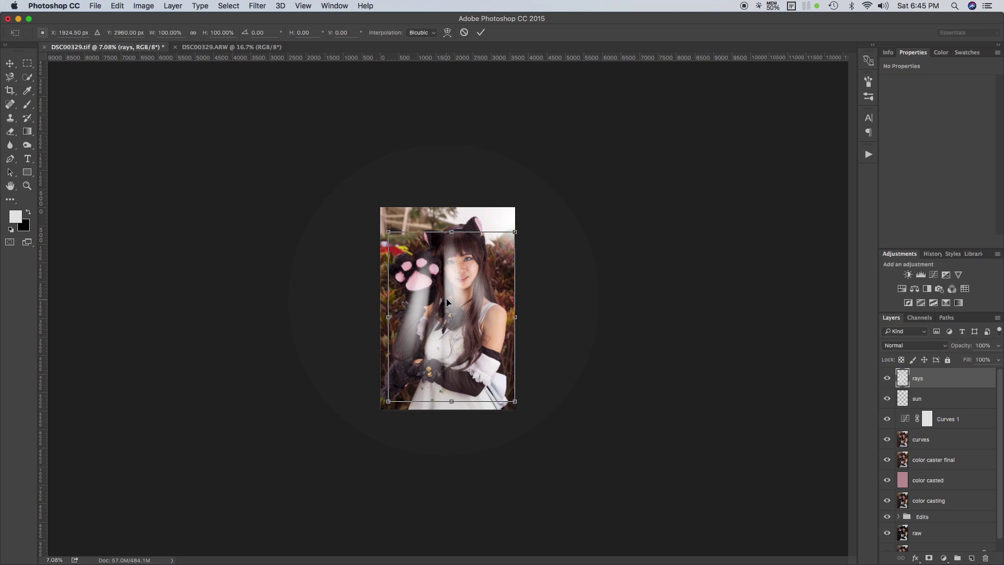
{"action": "scroll", "coordinate": [446, 302], "scroll_direction": "up", "scroll_amount": 2}
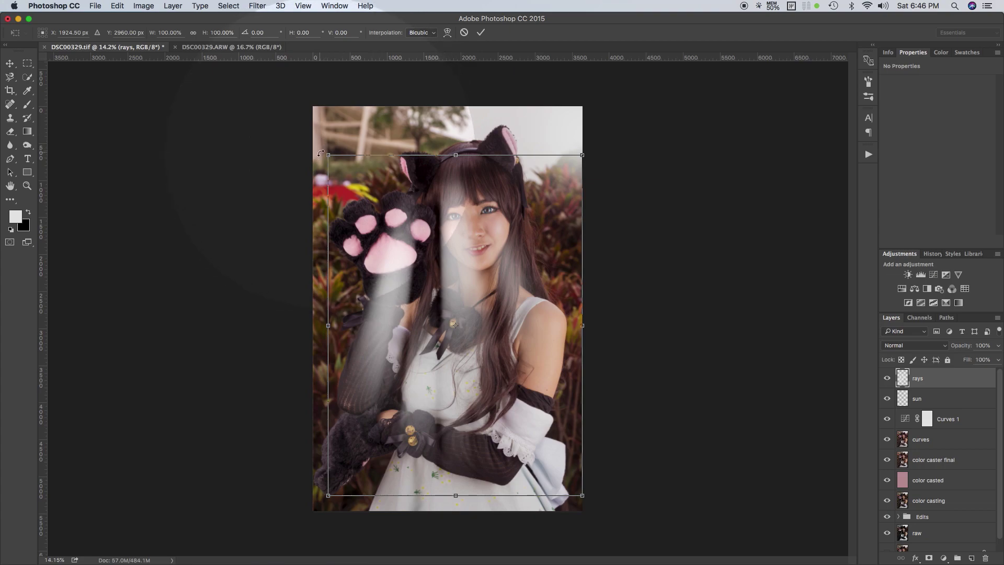
{"action": "left_click_drag", "start_coordinate": [317, 152], "coordinate": [391, 89]}
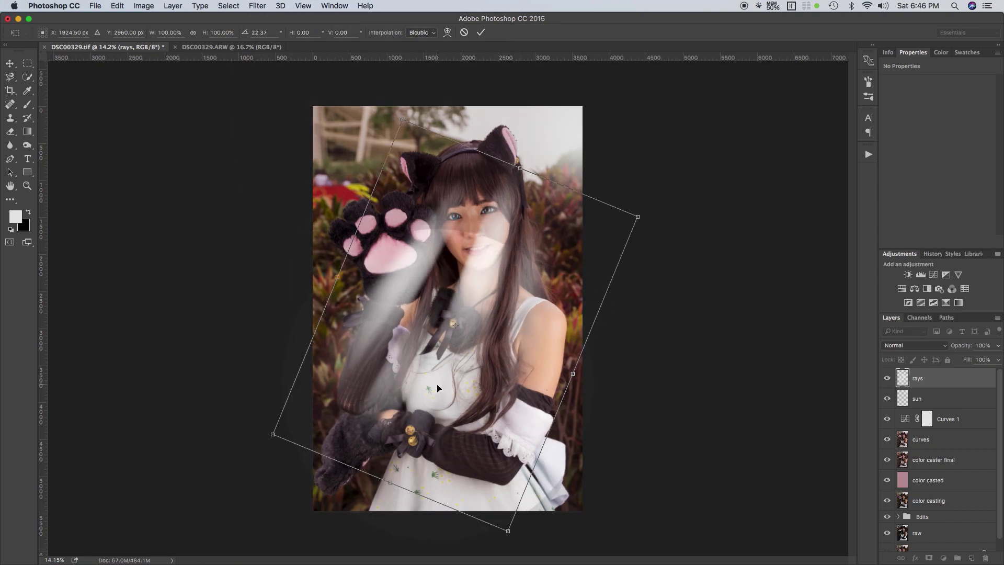
{"action": "left_click_drag", "start_coordinate": [438, 385], "coordinate": [550, 226]}
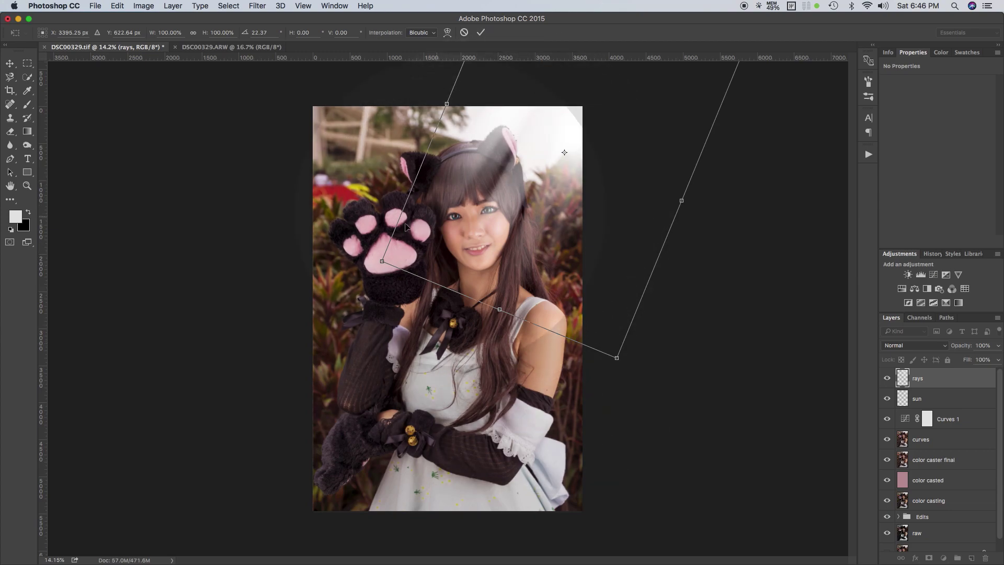
{"action": "left_click_drag", "start_coordinate": [373, 264], "coordinate": [377, 301]}
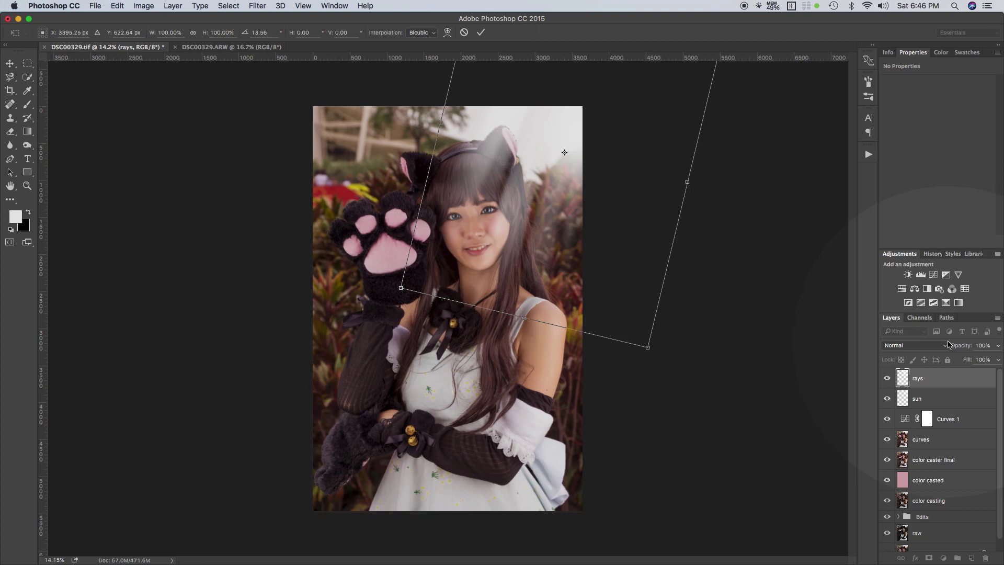
Step: Lower the rays layer's opacity to 49%, shift the rays down and left across the face and shoulder, and apply the transform
{"action": "left_click_drag", "start_coordinate": [952, 349], "coordinate": [945, 349]}
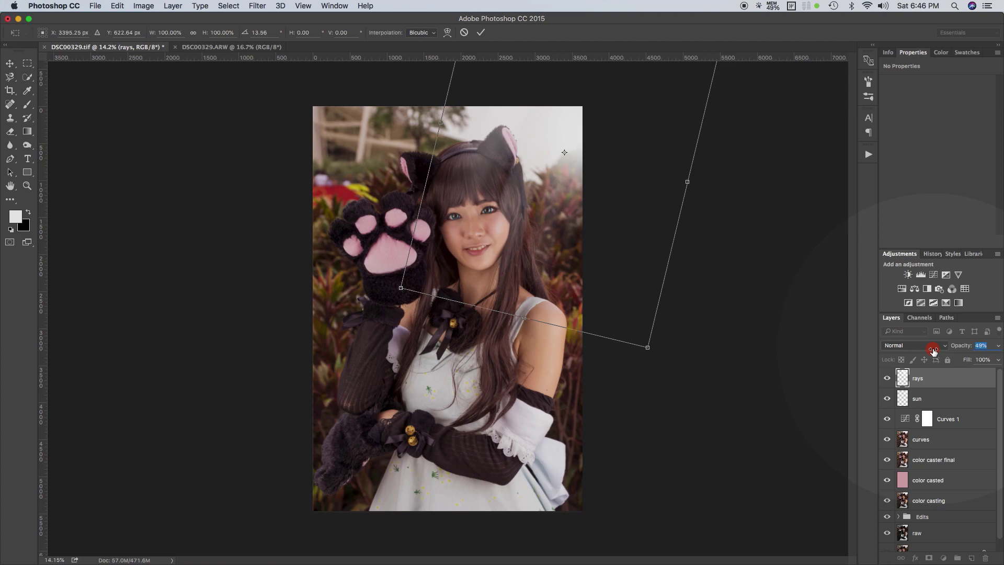
{"action": "left_click_drag", "start_coordinate": [933, 350], "coordinate": [932, 350]}
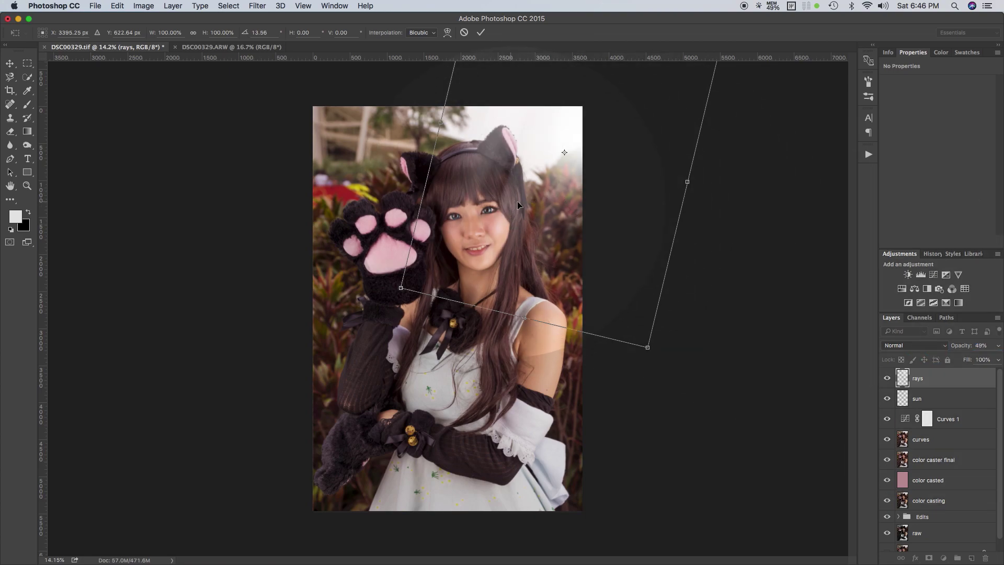
{"action": "left_click_drag", "start_coordinate": [521, 233], "coordinate": [478, 337]}
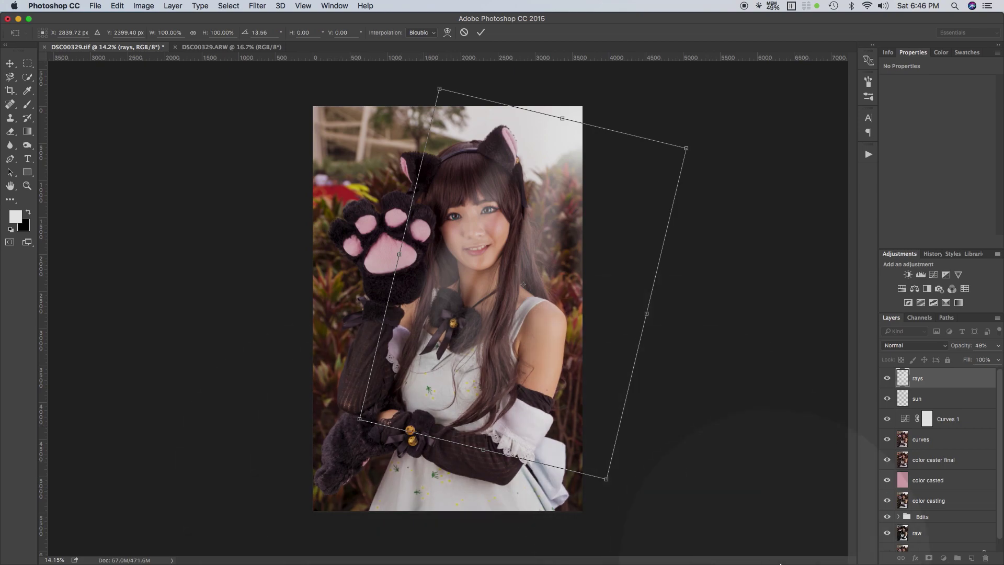
{"action": "key", "text": "Return"}
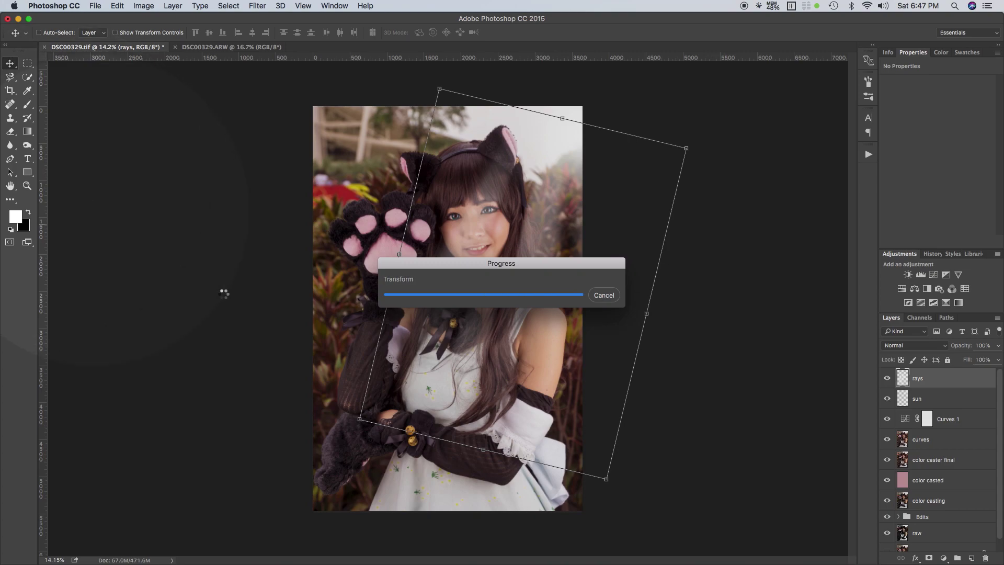
Step: Add a white layer mask to the rays layer, undoing the black mask made first
{"action": "left_click", "coordinate": [929, 558], "text": "alt"}
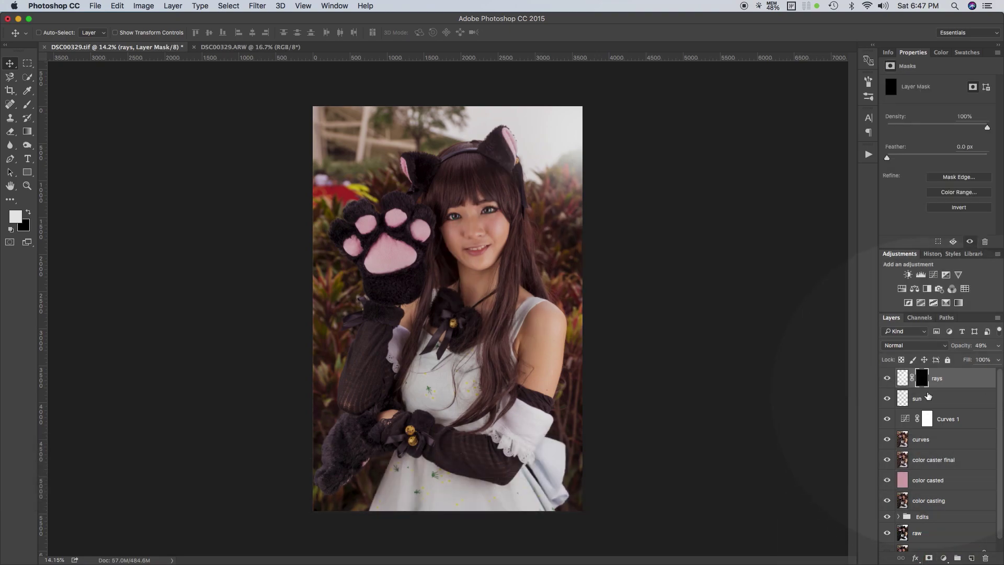
{"action": "key", "text": "super+z"}
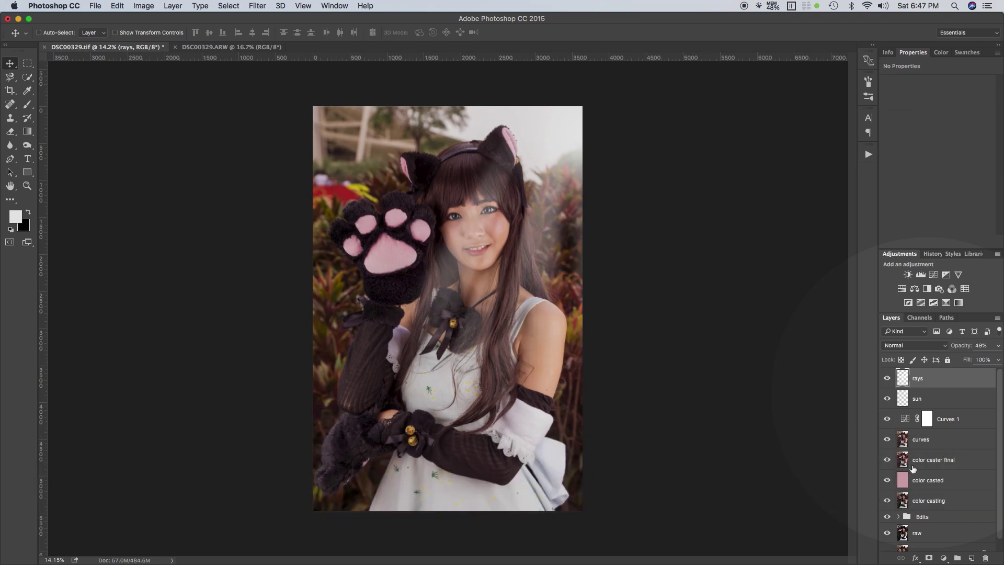
{"action": "left_click", "coordinate": [928, 558]}
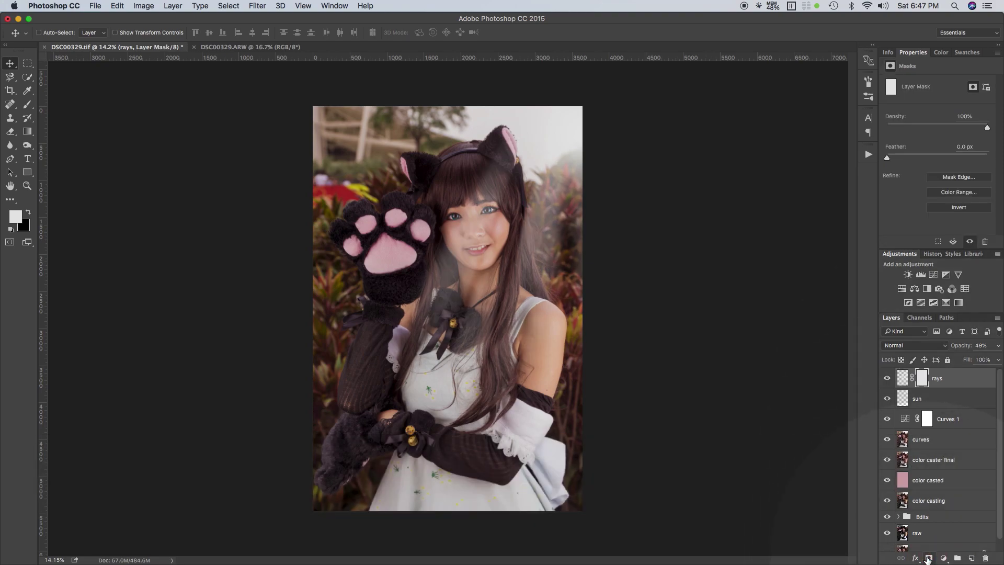
Step: Set black as the foreground colour and choose a soft round brush with 0% hardness for the rays mask
{"action": "left_click", "coordinate": [28, 212]}
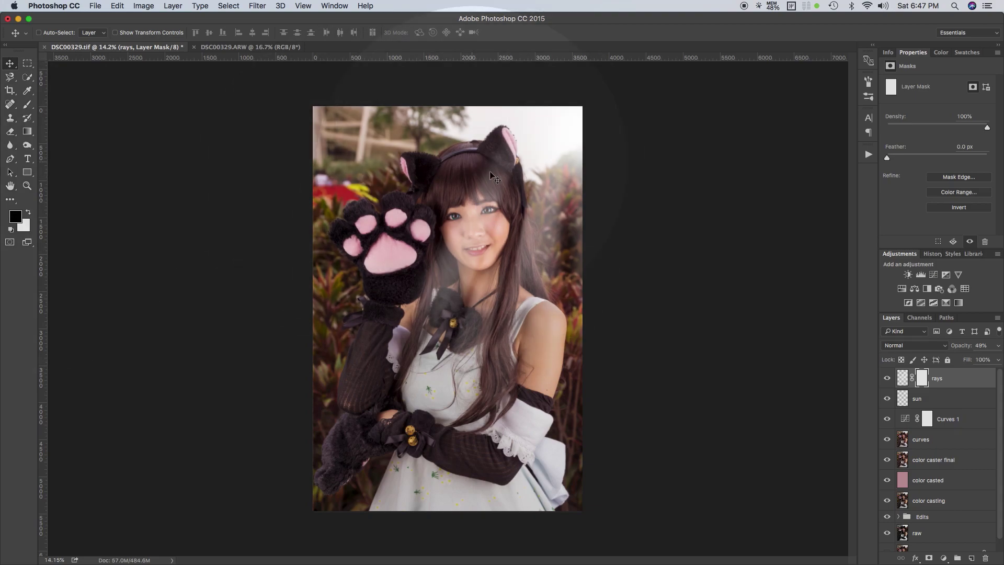
{"action": "left_click", "coordinate": [28, 106]}
{"action": "left_click", "coordinate": [27, 108]}
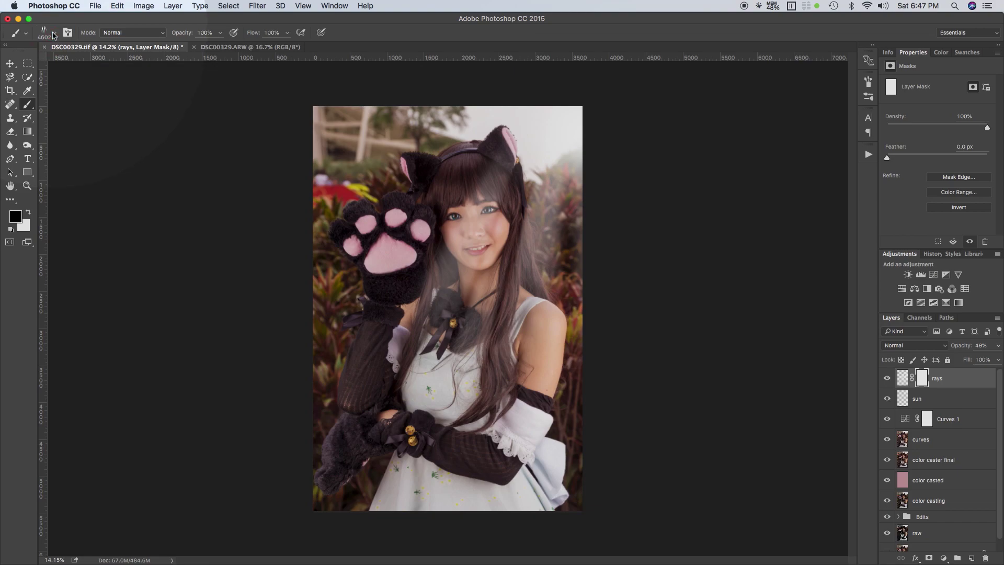
{"action": "left_click", "coordinate": [55, 34]}
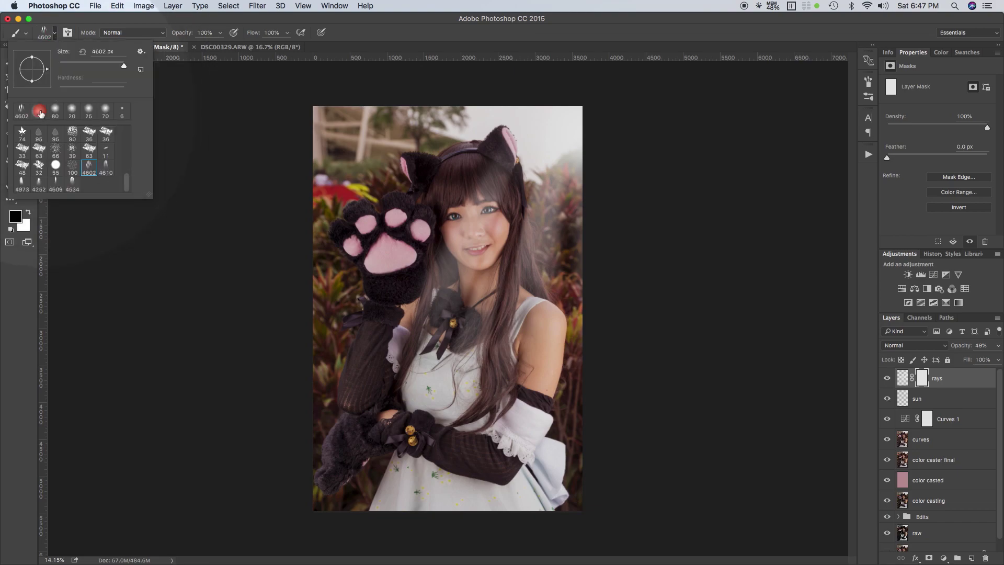
{"action": "left_click", "coordinate": [40, 112]}
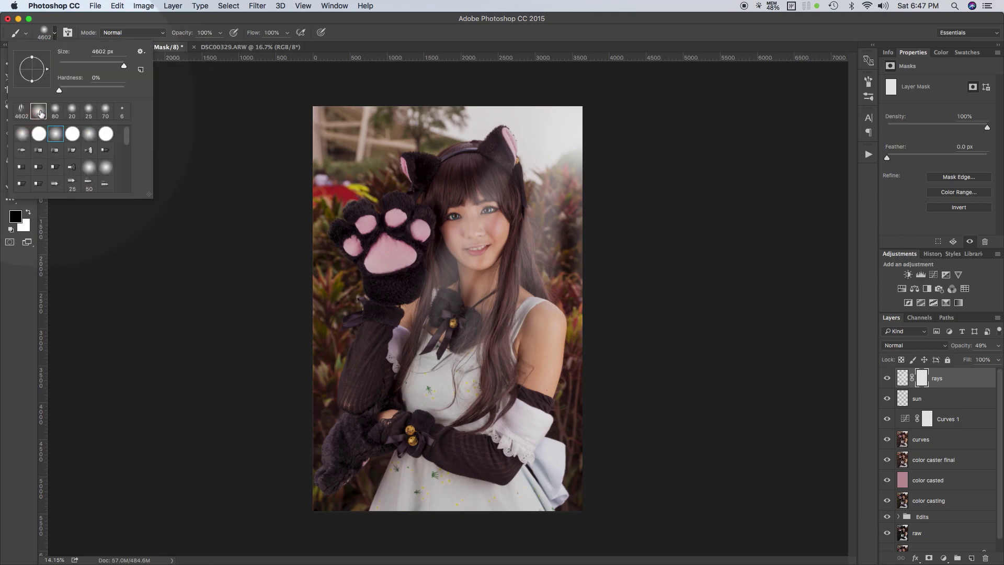
{"action": "left_click", "coordinate": [375, 33]}
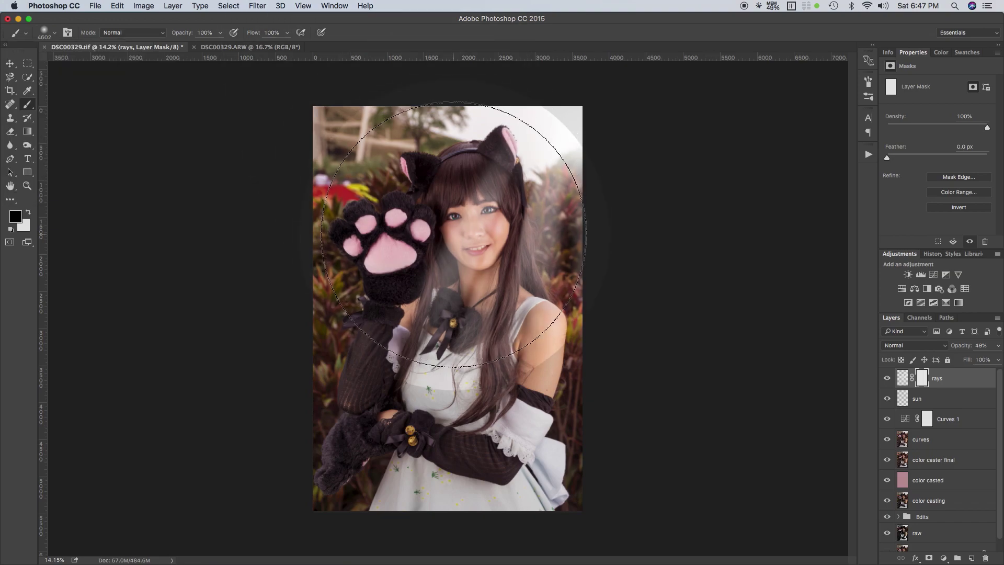
Step: Reduce the brush to 900 px and 70% opacity, and paint the rays out of the face, neck and chest on the mask
{"action": "key", "text": "bracketleft"}
{"action": "key", "text": "bracketleft"}
{"action": "key", "text": "bracketleft"}
{"action": "key", "text": "bracketleft"}
{"action": "key", "text": "bracketleft"}
{"action": "key", "text": "bracketleft"}
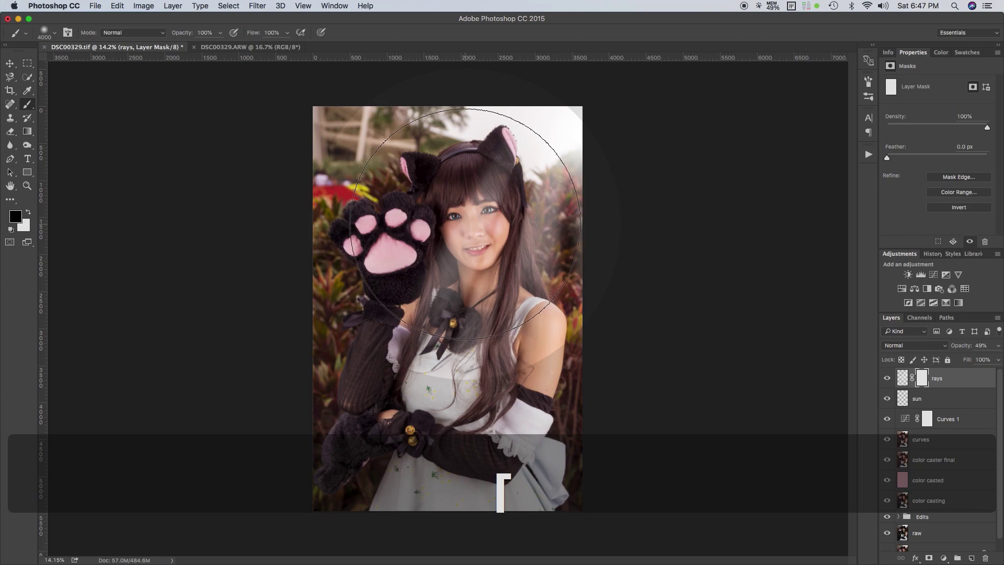
{"action": "key", "text": "bracketleft"}
{"action": "key", "text": "bracketleft"}
{"action": "key", "text": "bracketleft"}
{"action": "key", "text": "bracketleft"}
{"action": "key", "text": "bracketleft"}
{"action": "key", "text": "bracketleft"}
{"action": "key", "text": "bracketleft"}
{"action": "key", "text": "bracketleft"}
{"action": "key", "text": "bracketleft"}
{"action": "key", "text": "bracketleft"}
{"action": "key", "text": "bracketleft"}
{"action": "key", "text": "bracketleft"}
{"action": "key", "text": "bracketleft"}
{"action": "key", "text": "bracketleft"}
{"action": "key", "text": "bracketleft"}
{"action": "key", "text": "bracketleft"}
{"action": "key", "text": "bracketleft"}
{"action": "key", "text": "bracketleft"}
{"action": "key", "text": "bracketleft"}
{"action": "key", "text": "bracketleft"}
{"action": "key", "text": "bracketleft"}
{"action": "key", "text": "bracketleft"}
{"action": "key", "text": "bracketleft"}
{"action": "key", "text": "bracketleft"}
{"action": "key", "text": "bracketleft"}
{"action": "key", "text": "bracketleft"}
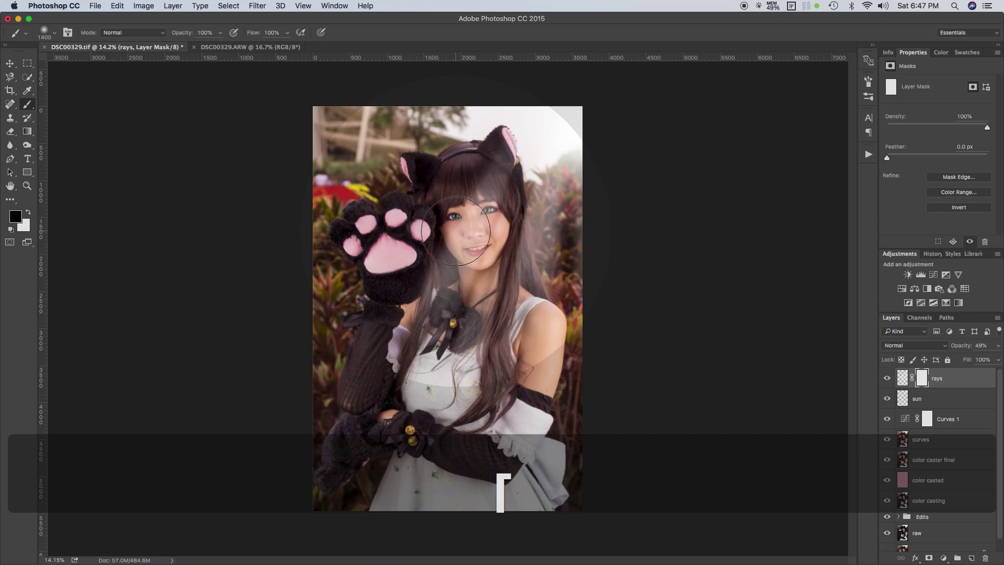
{"action": "key", "text": "bracketleft"}
{"action": "key", "text": "bracketleft"}
{"action": "key", "text": "bracketleft"}
{"action": "key", "text": "bracketleft"}
{"action": "key", "text": "bracketleft"}
{"action": "left_click_drag", "start_coordinate": [182, 35], "coordinate": [175, 36]}
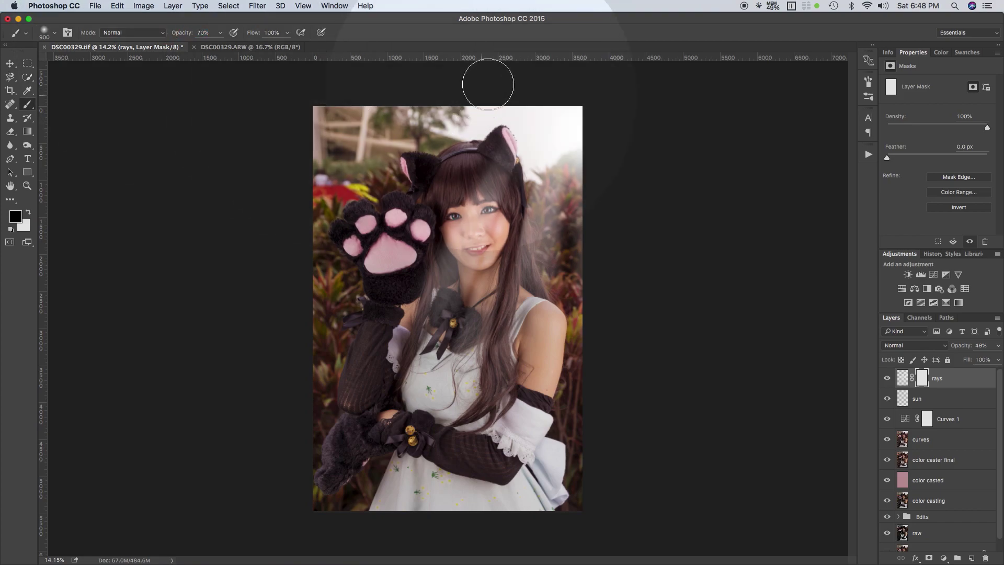
{"action": "left_click", "coordinate": [501, 31]}
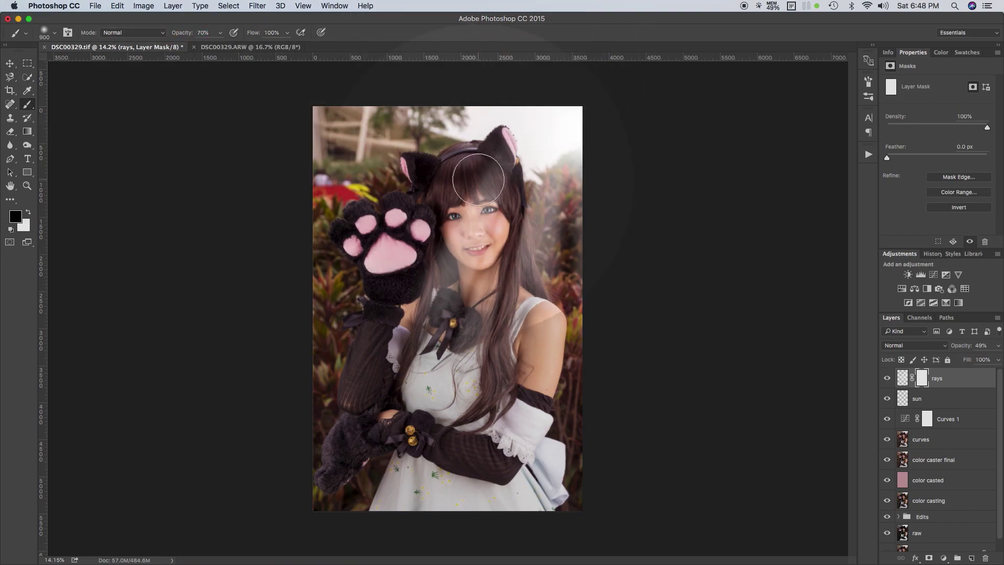
{"action": "mouse_move", "coordinate": [477, 229]}
{"action": "left_mouse_down"}
{"action": "mouse_move", "coordinate": [465, 261]}
{"action": "mouse_move", "coordinate": [469, 183]}
{"action": "mouse_move", "coordinate": [480, 219]}
{"action": "mouse_move", "coordinate": [494, 224]}
{"action": "mouse_move", "coordinate": [461, 299]}
{"action": "mouse_move", "coordinate": [538, 189]}
{"action": "mouse_move", "coordinate": [528, 152]}
{"action": "mouse_move", "coordinate": [470, 272]}
{"action": "mouse_move", "coordinate": [480, 161]}
{"action": "mouse_move", "coordinate": [482, 176]}
{"action": "mouse_move", "coordinate": [465, 173]}
{"action": "mouse_move", "coordinate": [478, 161]}
{"action": "mouse_move", "coordinate": [452, 181]}
{"action": "mouse_move", "coordinate": [465, 241]}
{"action": "mouse_move", "coordinate": [555, 136]}
{"action": "mouse_move", "coordinate": [523, 157]}
{"action": "mouse_move", "coordinate": [549, 198]}
{"action": "mouse_move", "coordinate": [441, 347]}
{"action": "mouse_move", "coordinate": [426, 359]}
{"action": "mouse_move", "coordinate": [391, 334]}
{"action": "left_mouse_up"}
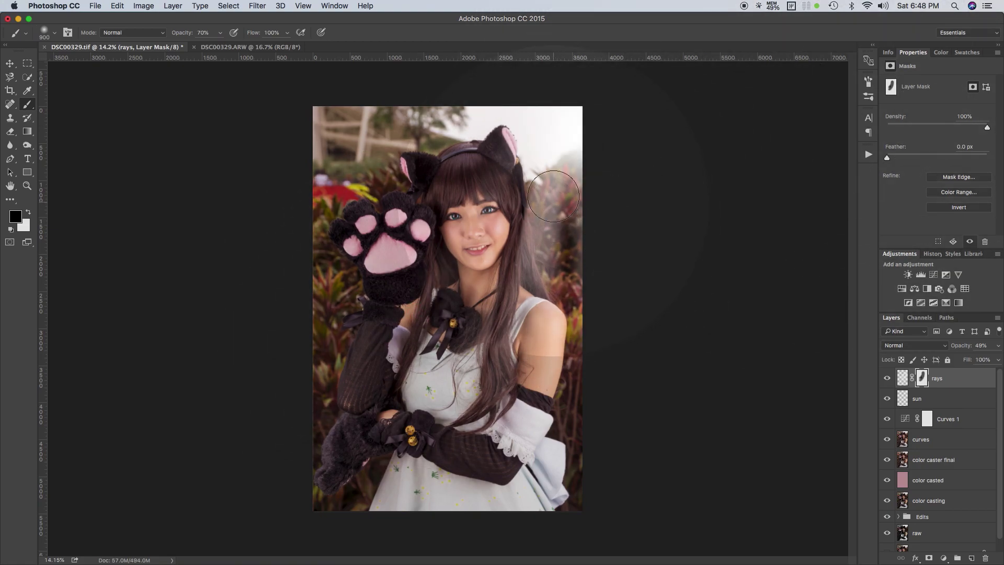
Step: With a 1000 px brush at 28% opacity, softly mask the rays over the bare shoulder, upper arm and dress
{"action": "left_click_drag", "start_coordinate": [182, 35], "coordinate": [170, 35]}
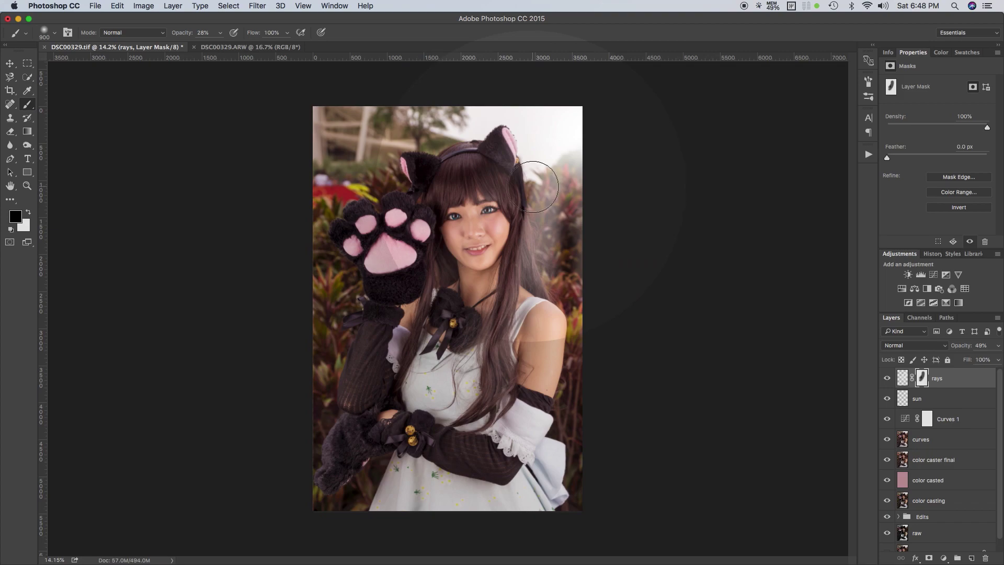
{"action": "key", "text": "bracketright"}
{"action": "mouse_move", "coordinate": [522, 300]}
{"action": "left_mouse_down"}
{"action": "mouse_move", "coordinate": [517, 351]}
{"action": "mouse_move", "coordinate": [526, 389]}
{"action": "left_mouse_up"}
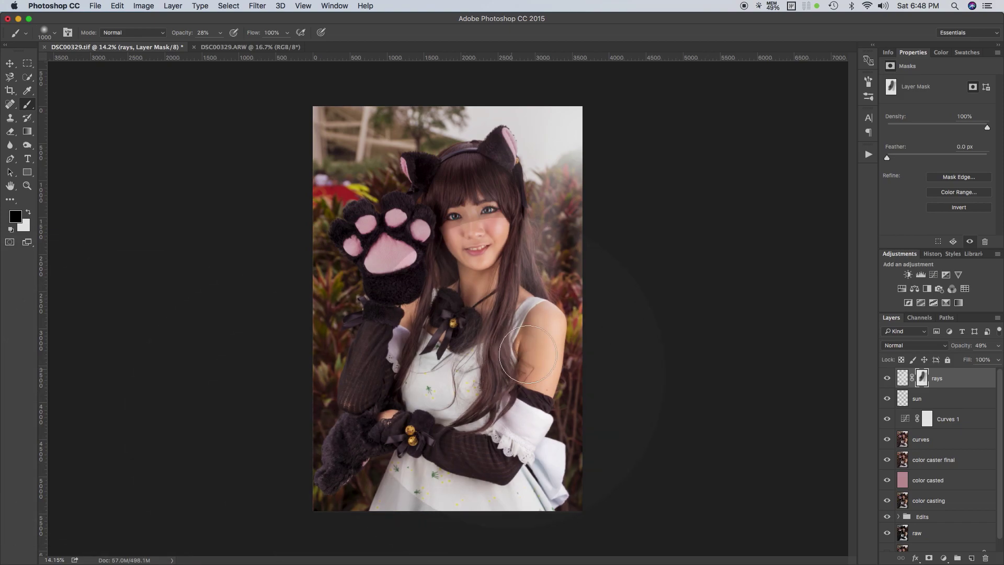
{"action": "mouse_move", "coordinate": [557, 335]}
{"action": "left_mouse_down"}
{"action": "mouse_move", "coordinate": [537, 358]}
{"action": "mouse_move", "coordinate": [507, 449]}
{"action": "mouse_move", "coordinate": [491, 473]}
{"action": "left_mouse_up"}
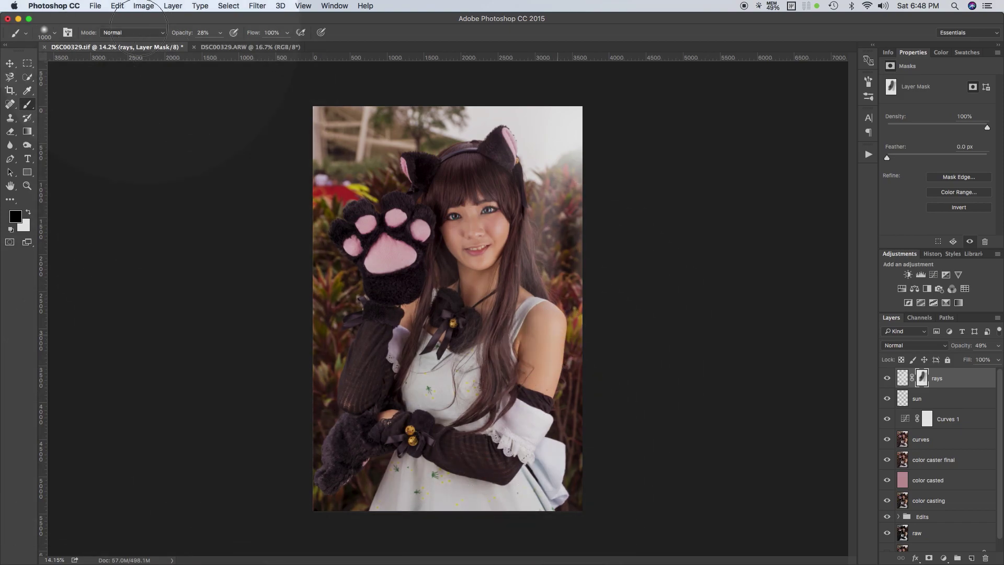
Step: Stamp all visible layers into a new merged layer above the rays layer, and duplicate the merged layer
{"action": "left_click", "coordinate": [12, 63]}
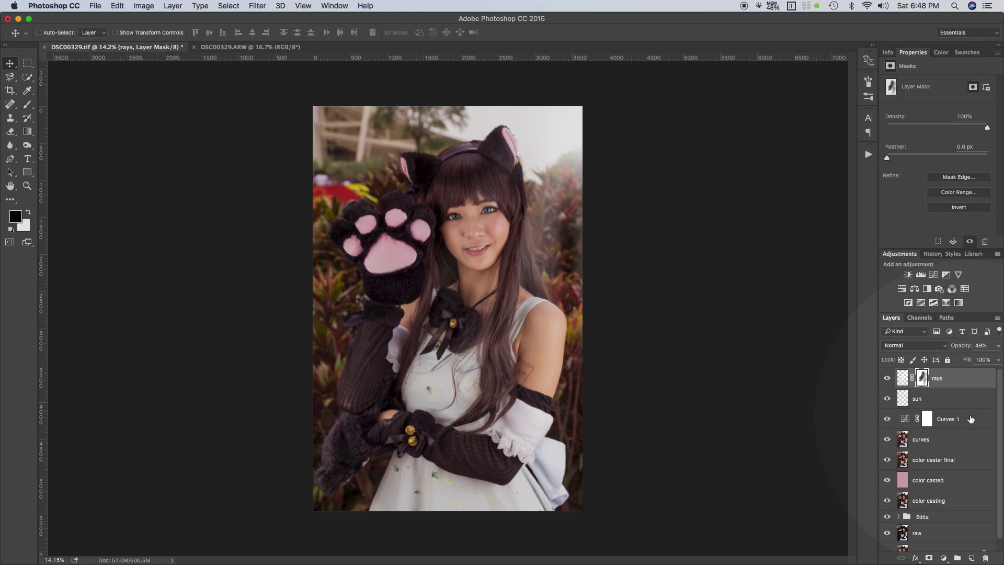
{"action": "left_click", "coordinate": [980, 378]}
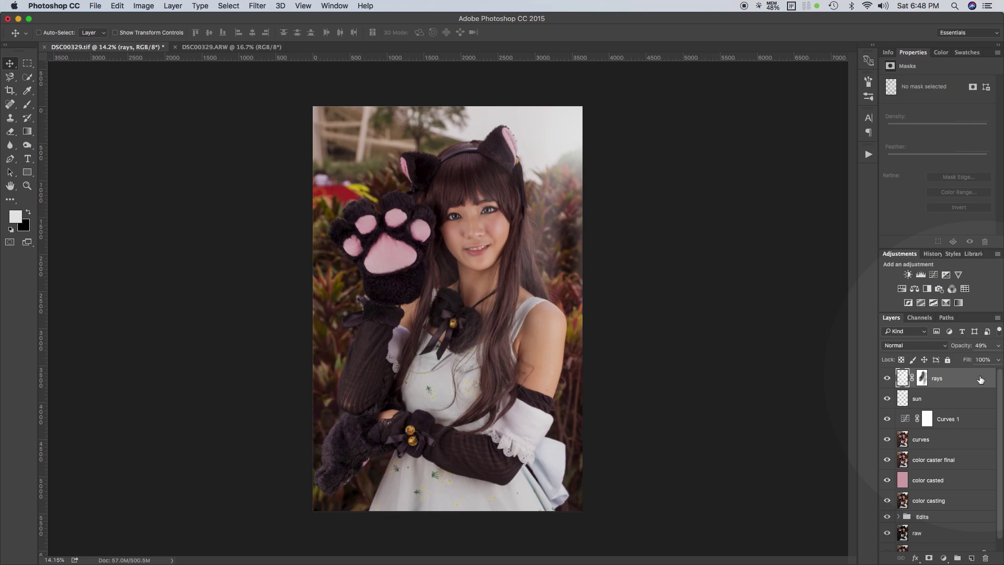
{"action": "key", "text": "alt+shift+super"}
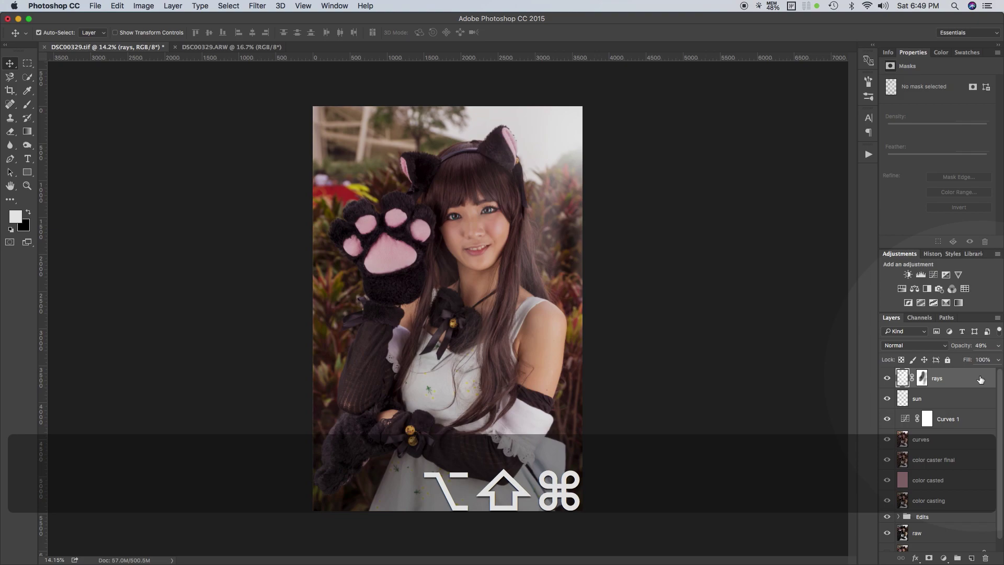
{"action": "key", "text": "alt+shift+super"}
{"action": "key", "text": "alt+shift+super+e"}
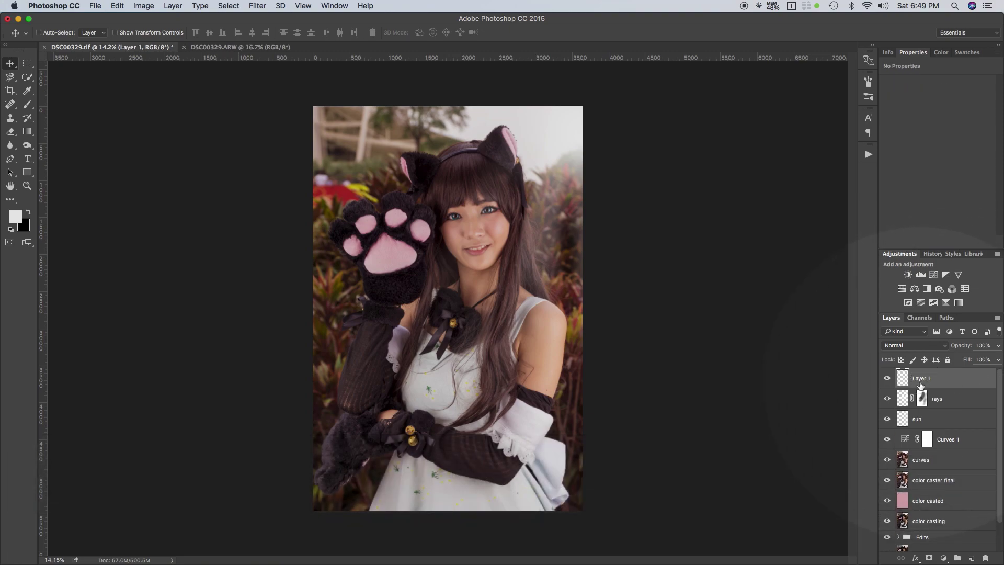
{"action": "key", "text": "super+j"}
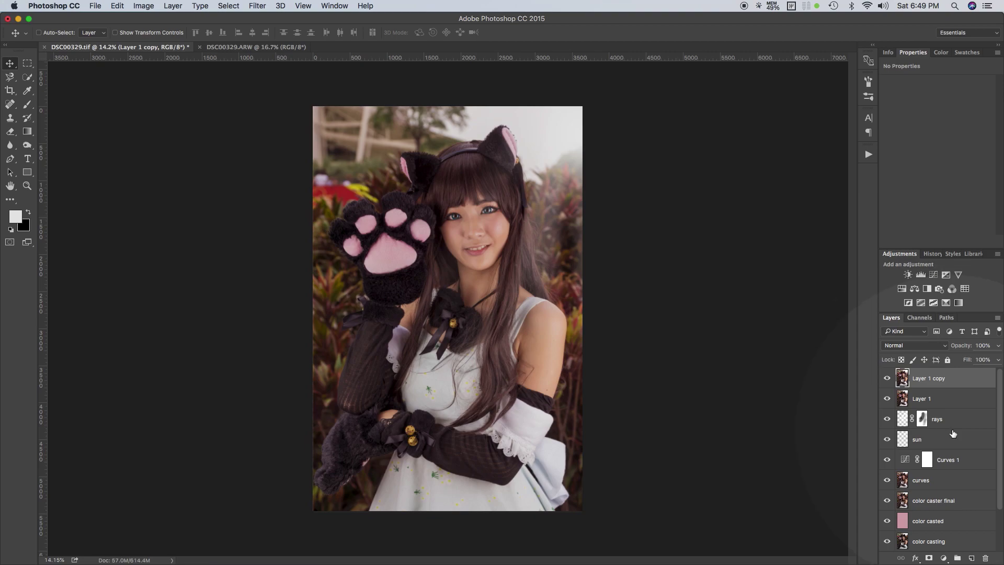
Step: Rename the merged layer directly above the rays layer as "vignette"
{"action": "left_click", "coordinate": [926, 399]}
{"action": "double_click", "coordinate": [922, 399]}
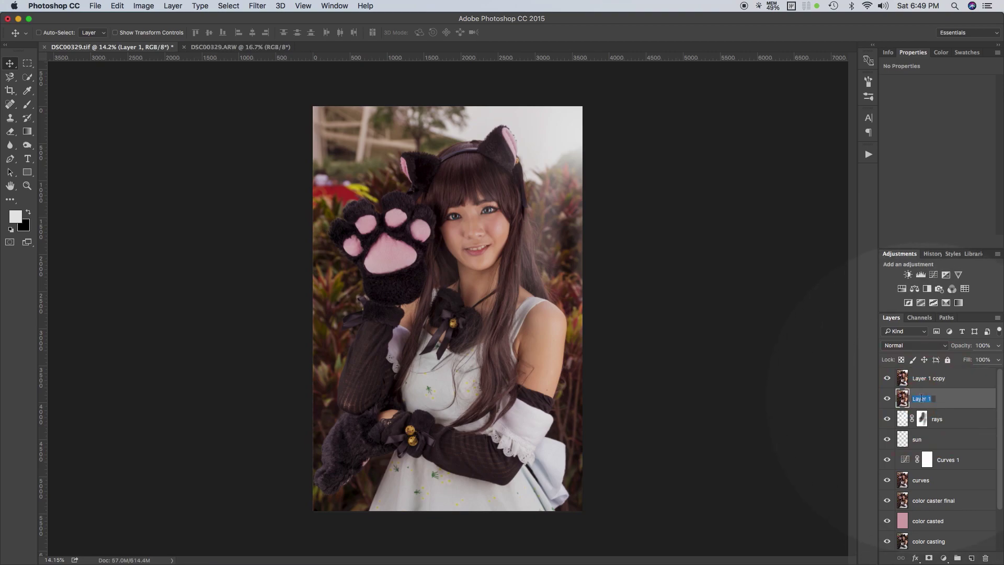
{"action": "type", "text": "vignette"}
{"action": "key", "text": "Return"}
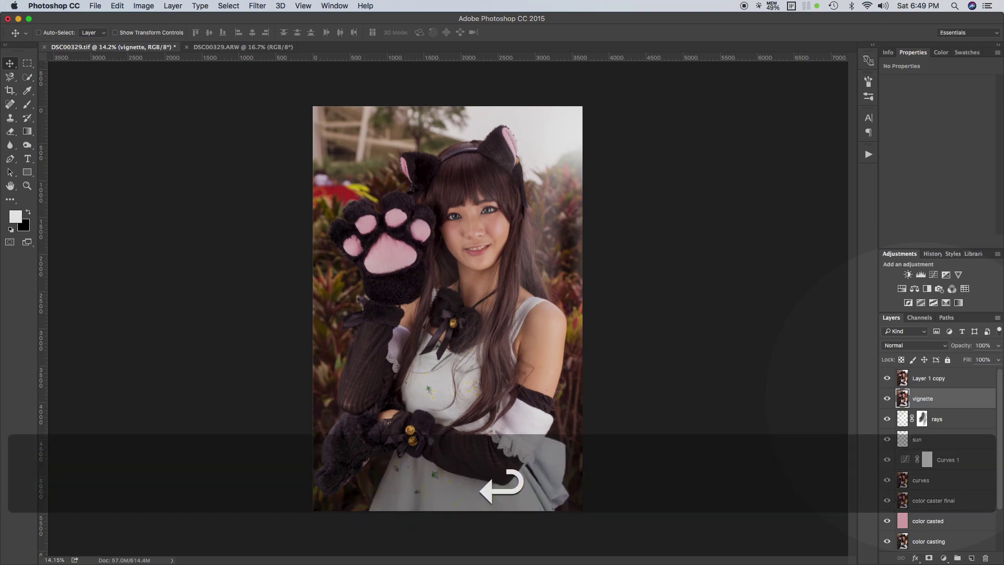
Step: Rename the duplicated merged layer at the top of the stack as "vignette" too
{"action": "left_click", "coordinate": [923, 379]}
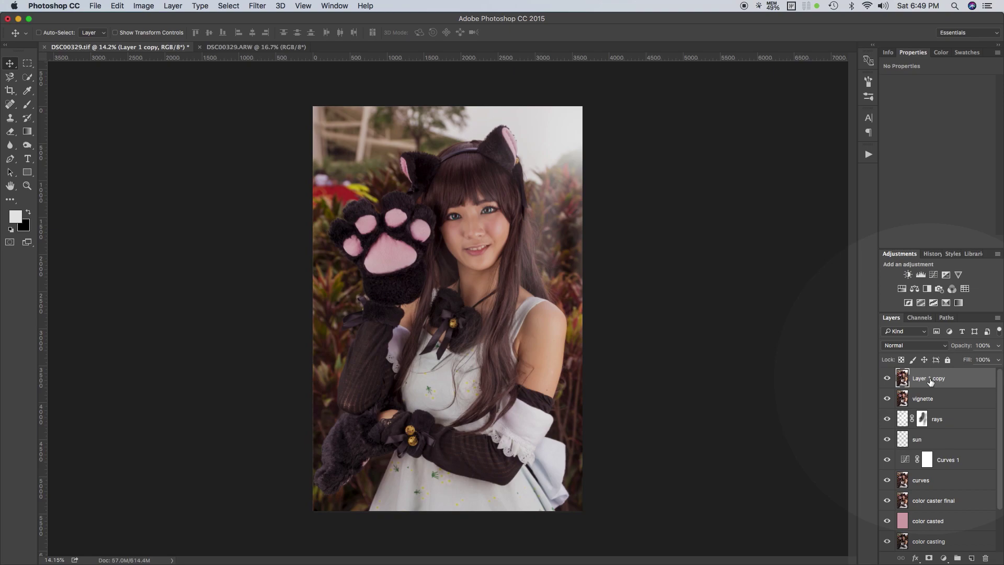
{"action": "key", "text": "v"}
{"action": "key", "text": "g"}
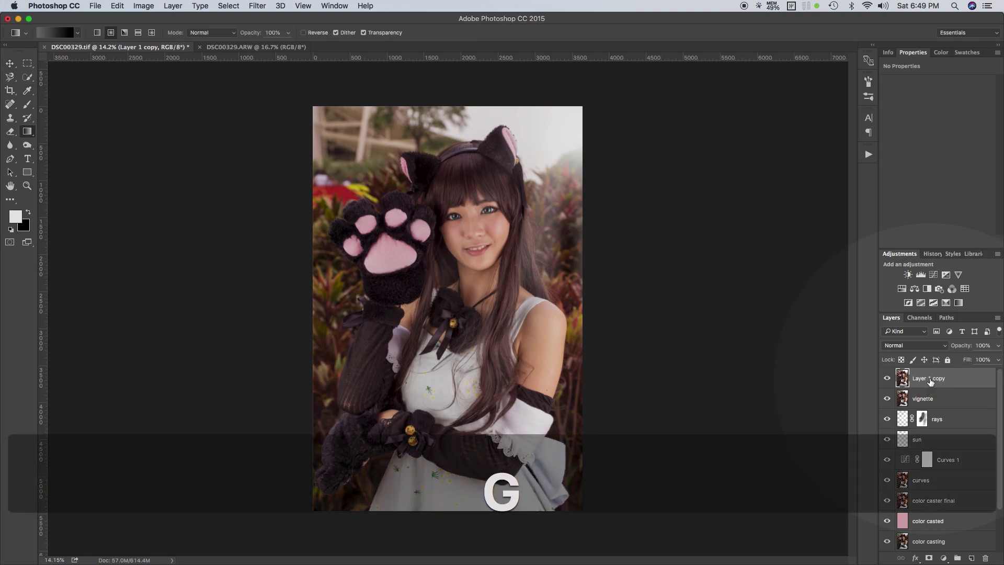
{"action": "key", "text": "n"}
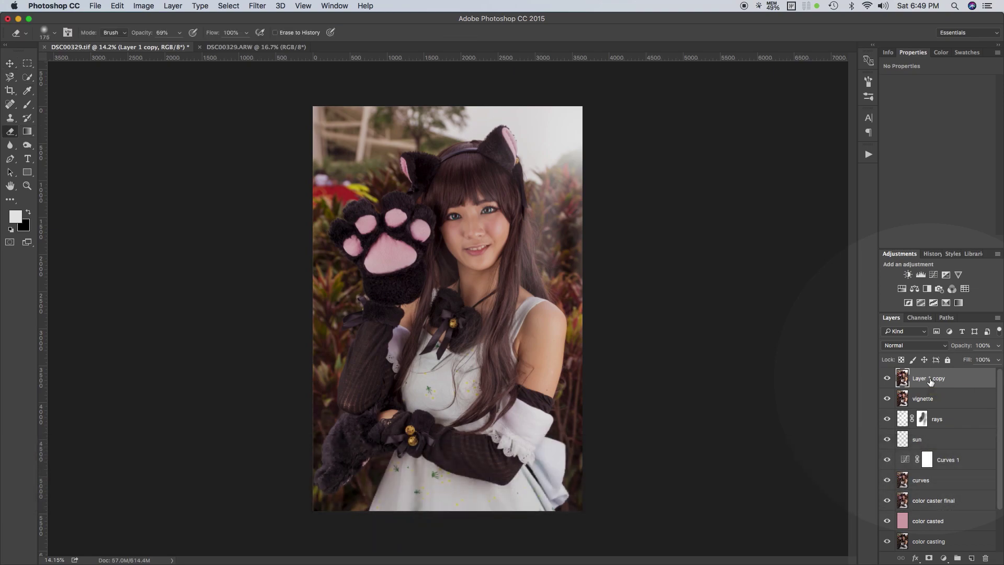
{"action": "double_click", "coordinate": [930, 380]}
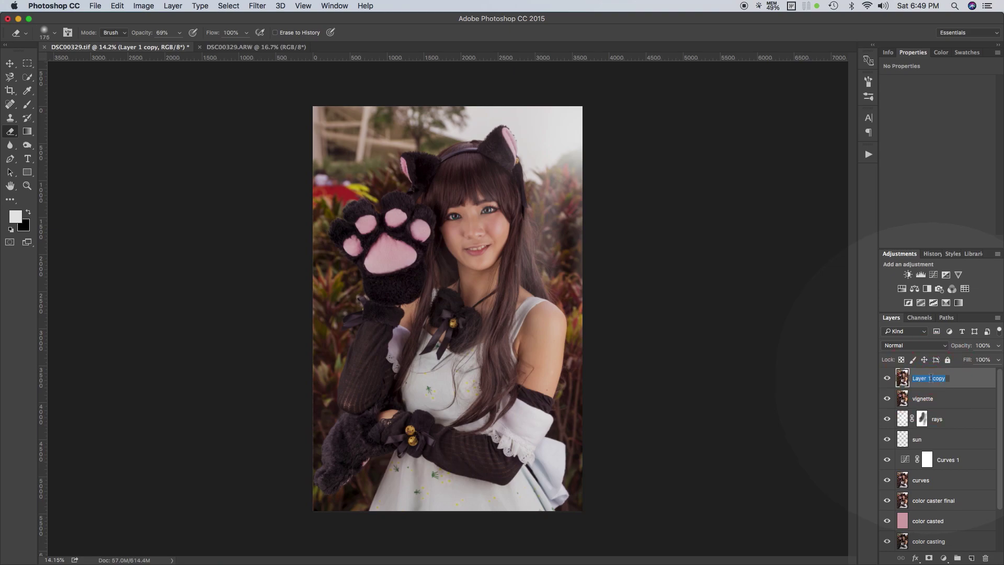
{"action": "type", "text": "vi"}
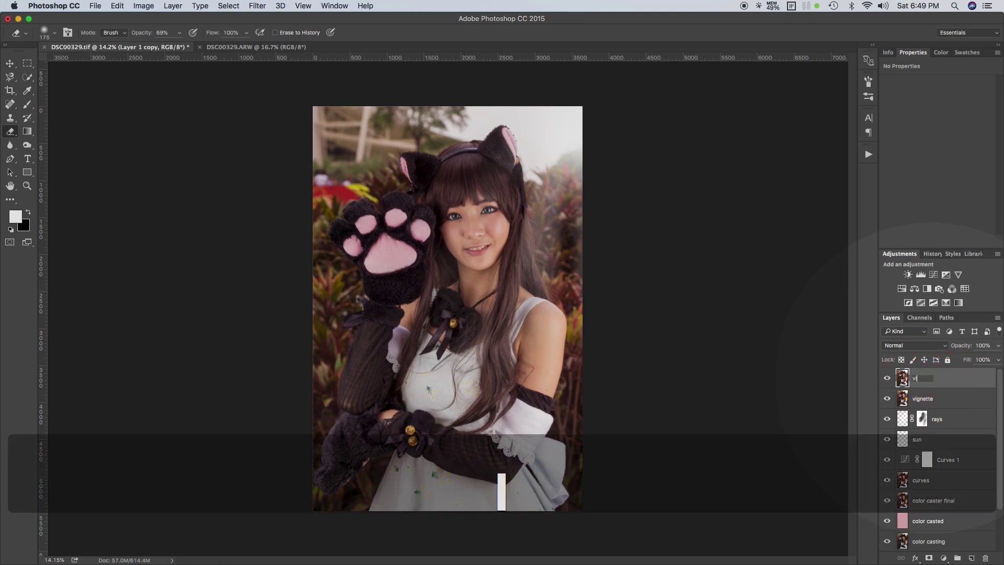
{"action": "type", "text": "gnette"}
{"action": "key", "text": "Return"}
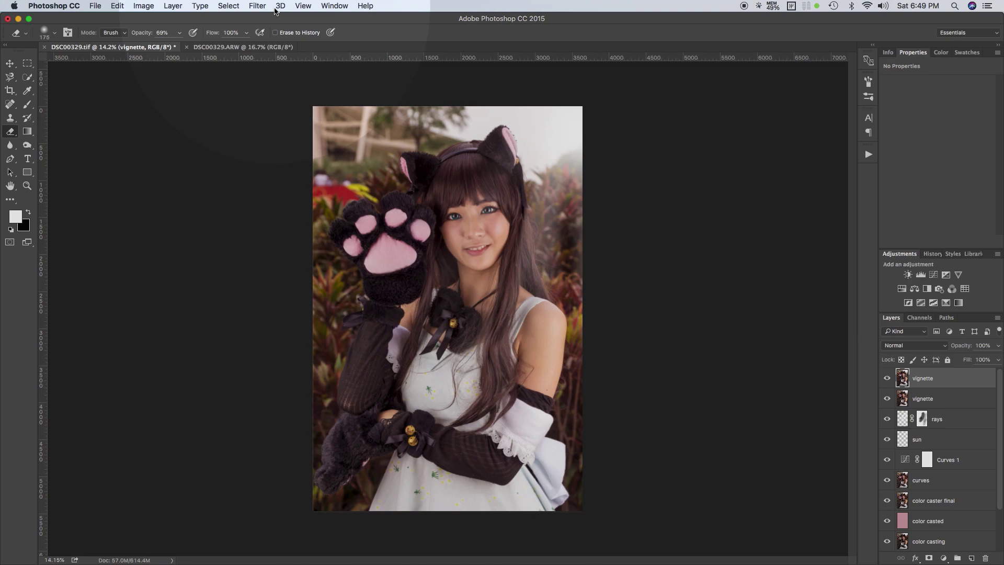
Step: Open the top vignette layer in the Camera Raw filter and set up a Radial Filter with -2.70 exposure affecting the outside
{"action": "left_click", "coordinate": [261, 7]}
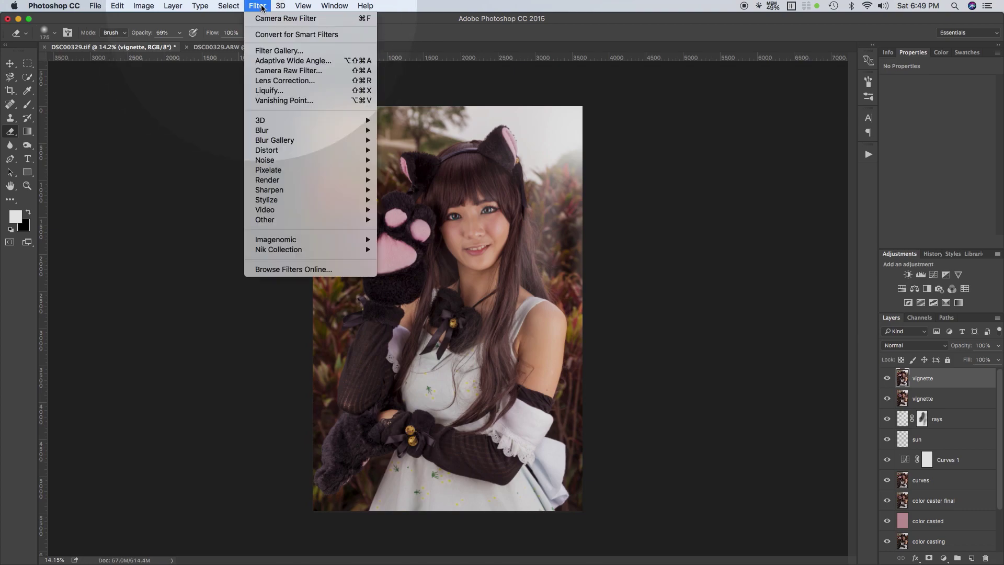
{"action": "left_click", "coordinate": [280, 71]}
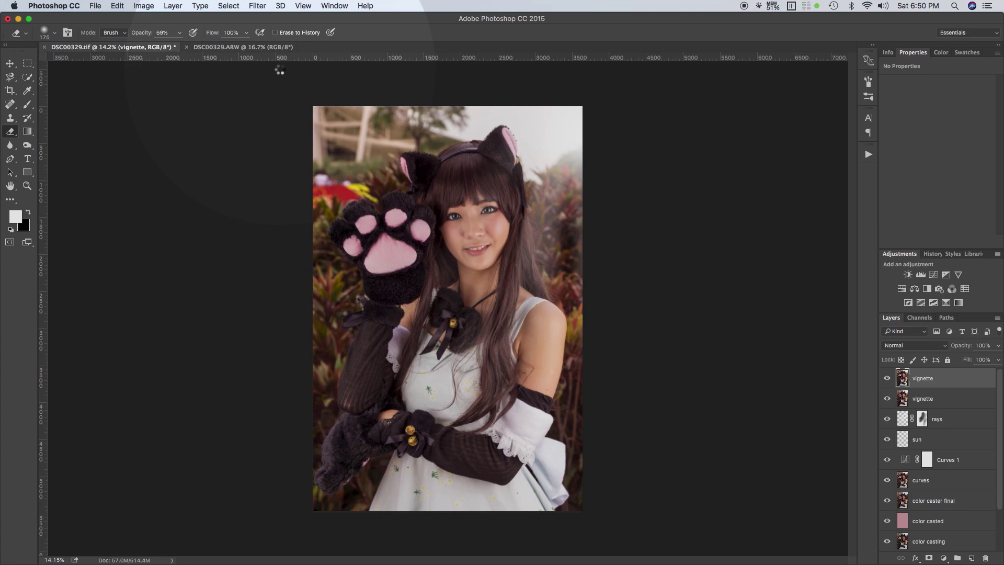
{"action": "key", "text": "super+shift+a"}
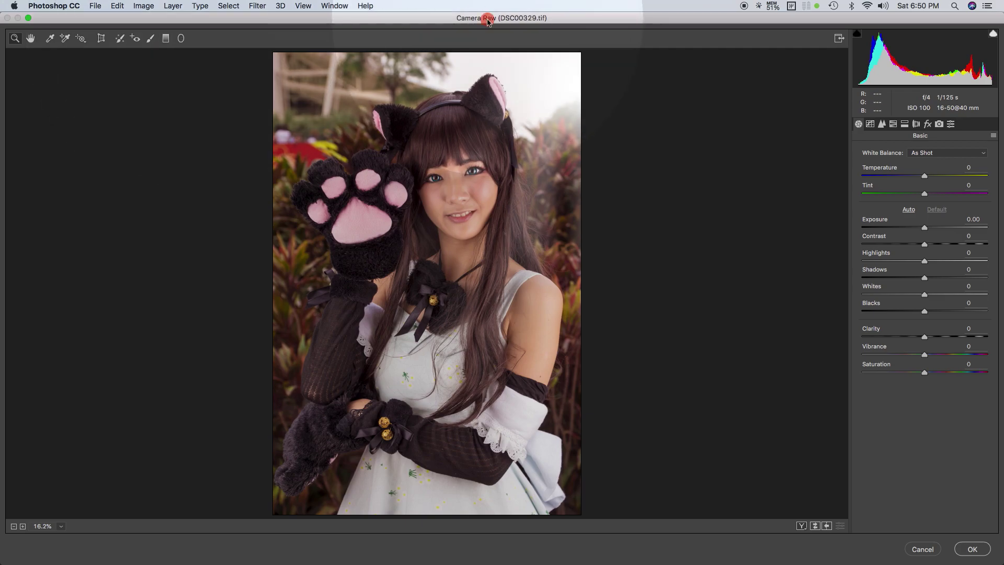
{"action": "left_click", "coordinate": [181, 40]}
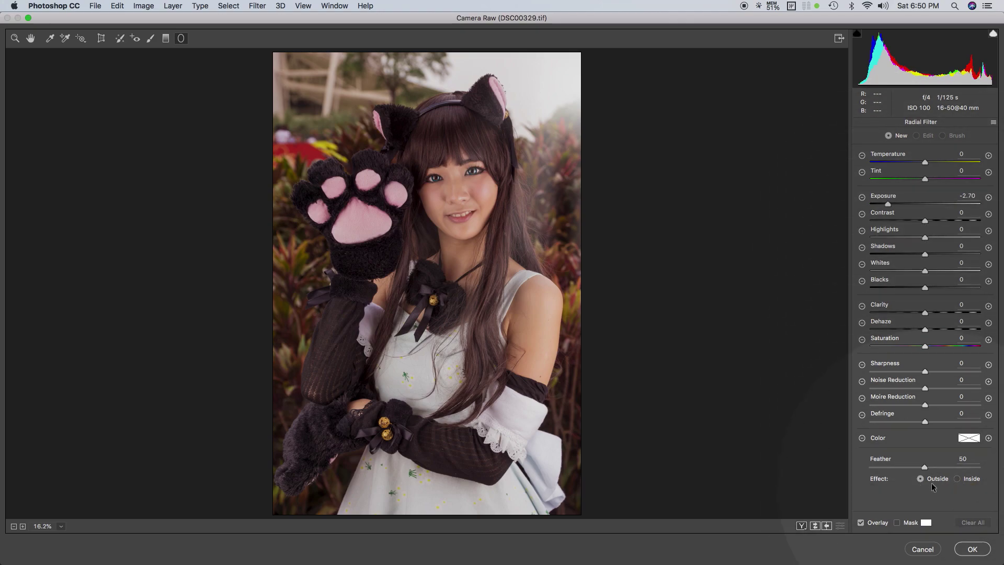
{"action": "left_click", "coordinate": [932, 479]}
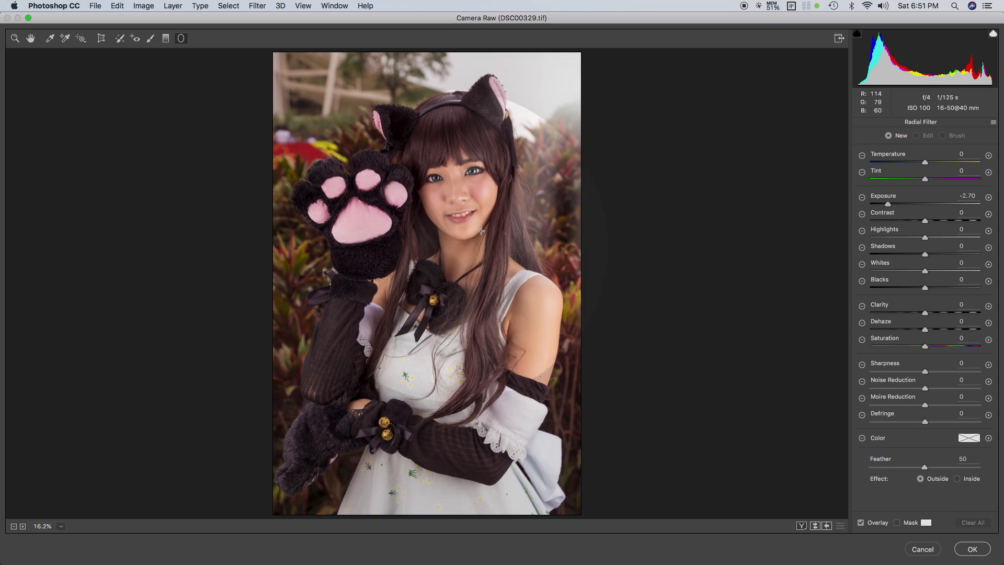
{"action": "left_click", "coordinate": [14, 526]}
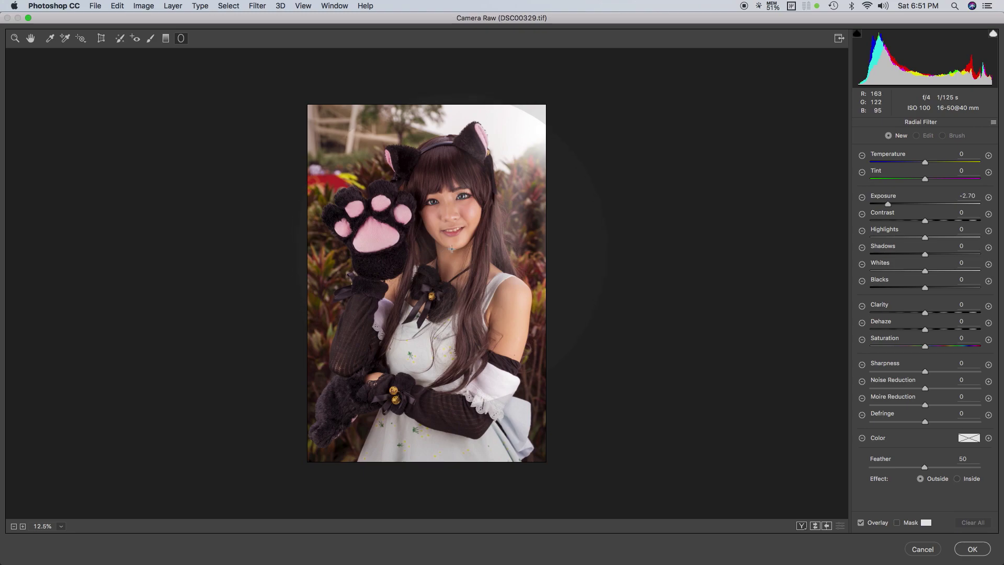
{"action": "left_click_drag", "start_coordinate": [452, 249], "coordinate": [584, 485]}
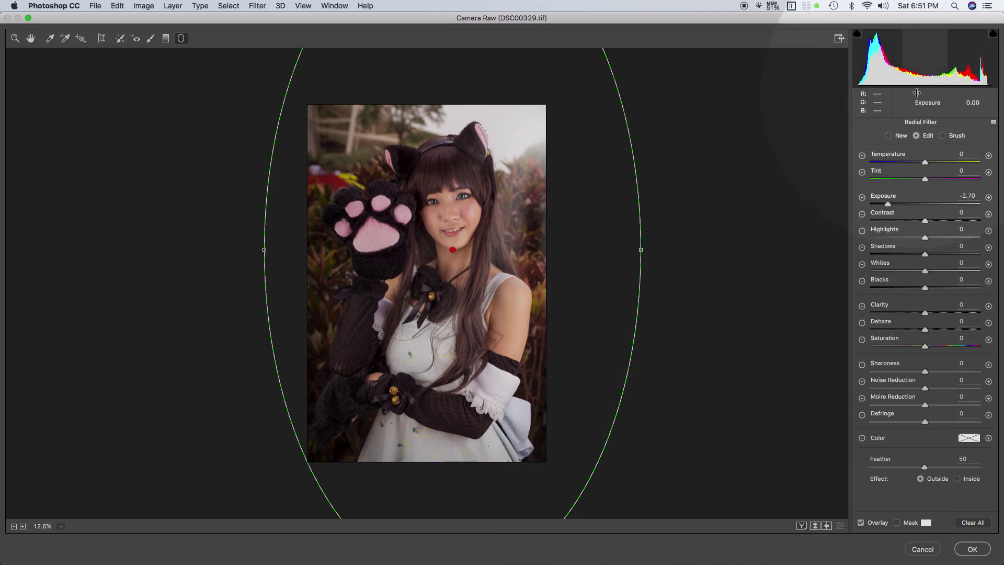
{"action": "left_click_drag", "start_coordinate": [452, 251], "coordinate": [433, 312]}
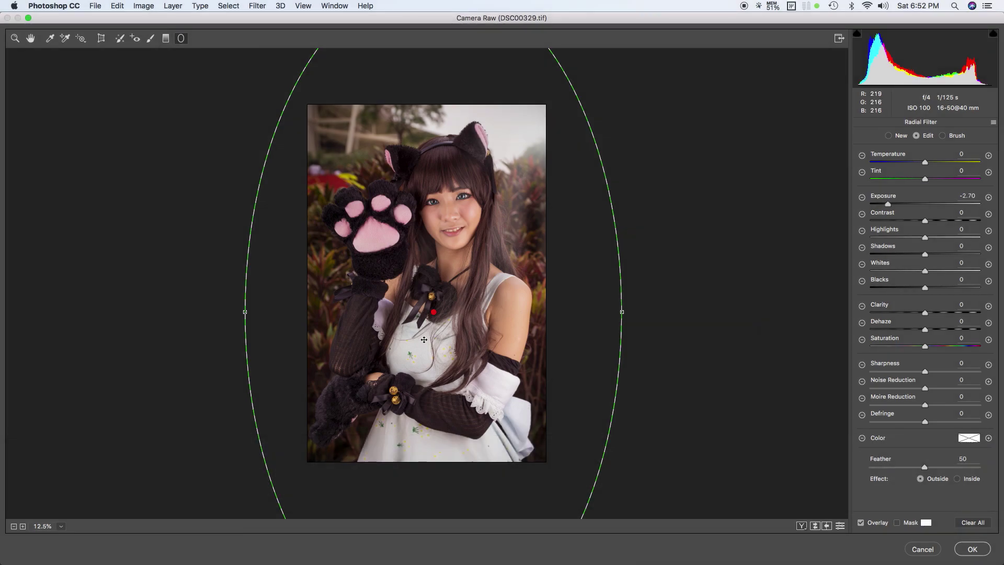
{"action": "left_click_drag", "start_coordinate": [434, 312], "coordinate": [428, 365]}
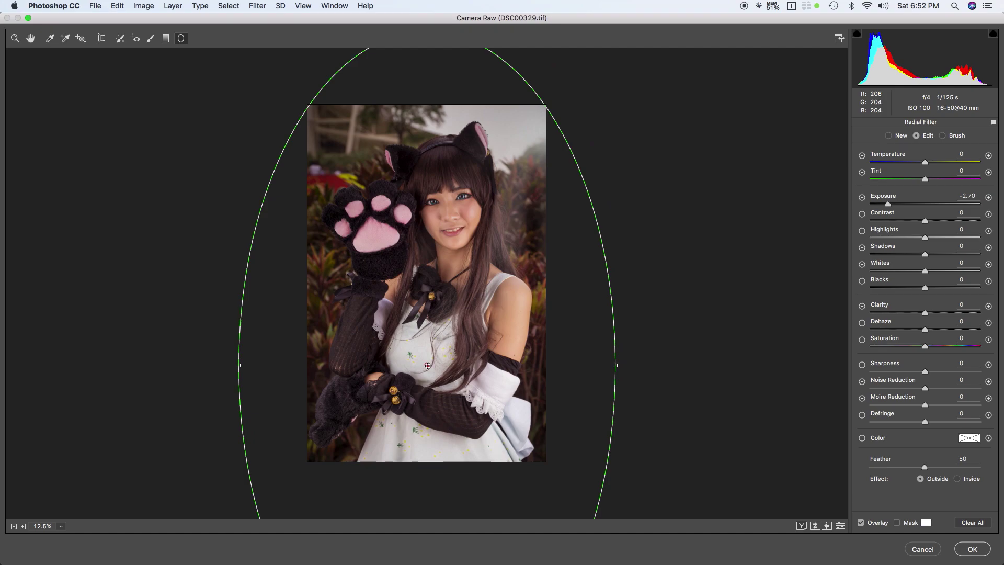
{"action": "left_click", "coordinate": [534, 225]}
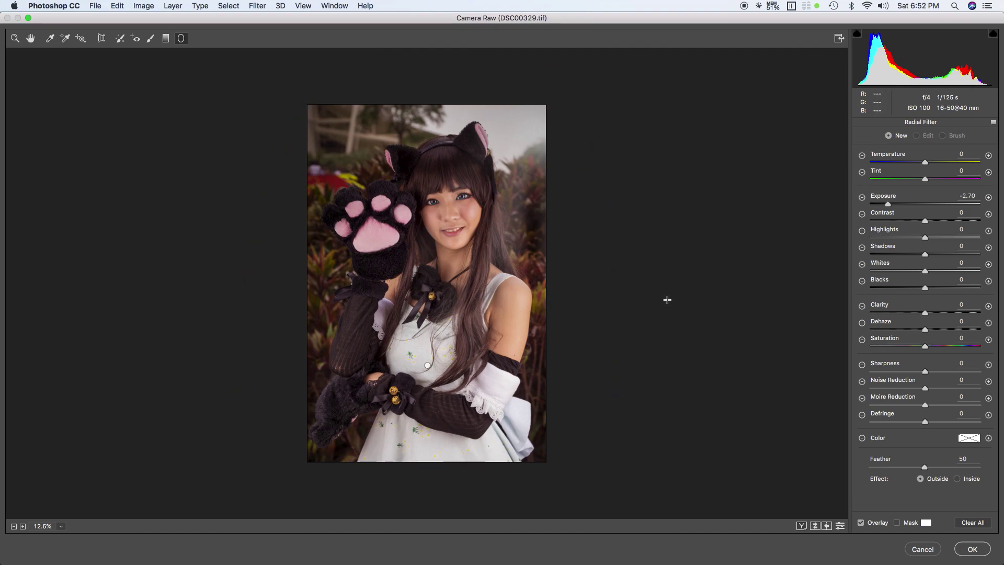
{"action": "left_click", "coordinate": [428, 365]}
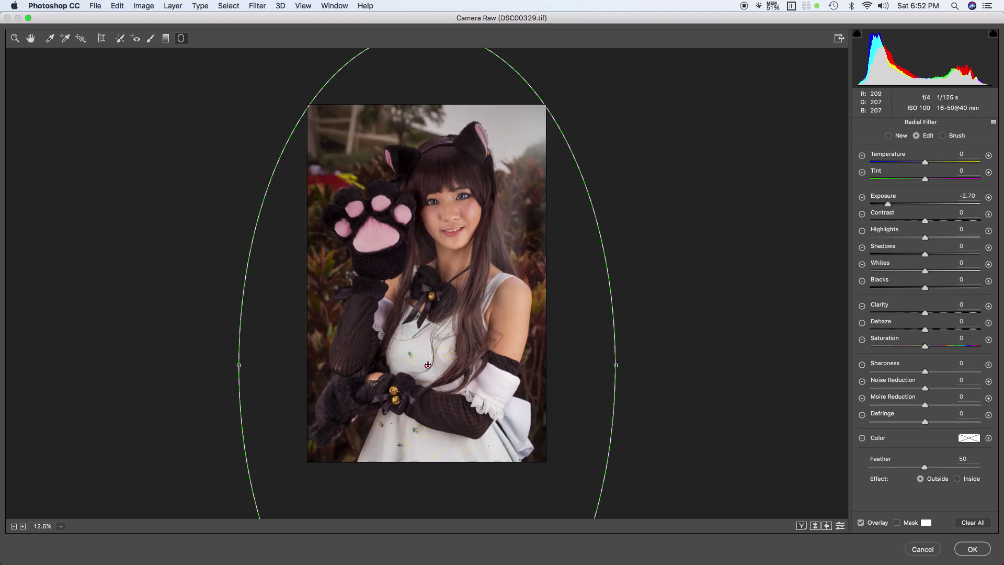
{"action": "key", "text": "Delete"}
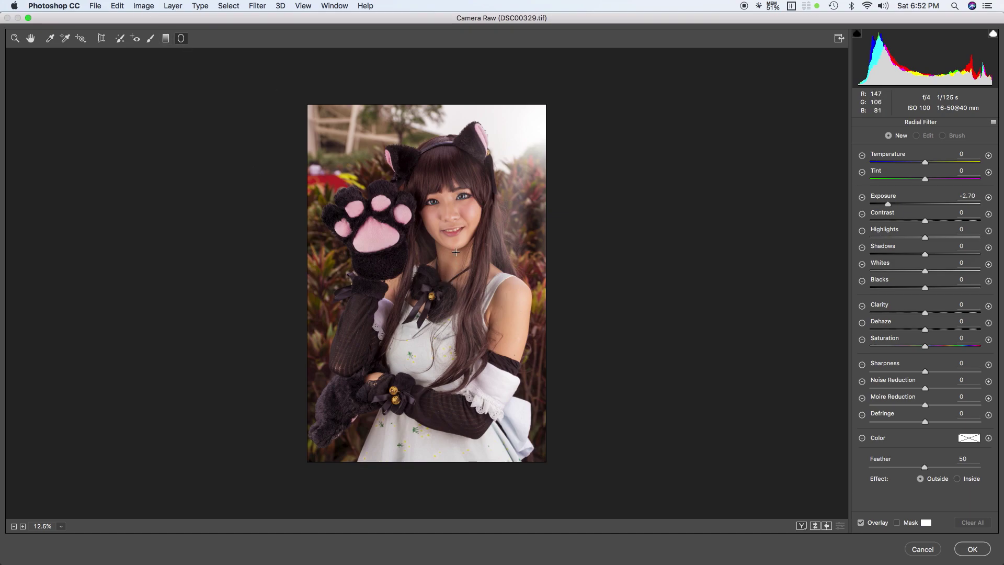
Step: Draw a large oval radial filter extending beyond the photo, centre it on the black neck bow, and apply the Camera Raw filter
{"action": "left_click_drag", "start_coordinate": [456, 252], "coordinate": [593, 411]}
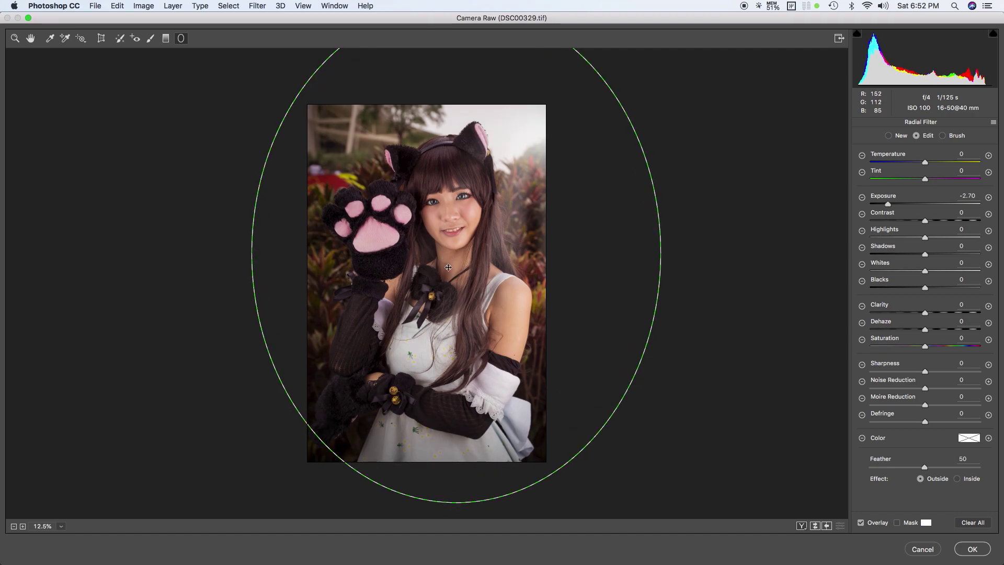
{"action": "left_click_drag", "start_coordinate": [441, 276], "coordinate": [428, 290]}
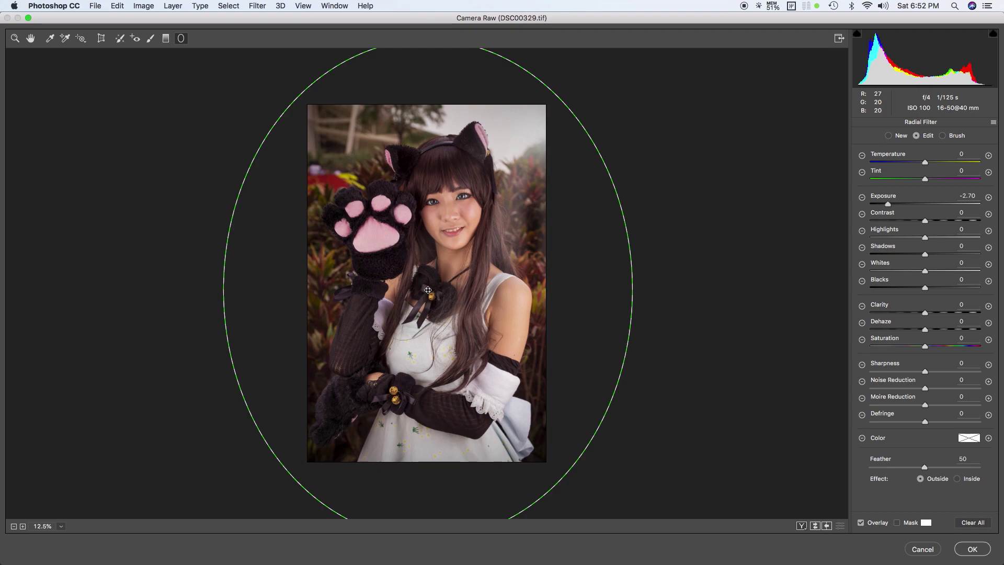
{"action": "left_click_drag", "start_coordinate": [430, 292], "coordinate": [430, 291]}
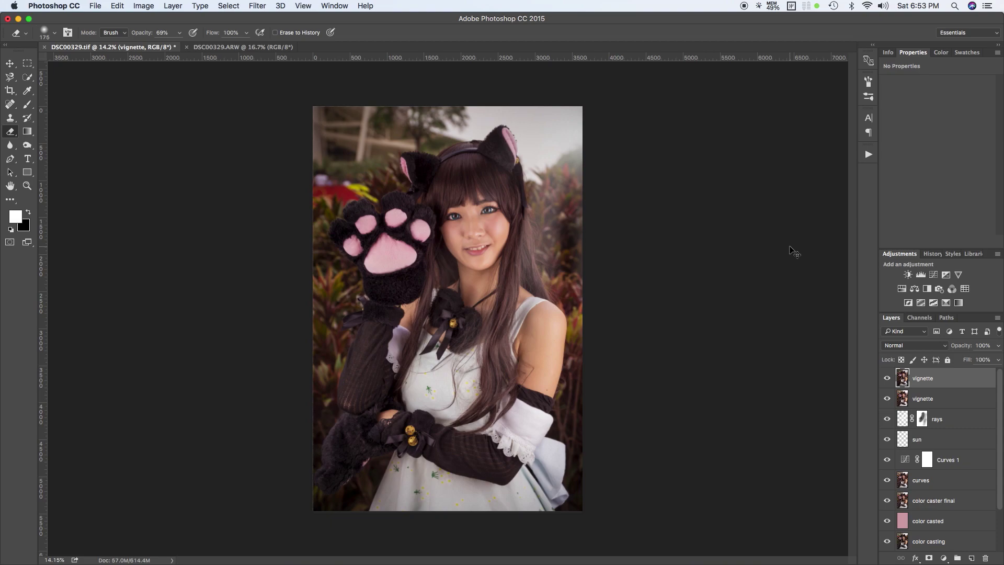
Step: Fit the photo in view and compare it with and without the top vignette layer, leaving the layer visible
{"action": "key", "text": "super+equal"}
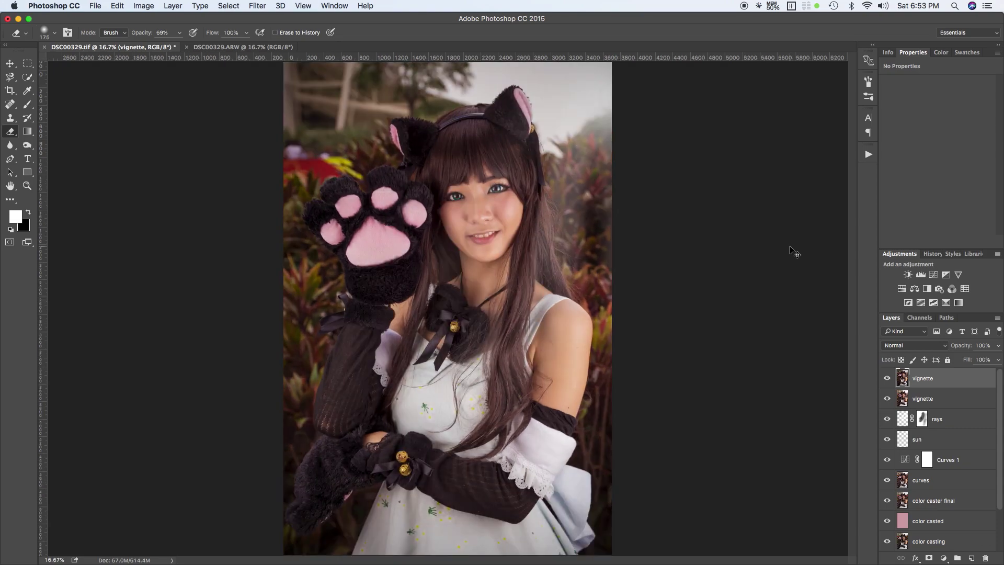
{"action": "key", "text": "super+0"}
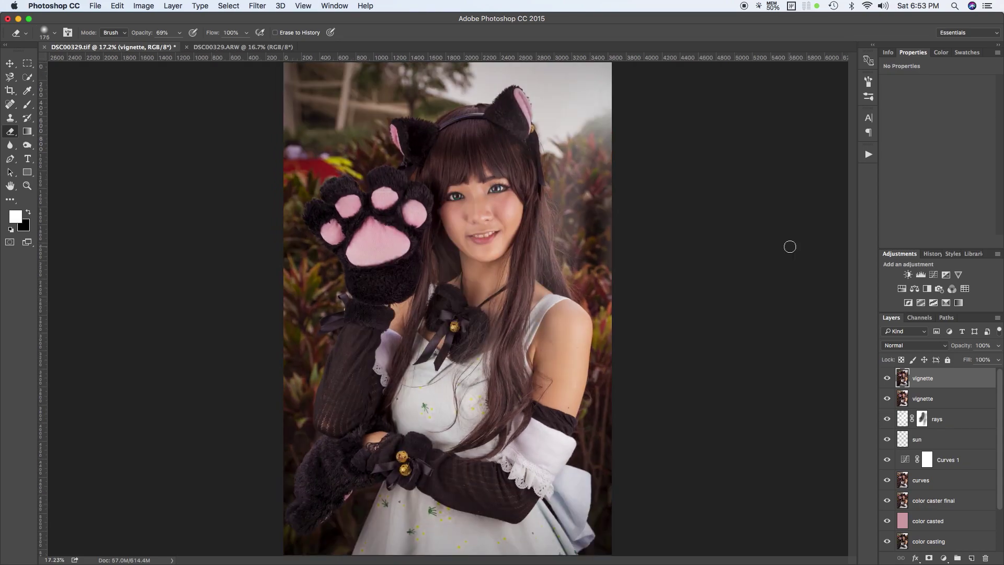
{"action": "left_click", "coordinate": [887, 378]}
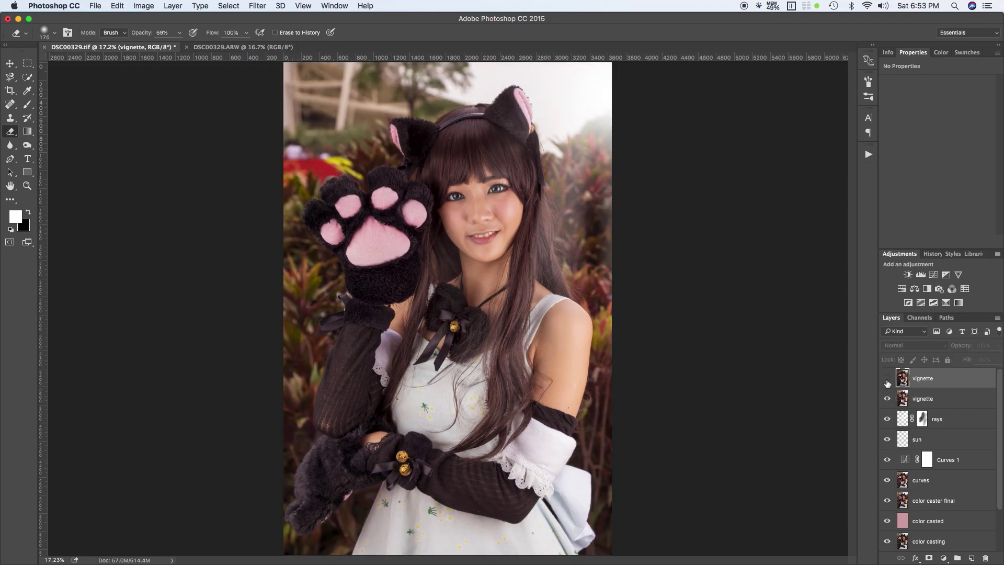
{"action": "left_click", "coordinate": [887, 378]}
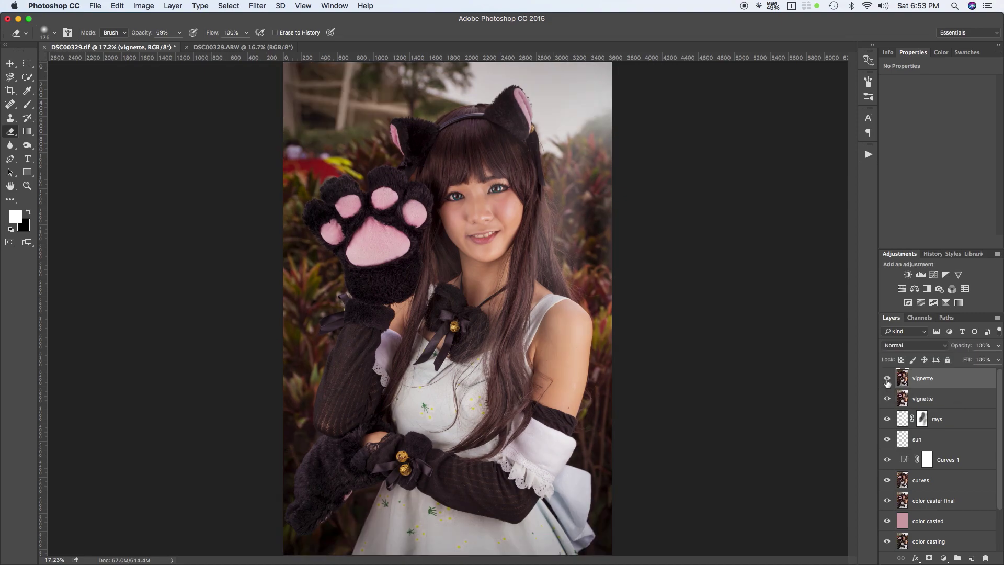
{"action": "left_click", "coordinate": [887, 380]}
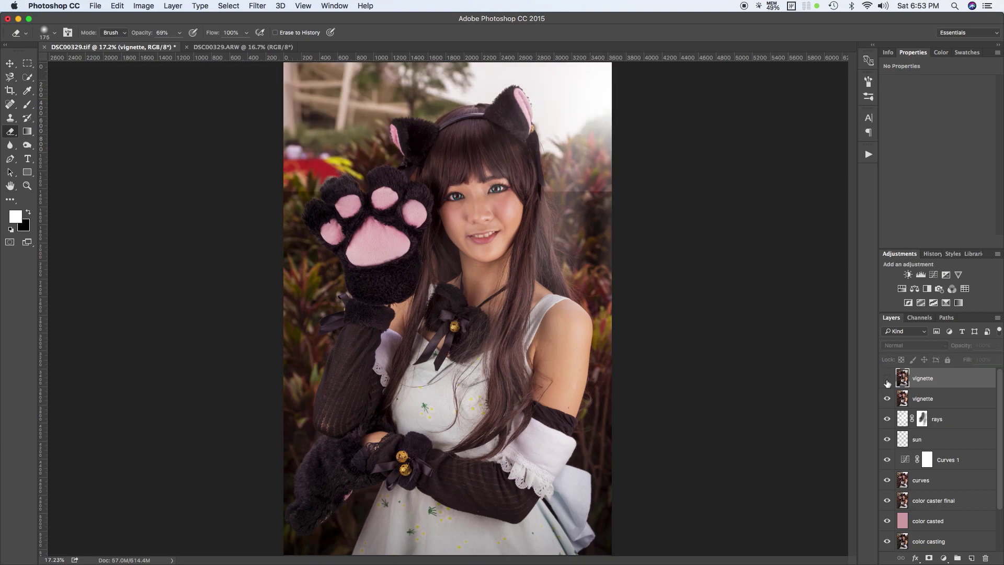
{"action": "left_click", "coordinate": [887, 380]}
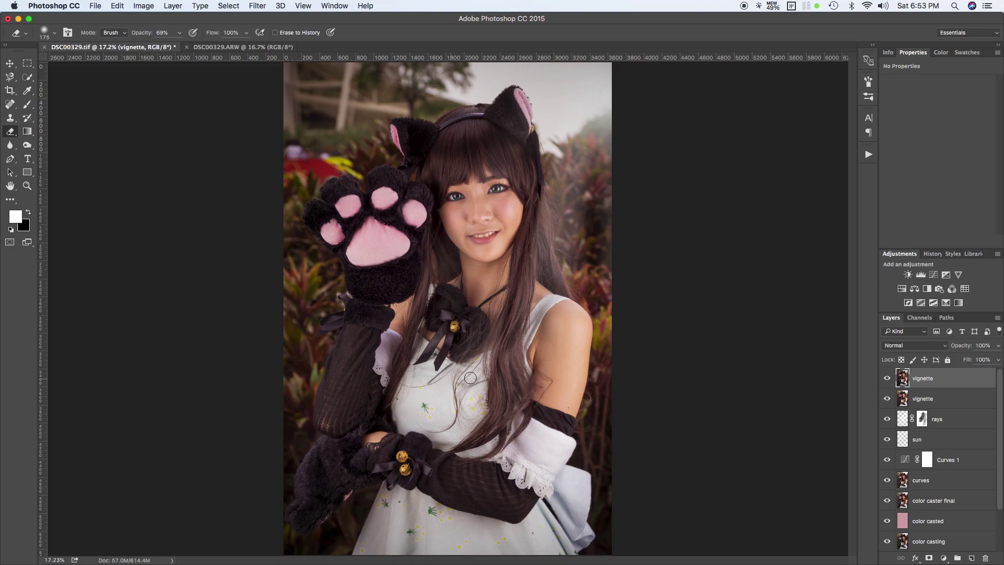
{"action": "left_click", "coordinate": [887, 381]}
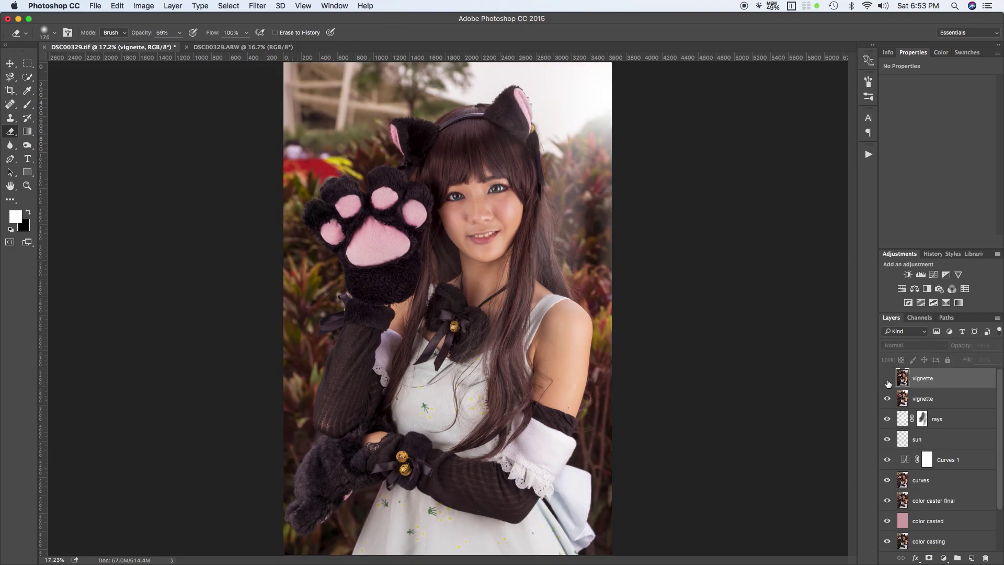
{"action": "left_click", "coordinate": [887, 381]}
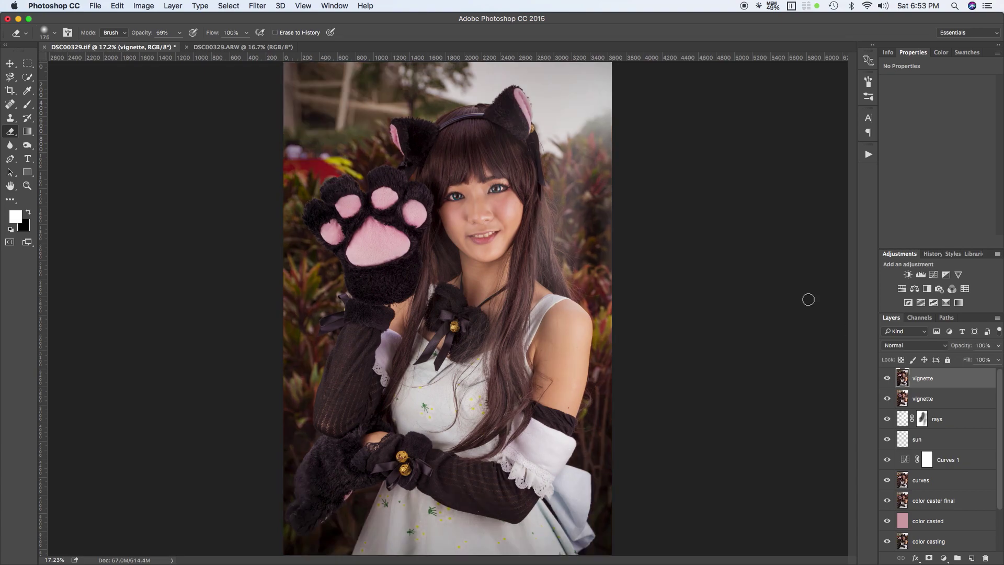